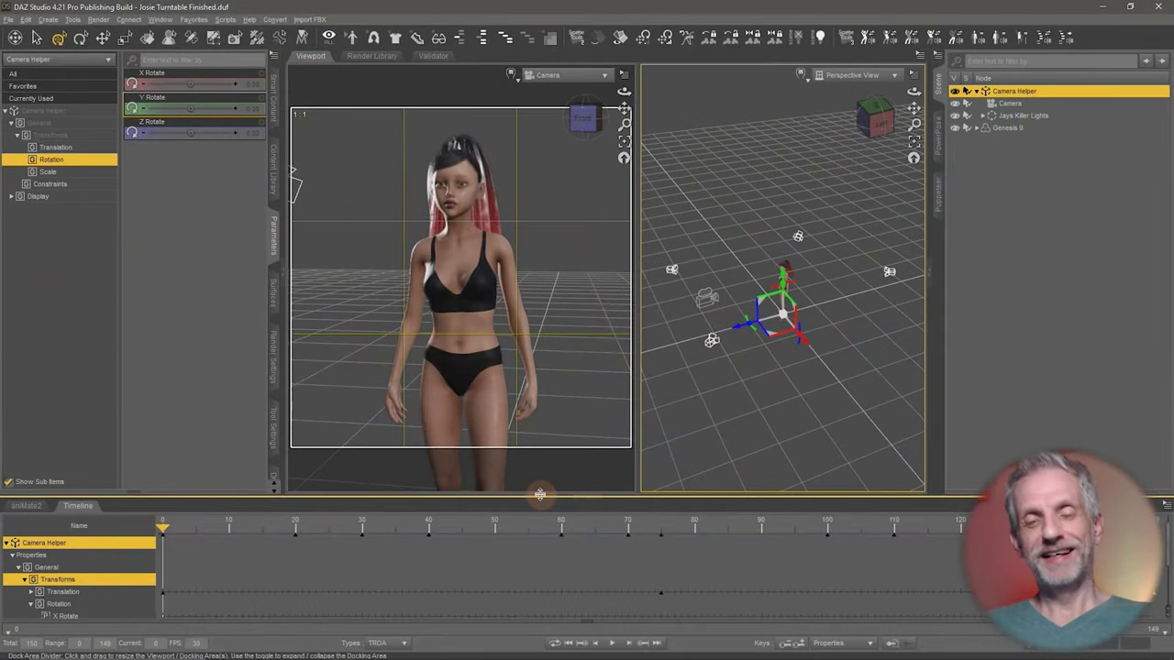
Play the 150-frame turntable preview, stop it, and rewind to frame 0
click(612, 643)
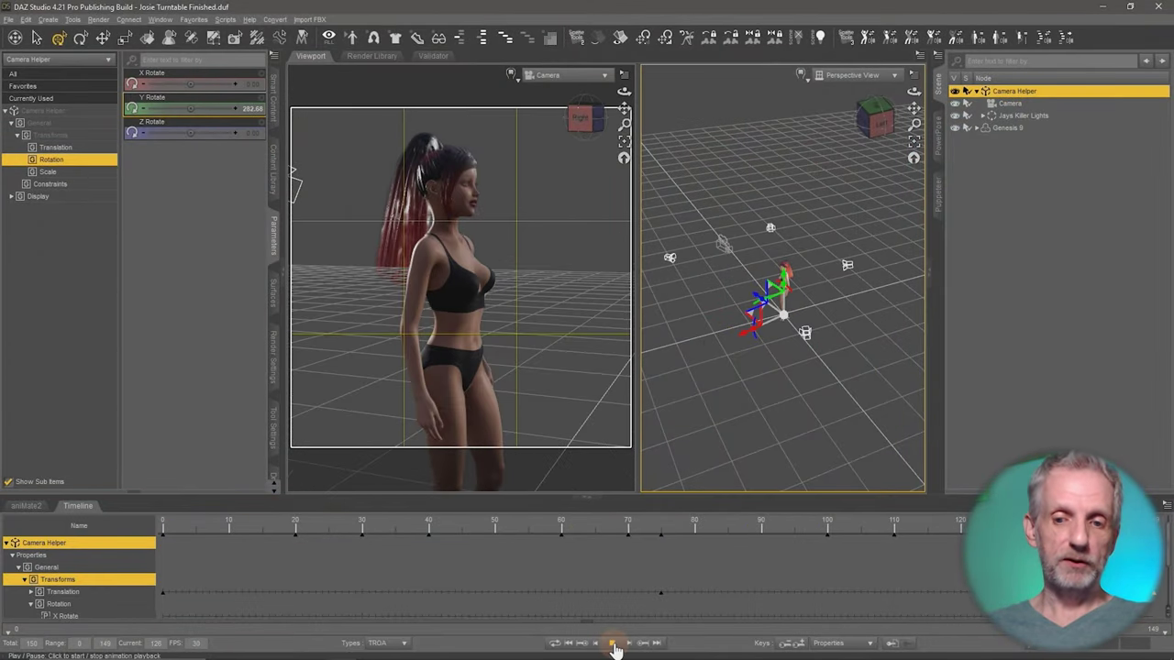
click(613, 644)
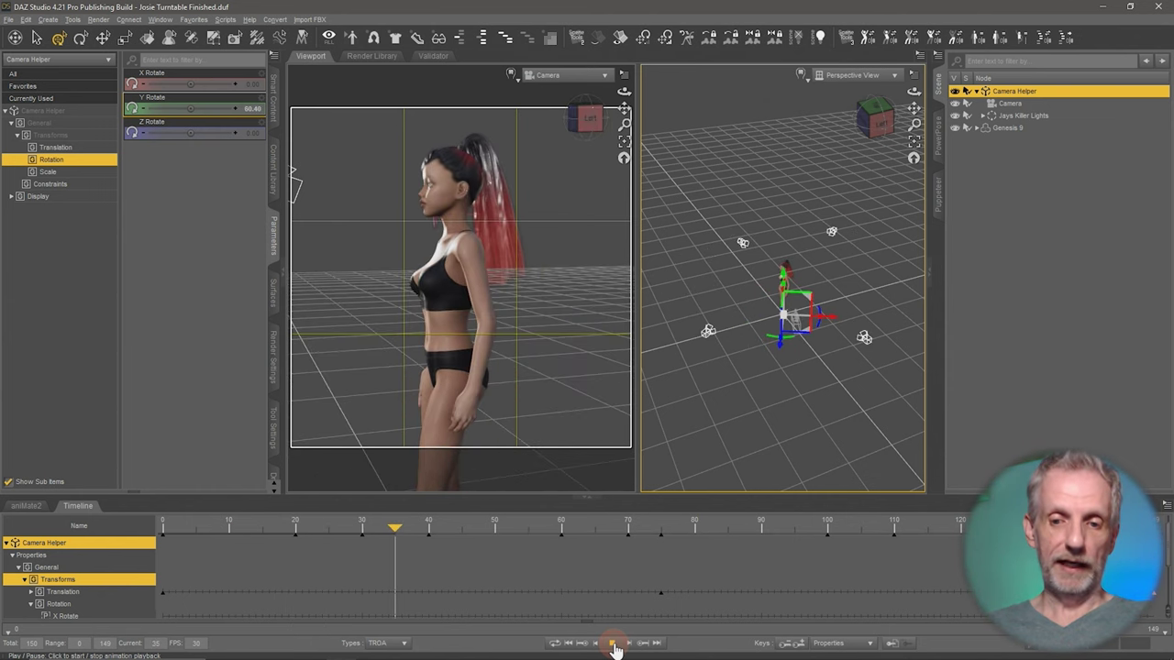
click(568, 644)
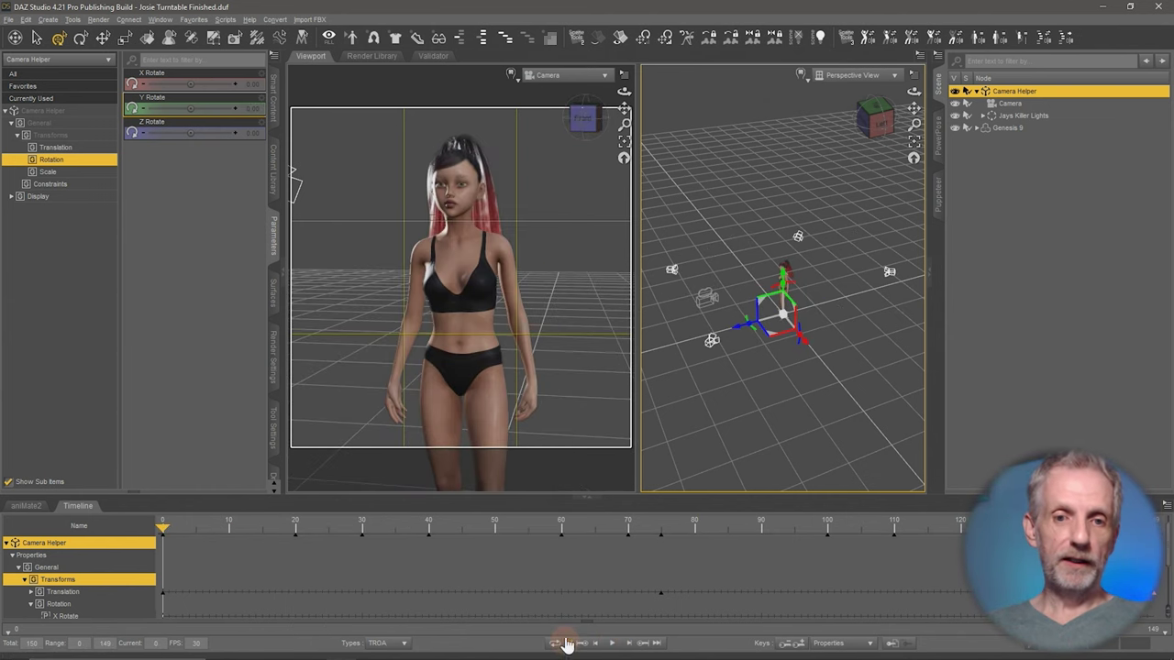
Show Render Settings, deselect the Camera Helper, and switch the viewport to Single View
click(277, 371)
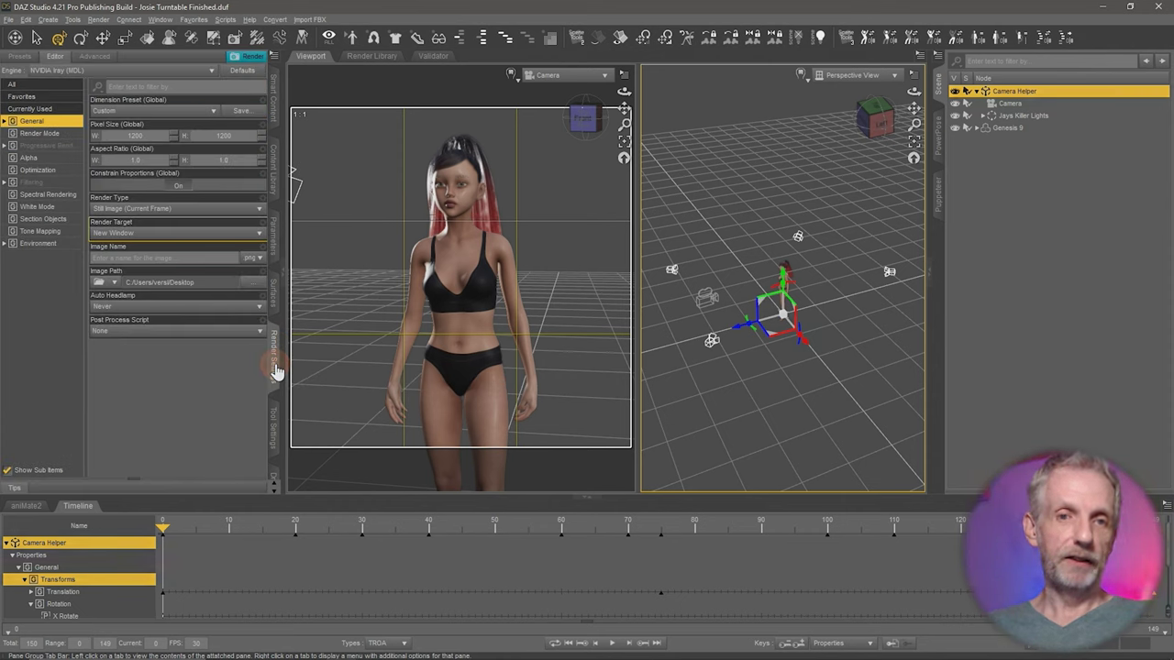
click(557, 204)
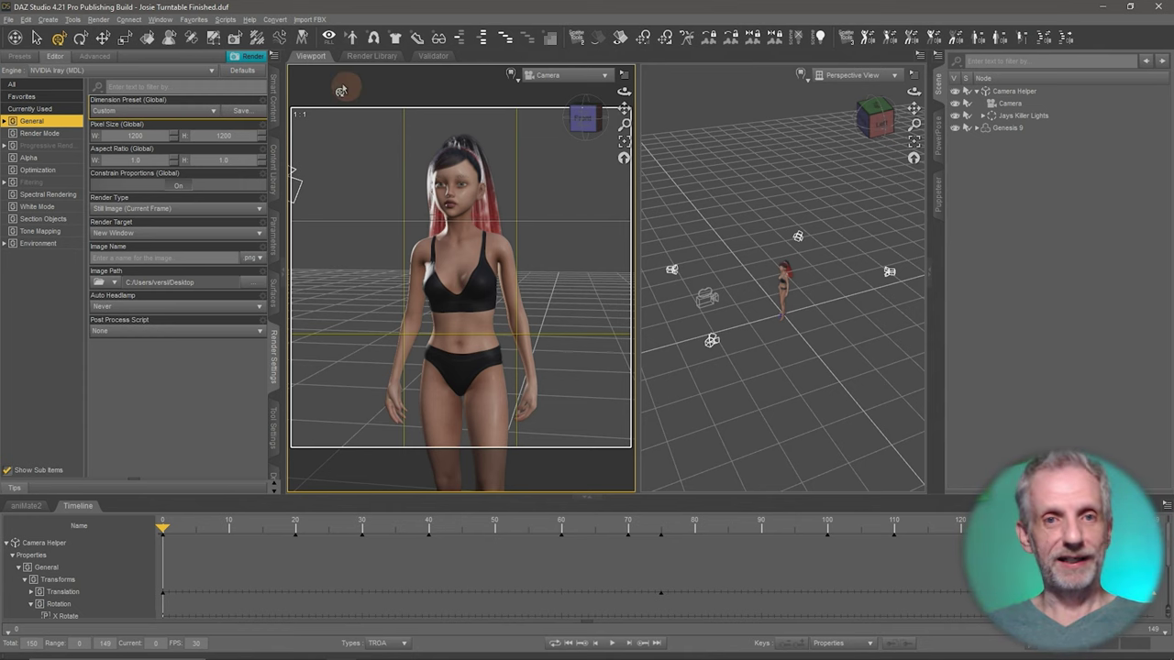
click(160, 20)
mouse_move(202, 44)
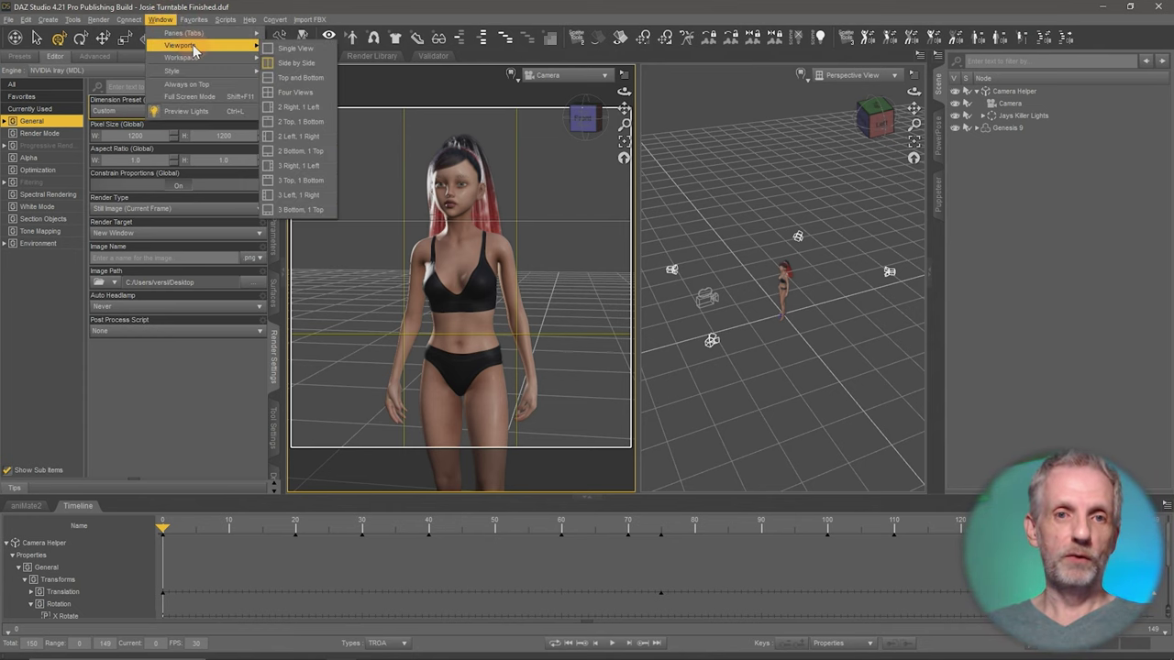
click(287, 44)
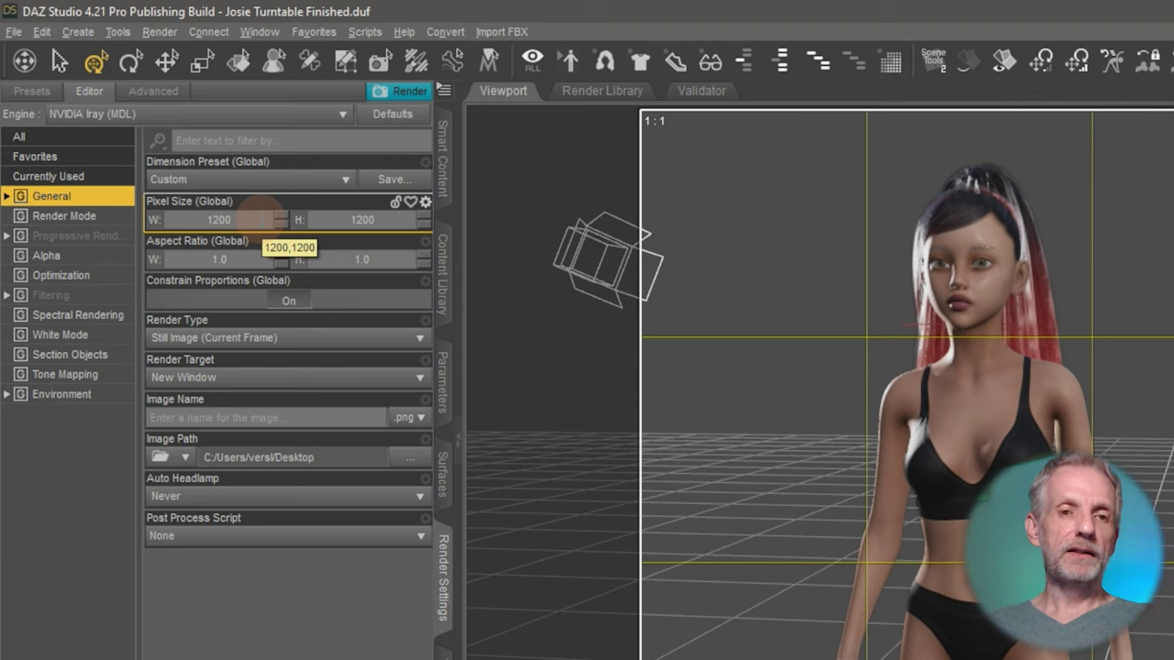
click(196, 220)
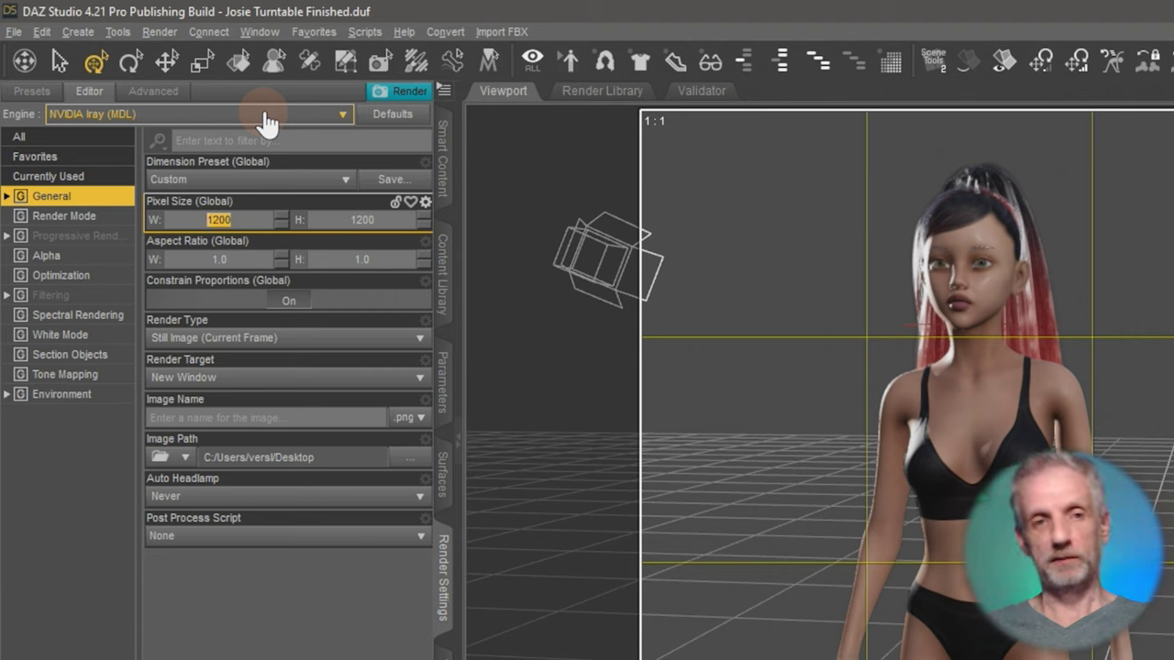
Set the render engine to Viewport, try Wireframe draw style, then restore Filament (PBR)
click(266, 115)
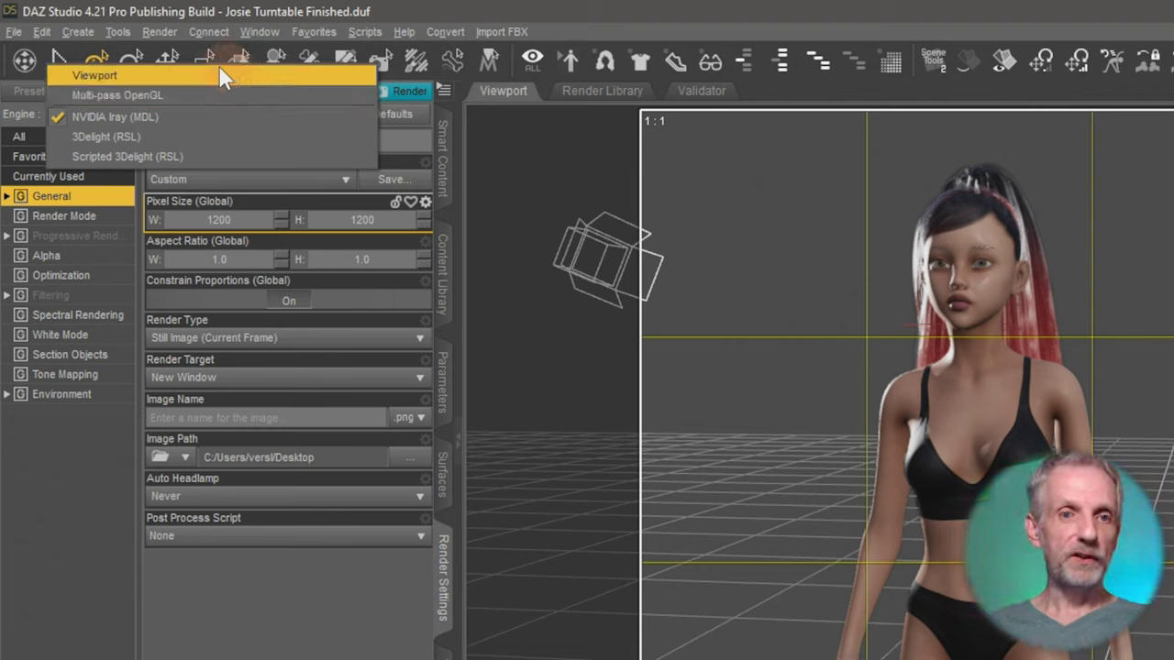
click(254, 79)
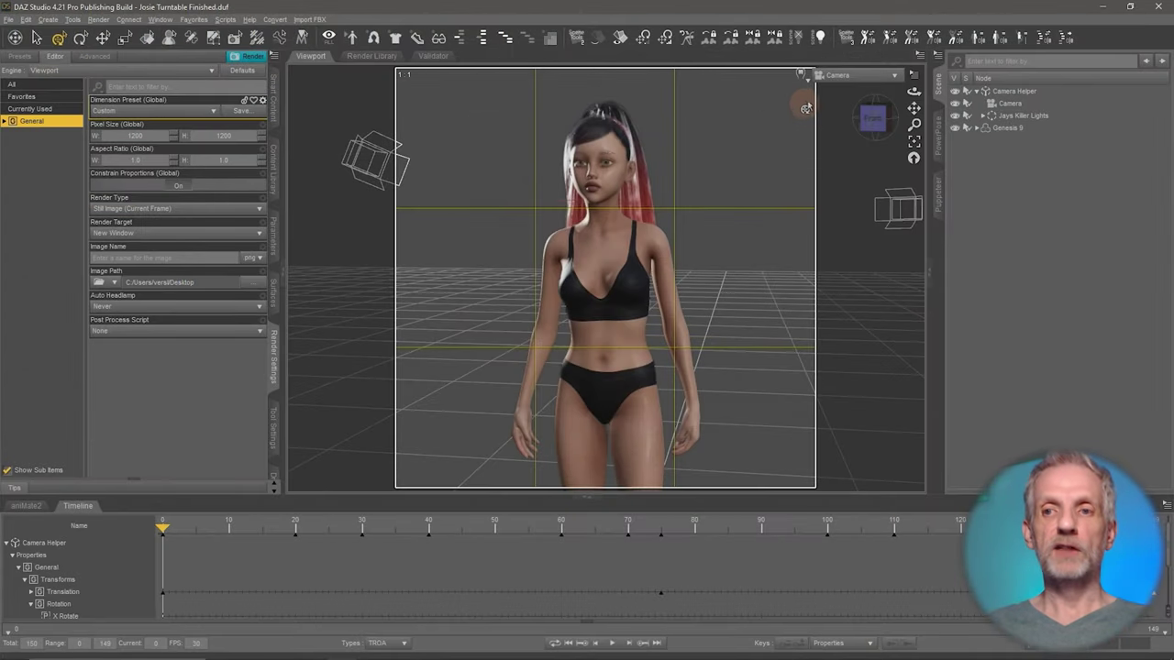
click(804, 77)
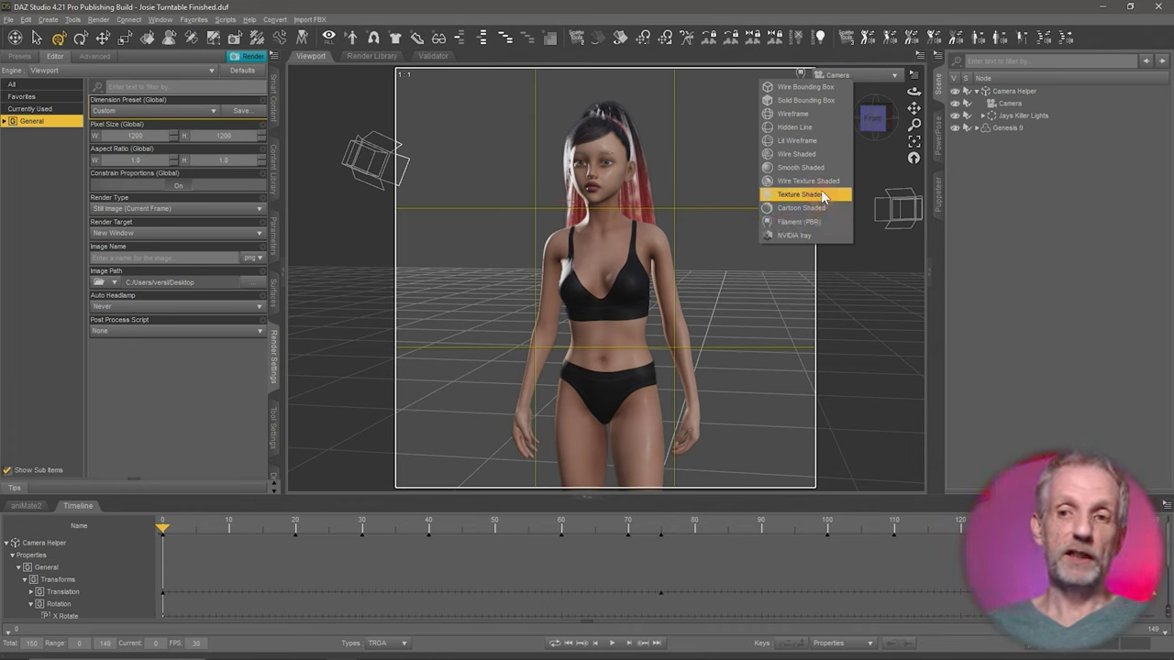
click(821, 115)
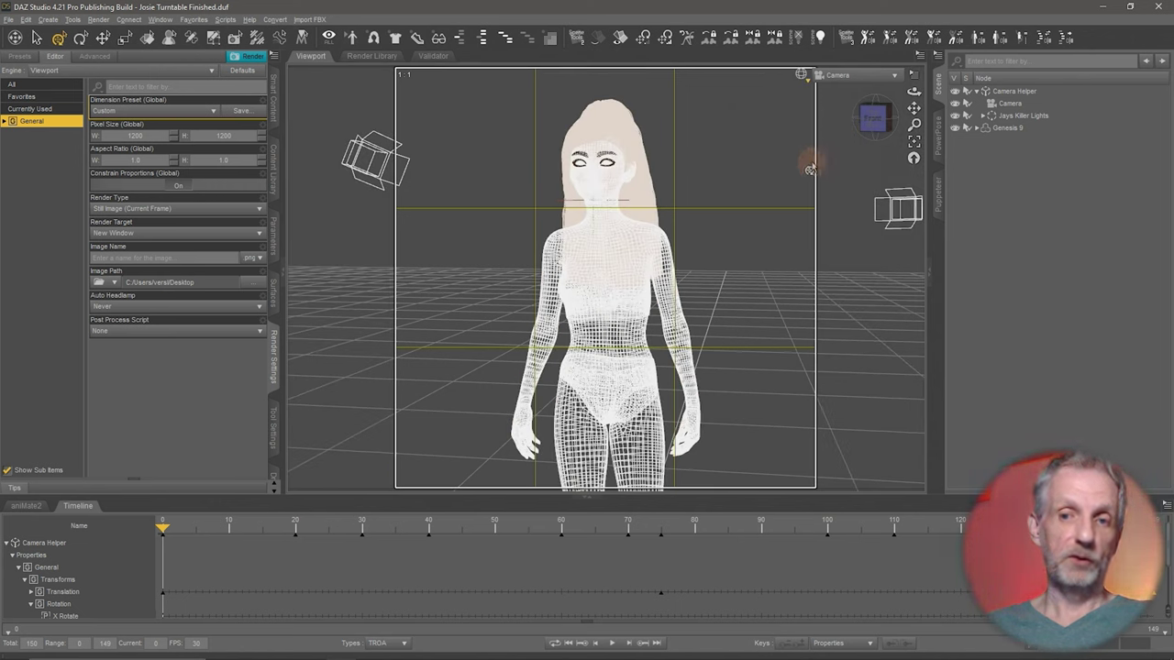
click(804, 75)
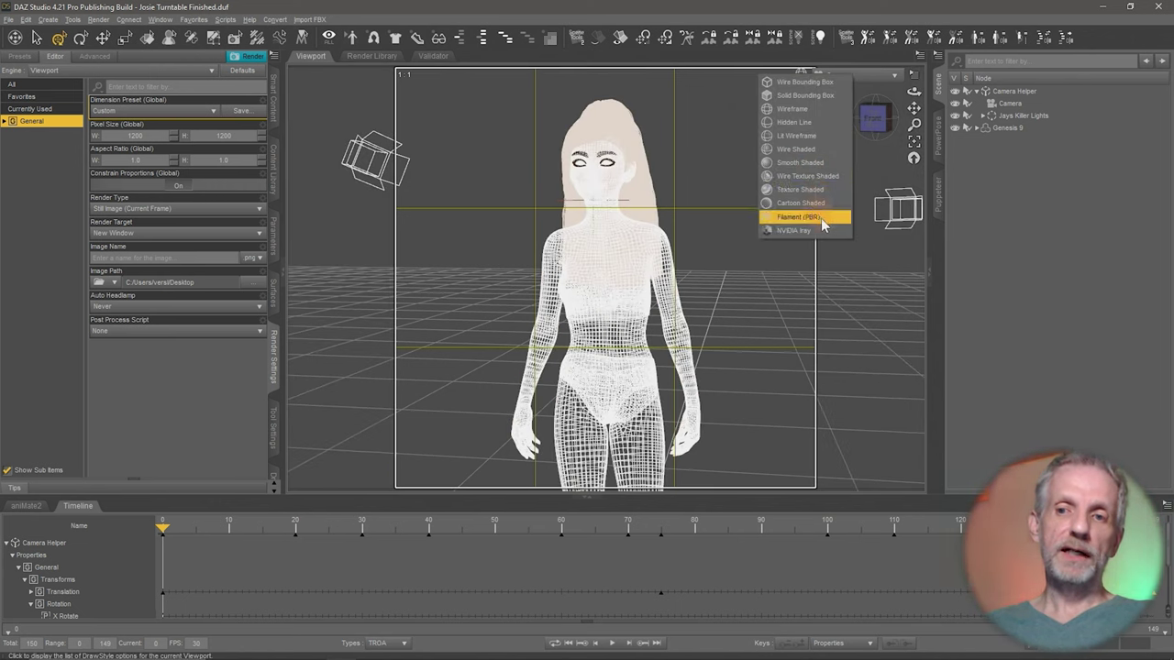
click(821, 218)
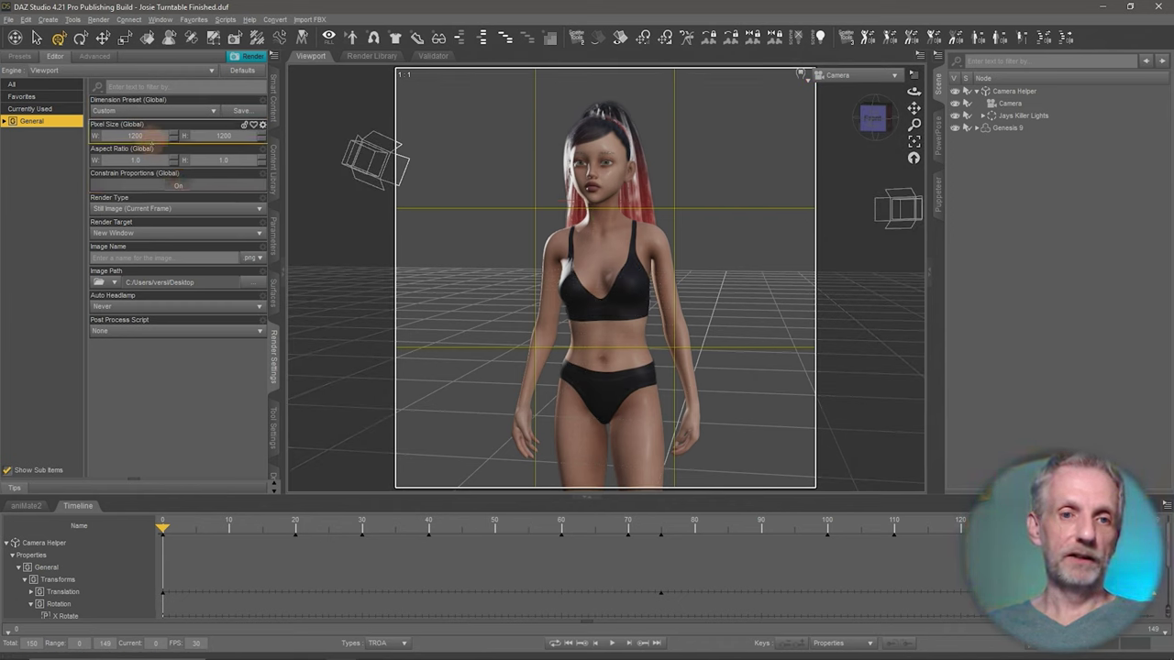
Enter 500 as the render width, making the pixel size 500 × 500
click(154, 135)
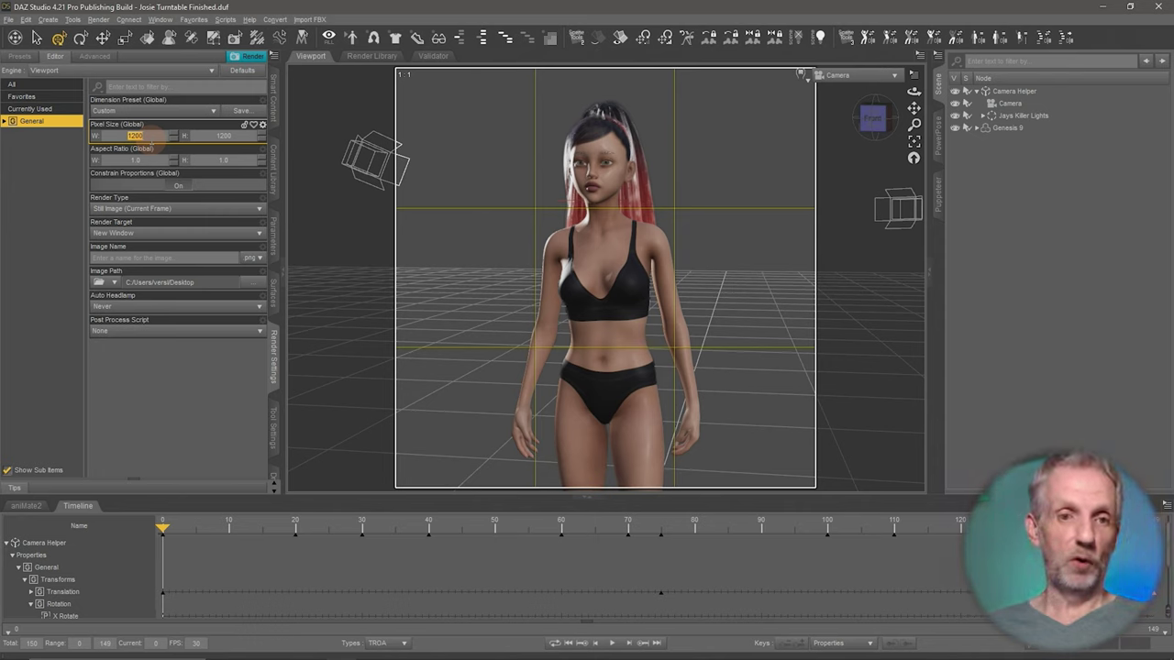
text(500)
key(Return)
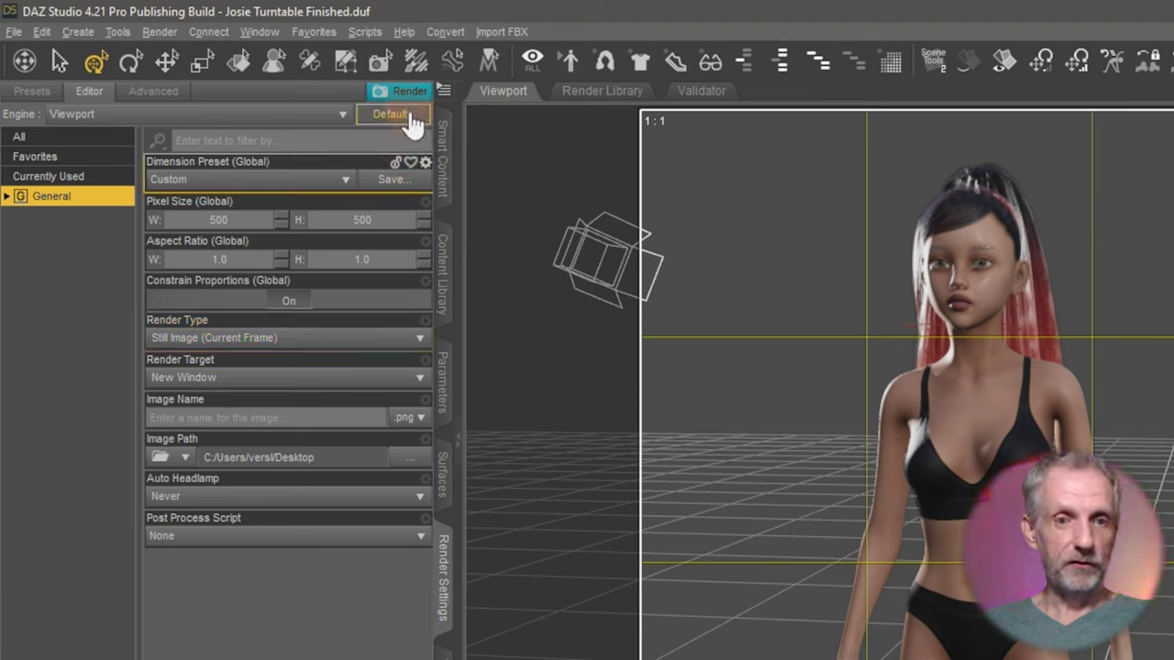
click(378, 356)
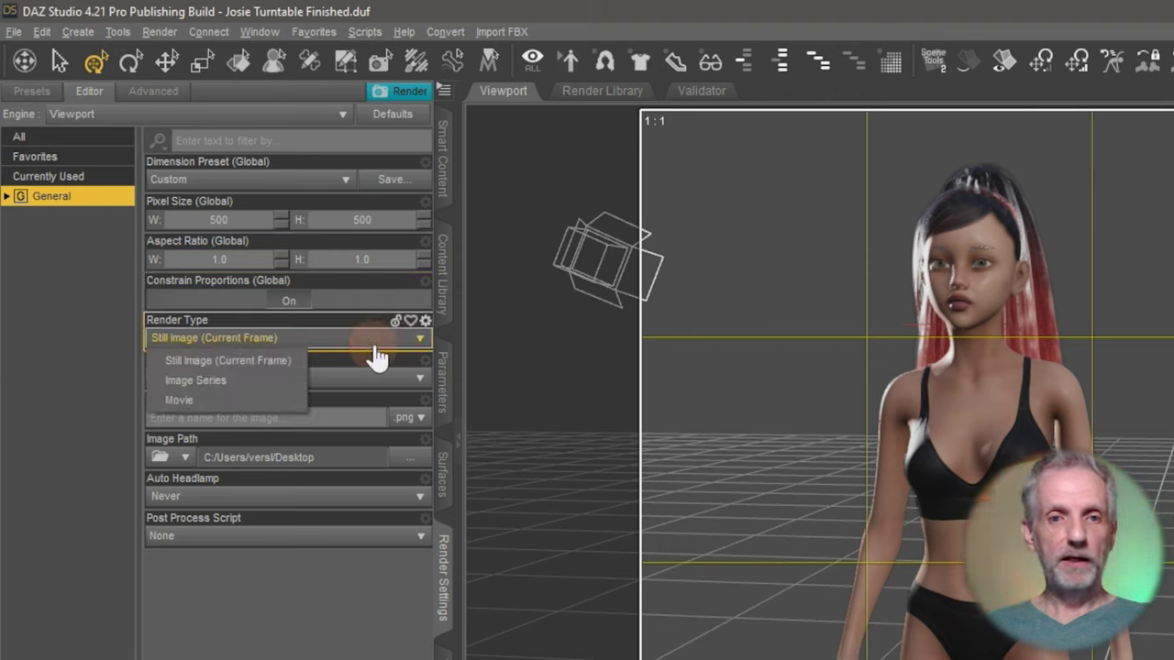
Set Render Type to Image Series, rendering frames 0–149 as .png files
click(277, 376)
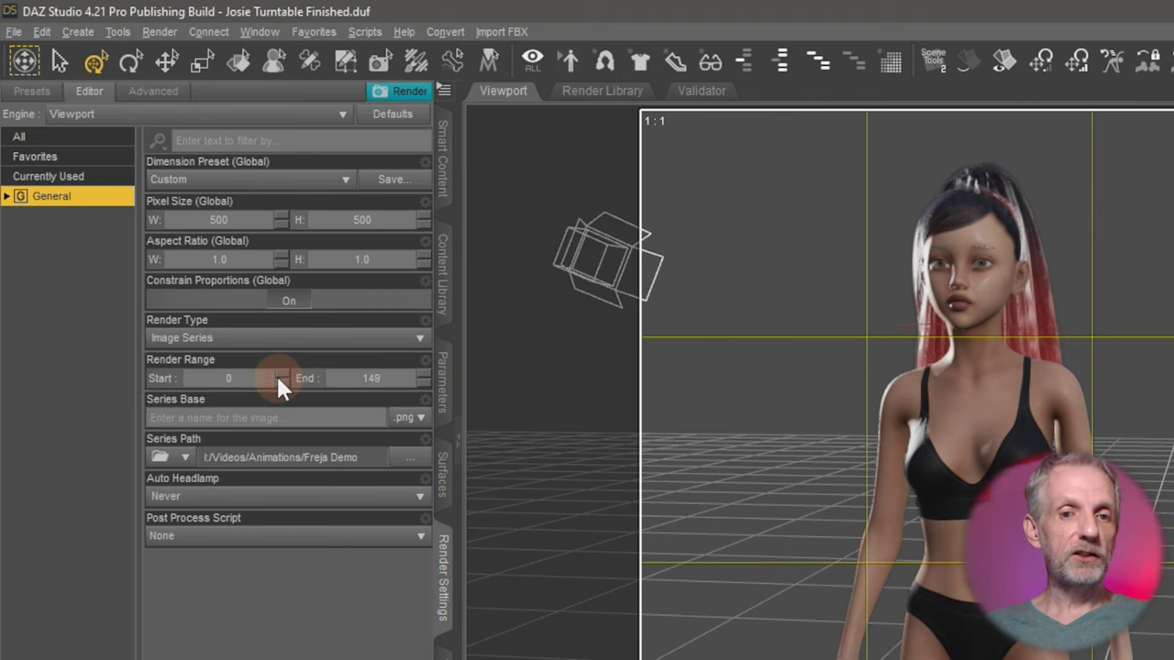
click(415, 418)
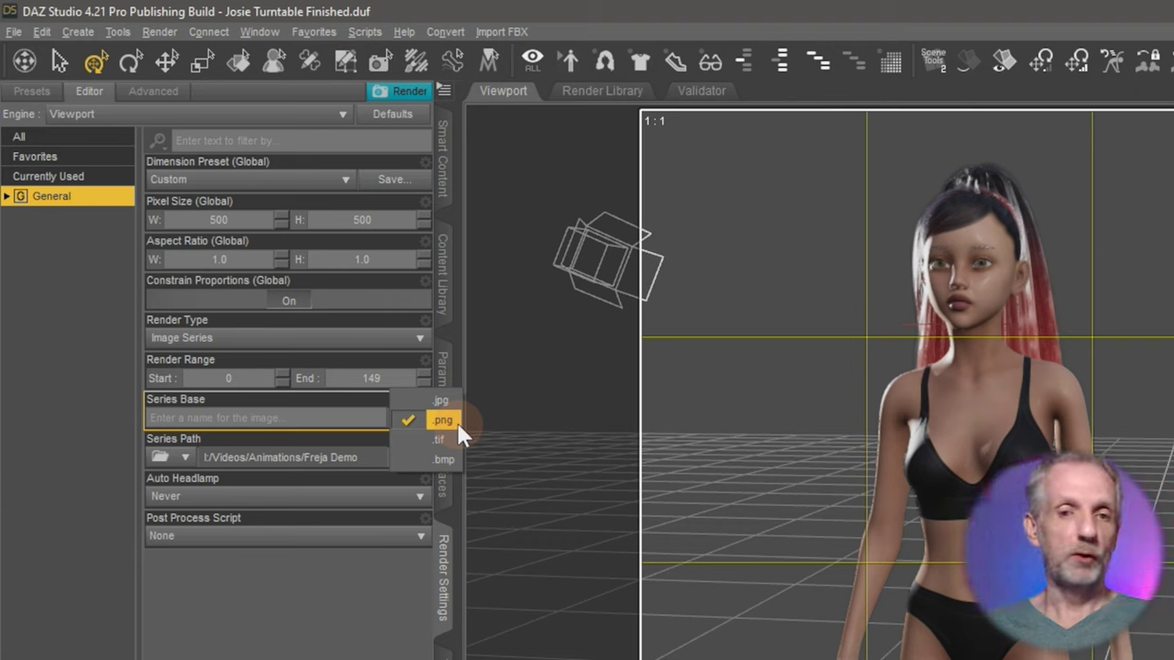
click(454, 424)
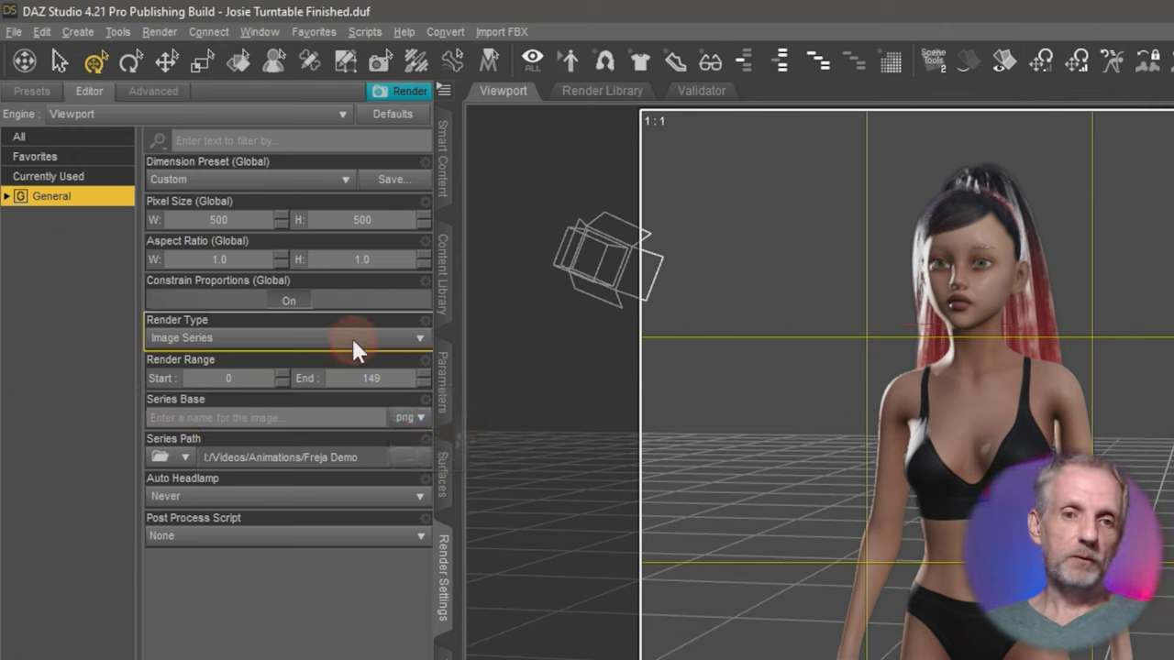
click(357, 348)
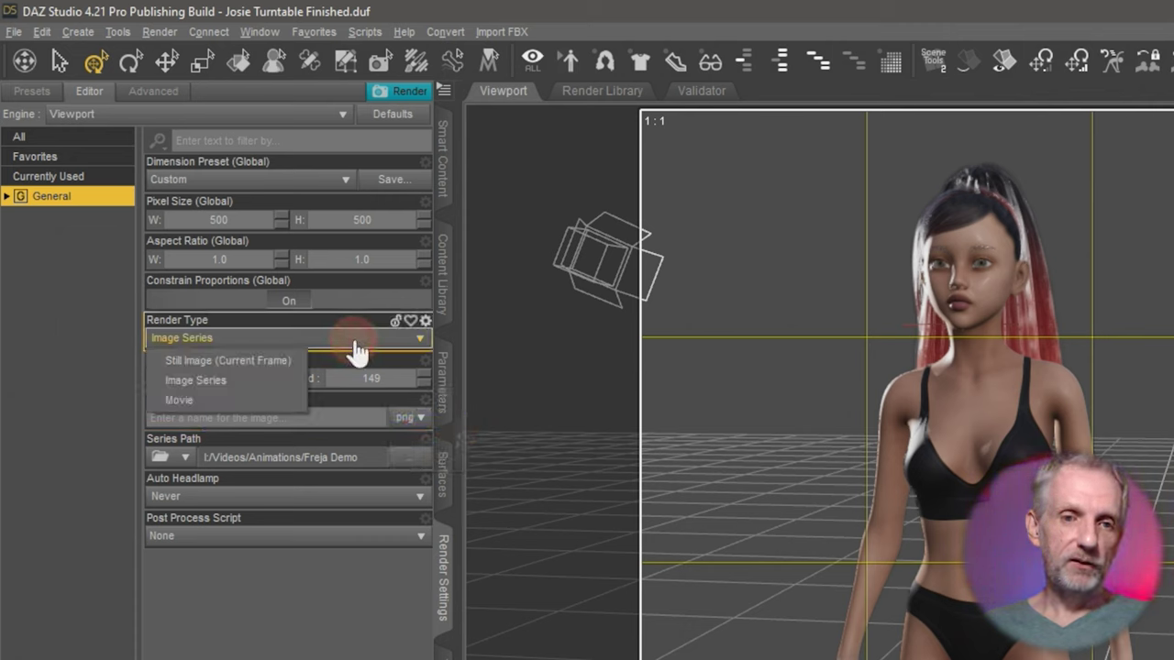
Switch Render Type to Movie over frames 0–149, keeping .avi and naming it 'Test'
click(277, 398)
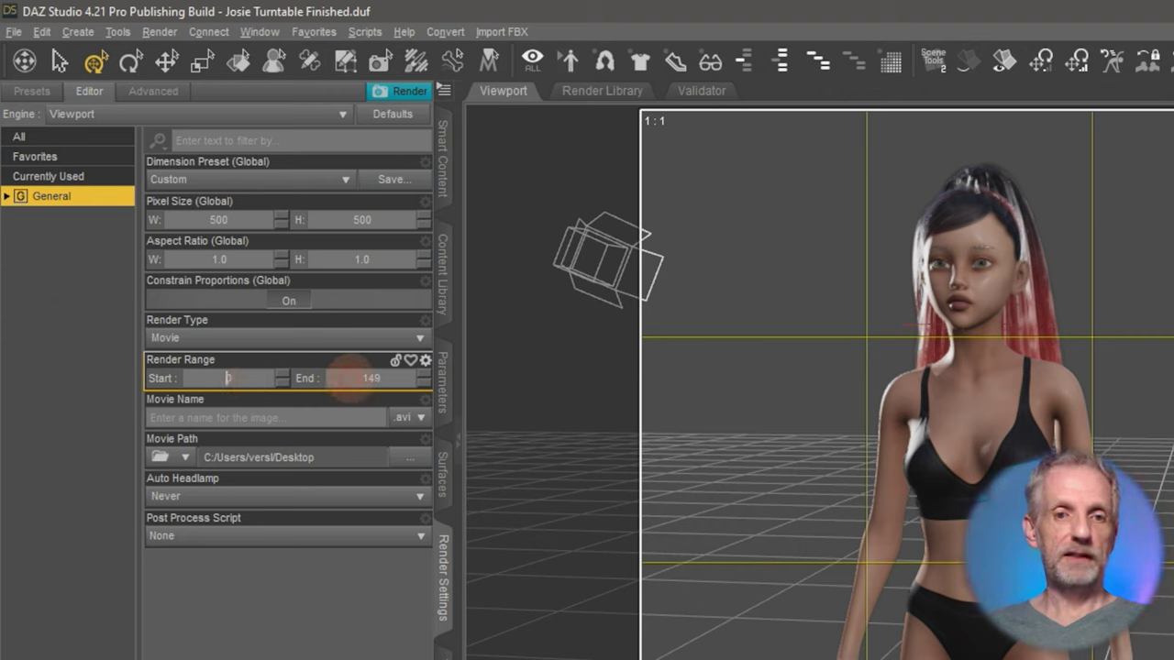
click(371, 378)
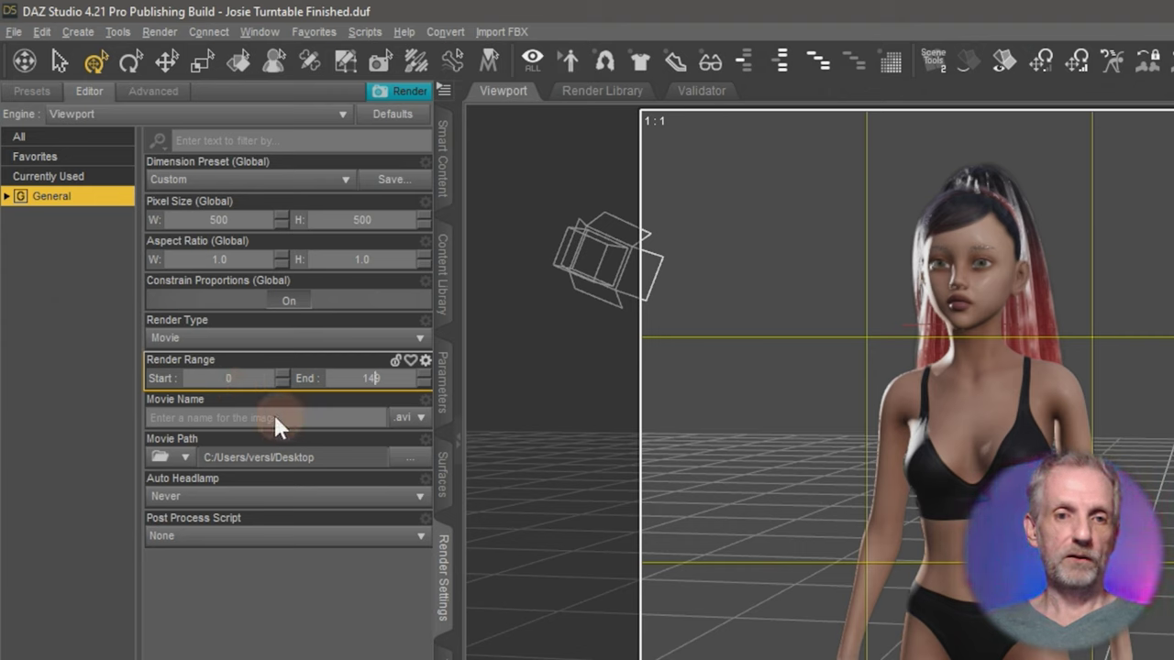
click(337, 411)
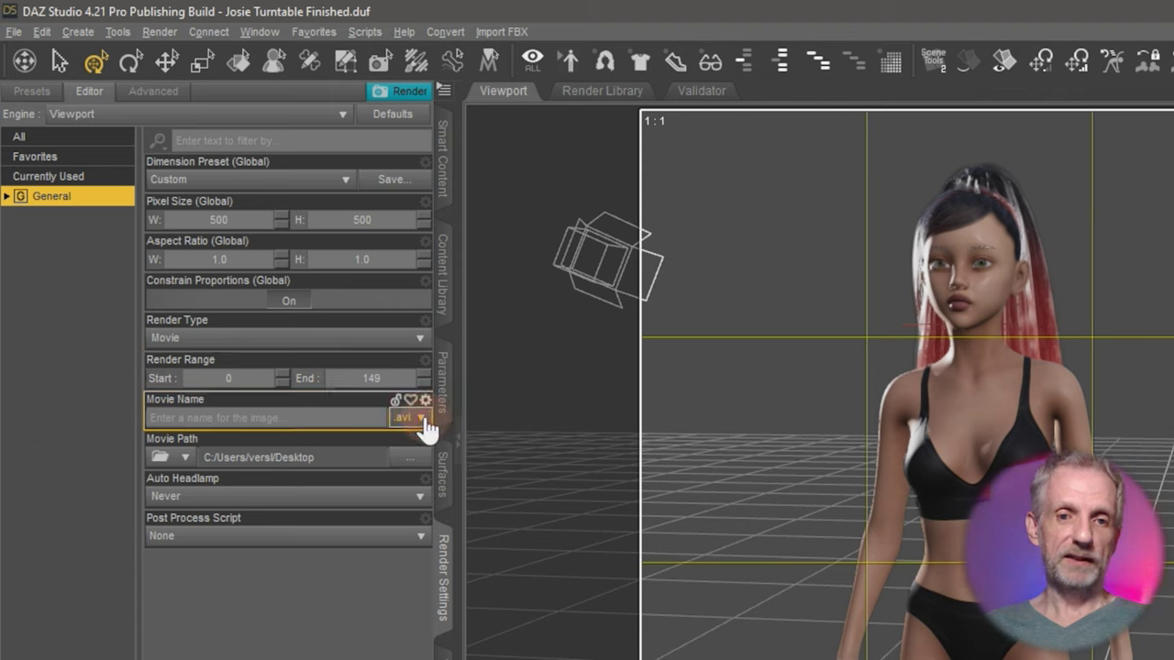
click(363, 417)
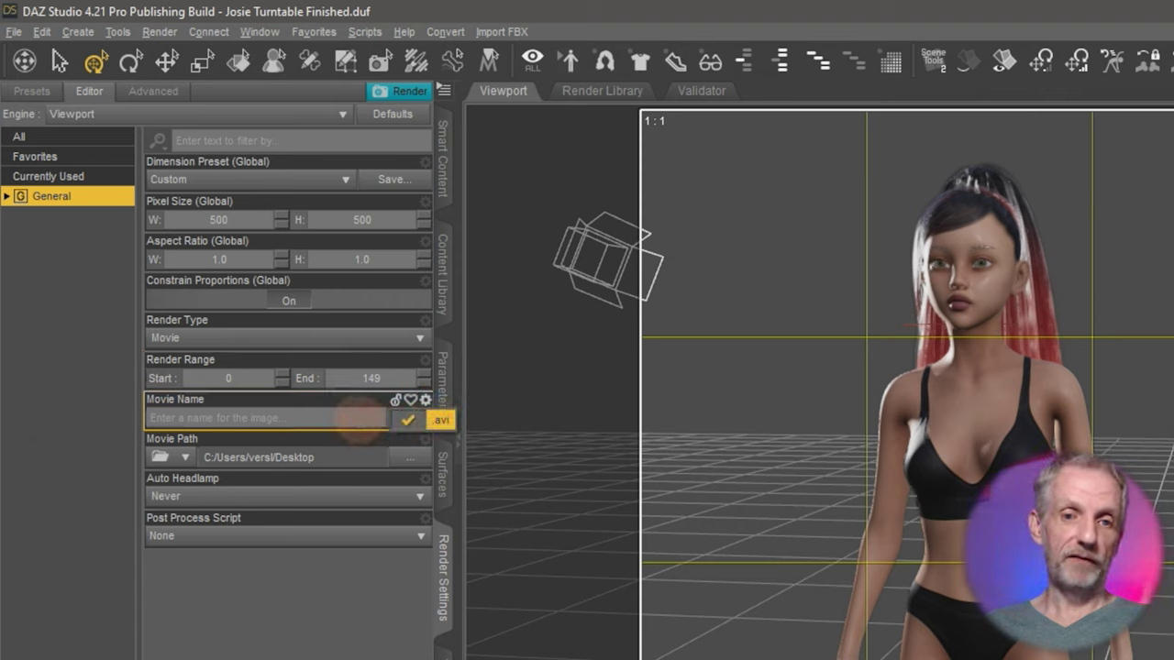
text(Test)
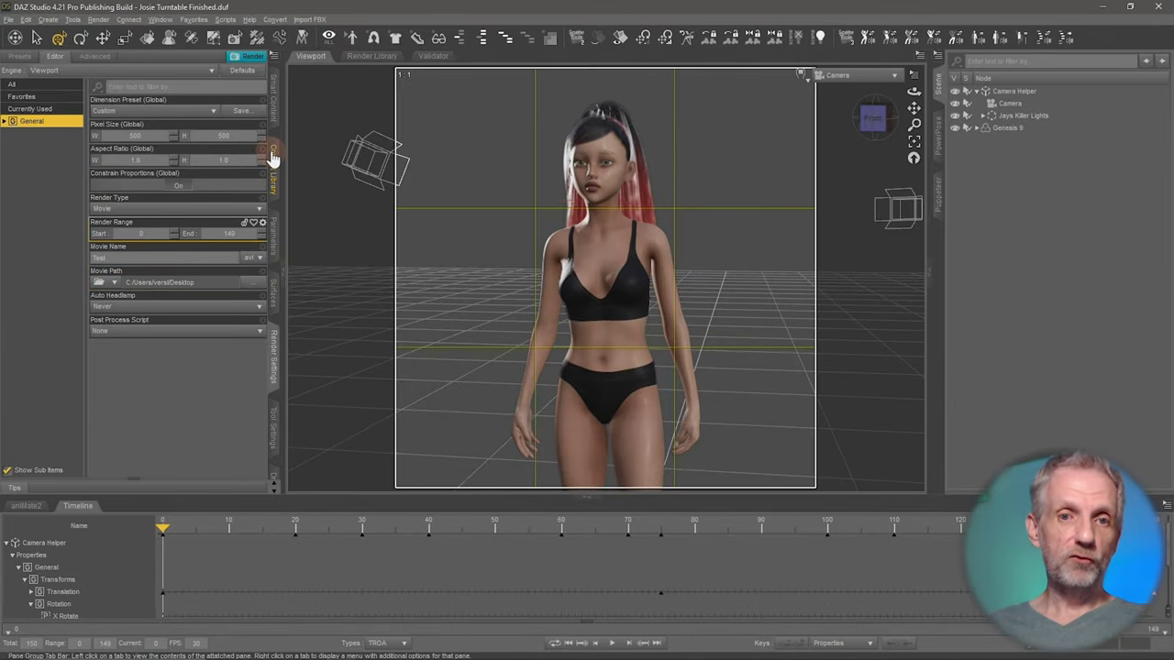
Render the turntable movie, choosing the Intel IYUV codec for compression
click(253, 56)
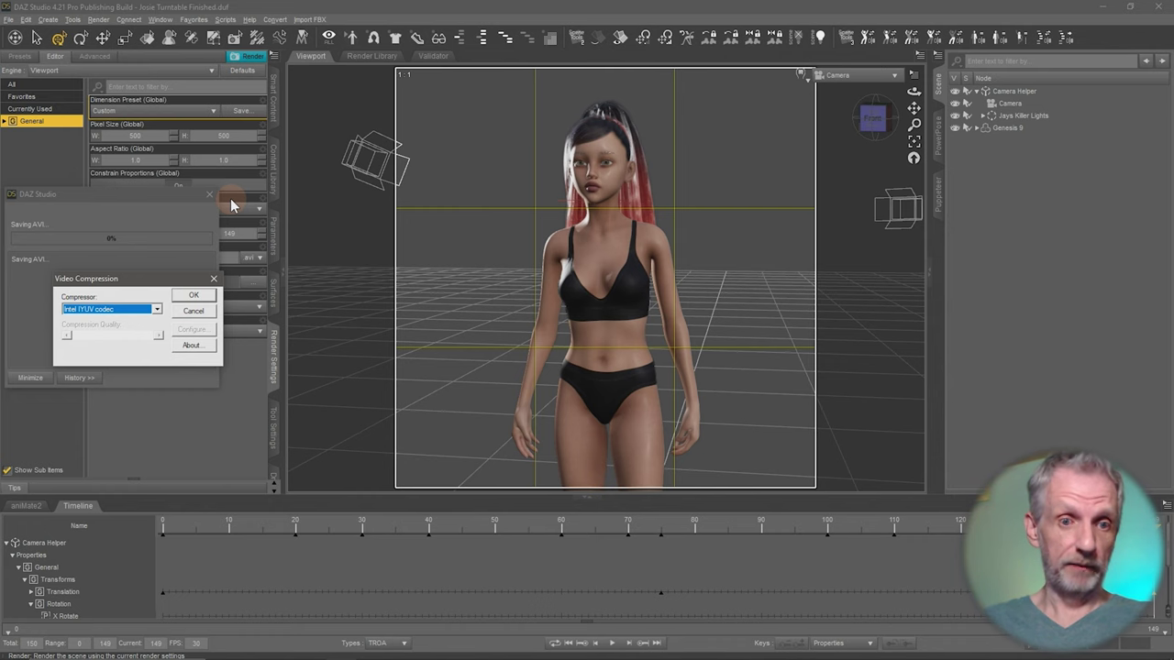
drag(156, 280, 236, 162)
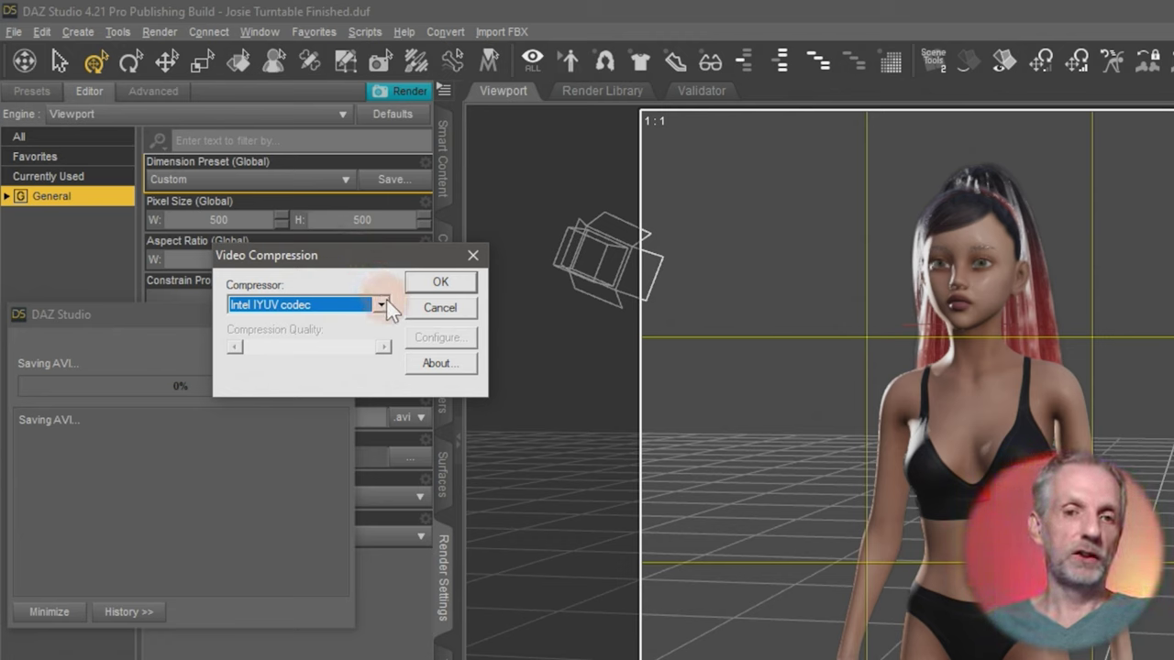
click(386, 301)
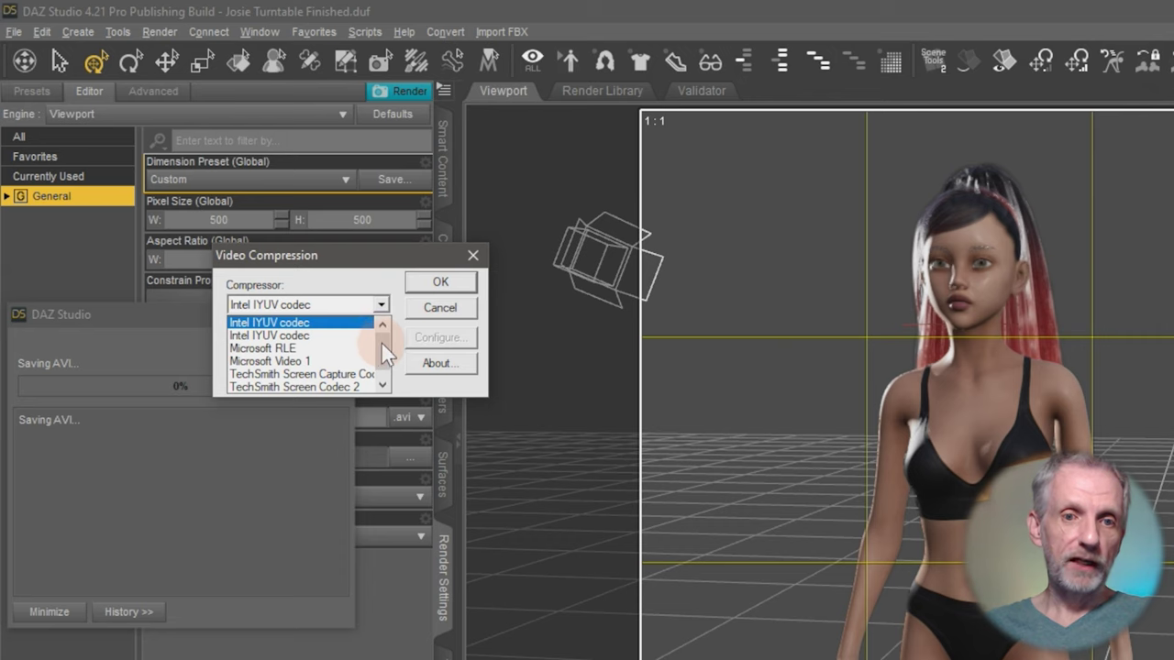
drag(383, 344, 381, 358)
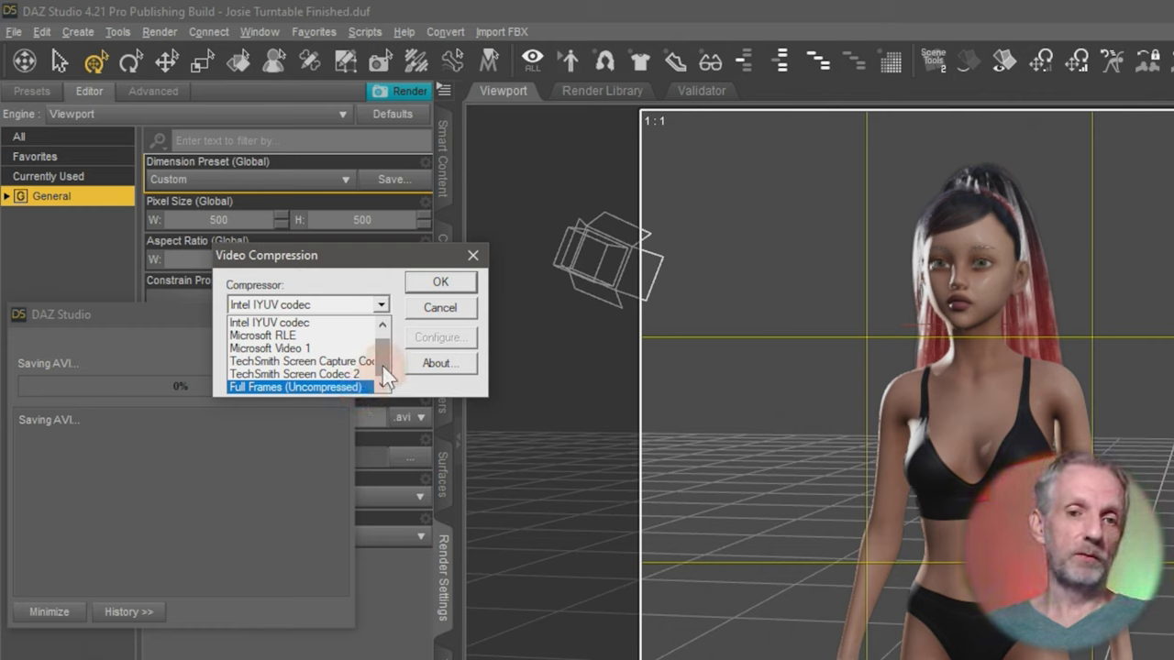
drag(381, 363, 389, 356)
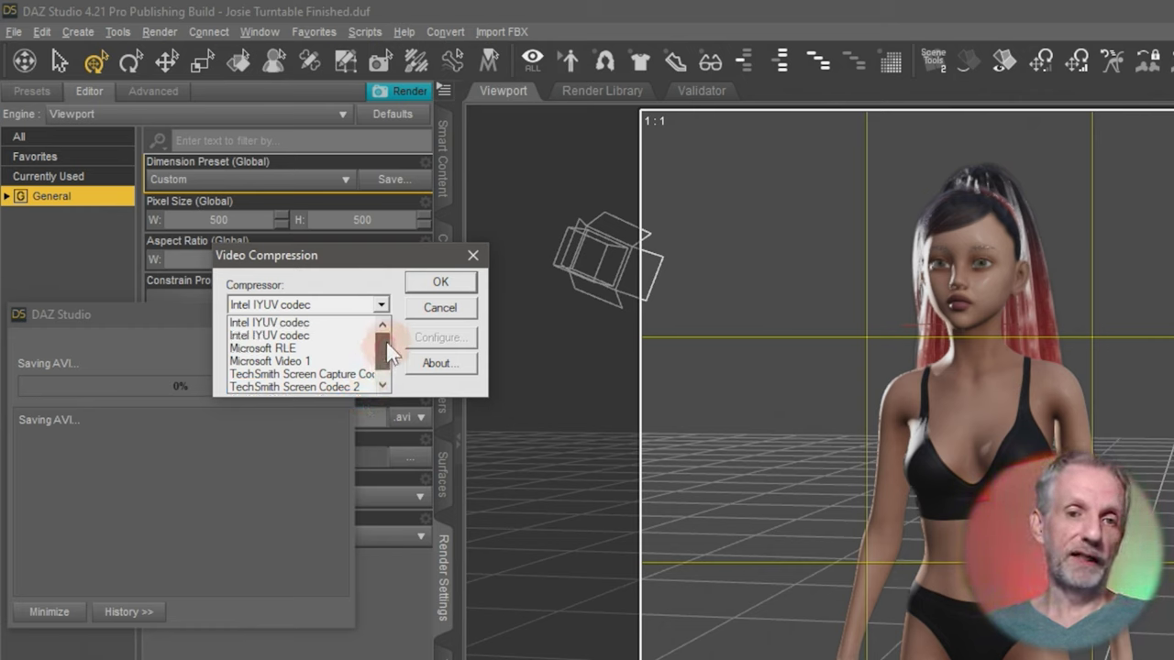
click(370, 288)
click(467, 280)
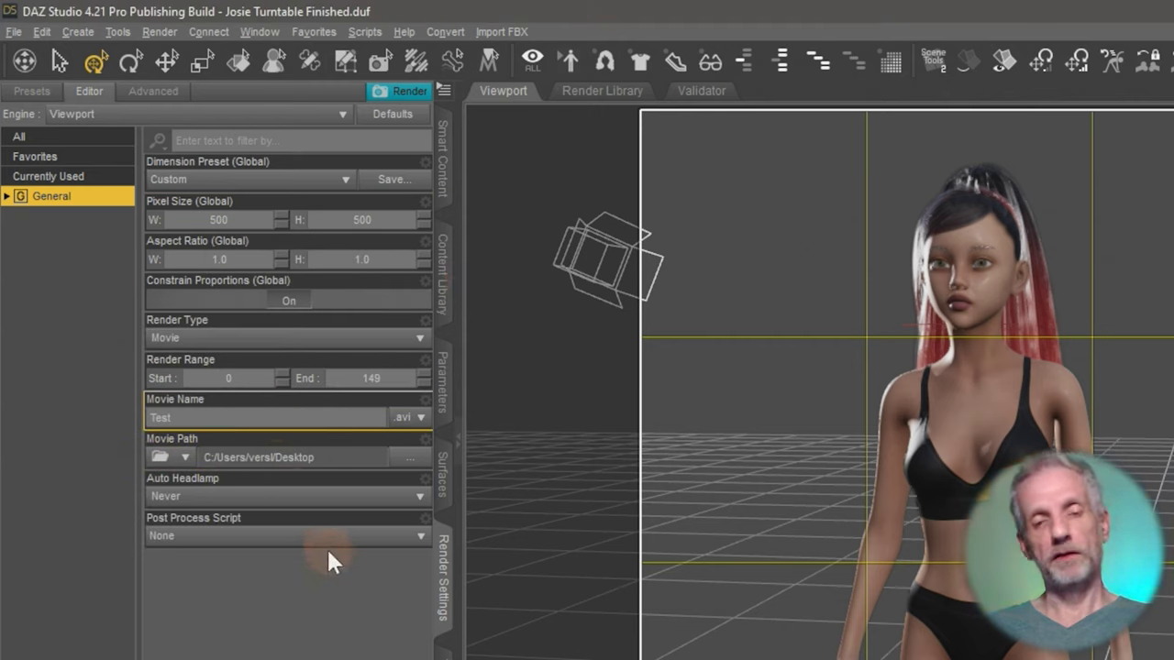
Move Test.avi onto the open desktop and open it
click(276, 486)
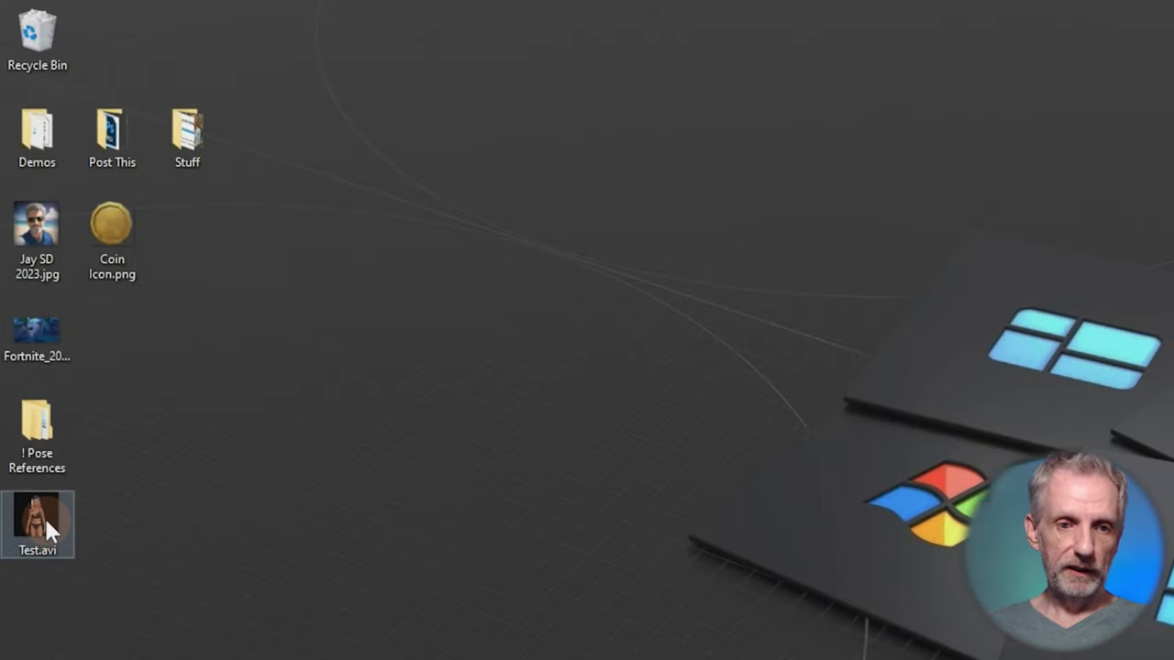
drag(46, 523, 272, 430)
double_click(275, 444)
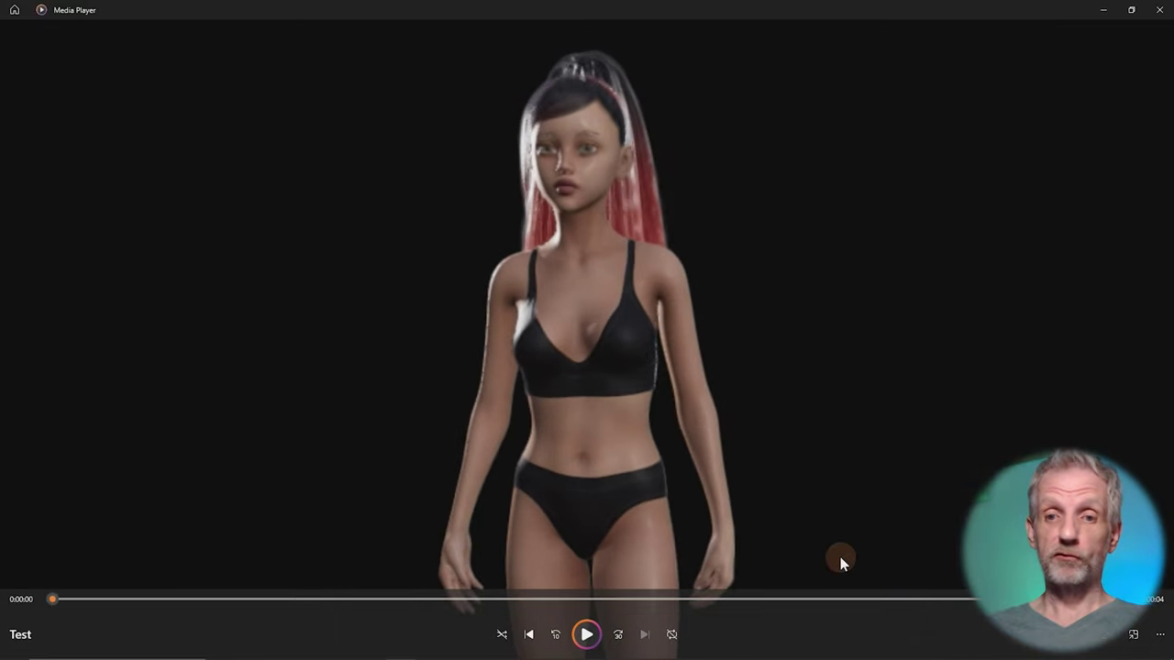
Play the Test.avi turntable spin in Media Player, then close the player
click(588, 636)
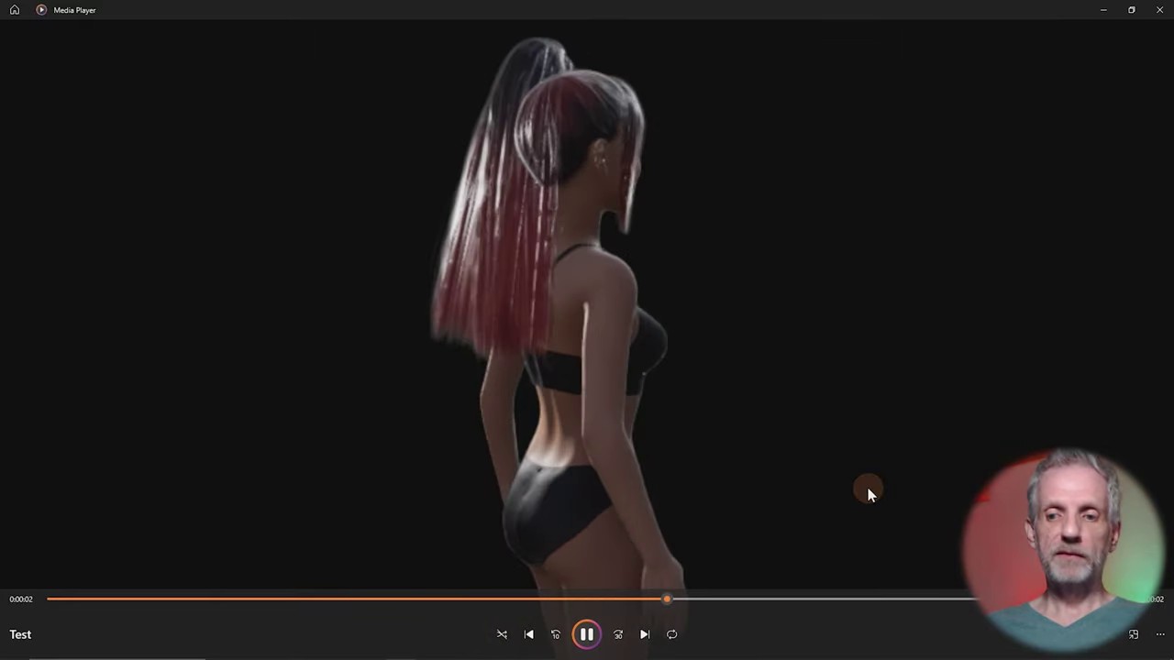
click(1161, 8)
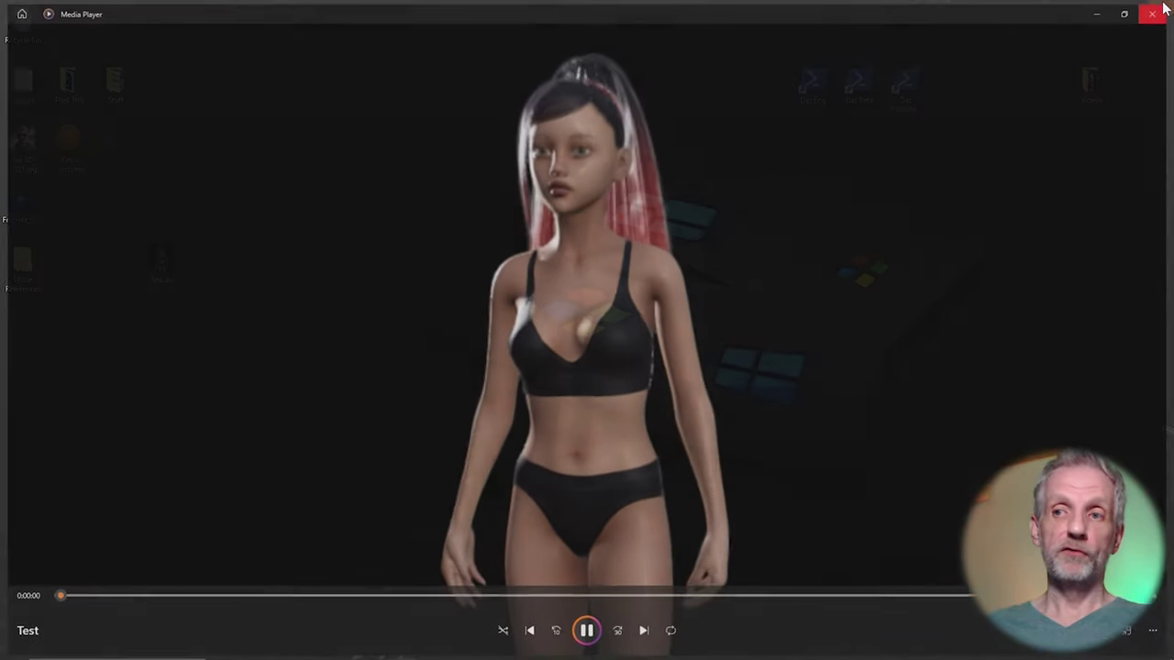
Back in DAZ Studio, set the timeline frame rate to 10, then 60 fps
key(alt+Tab)
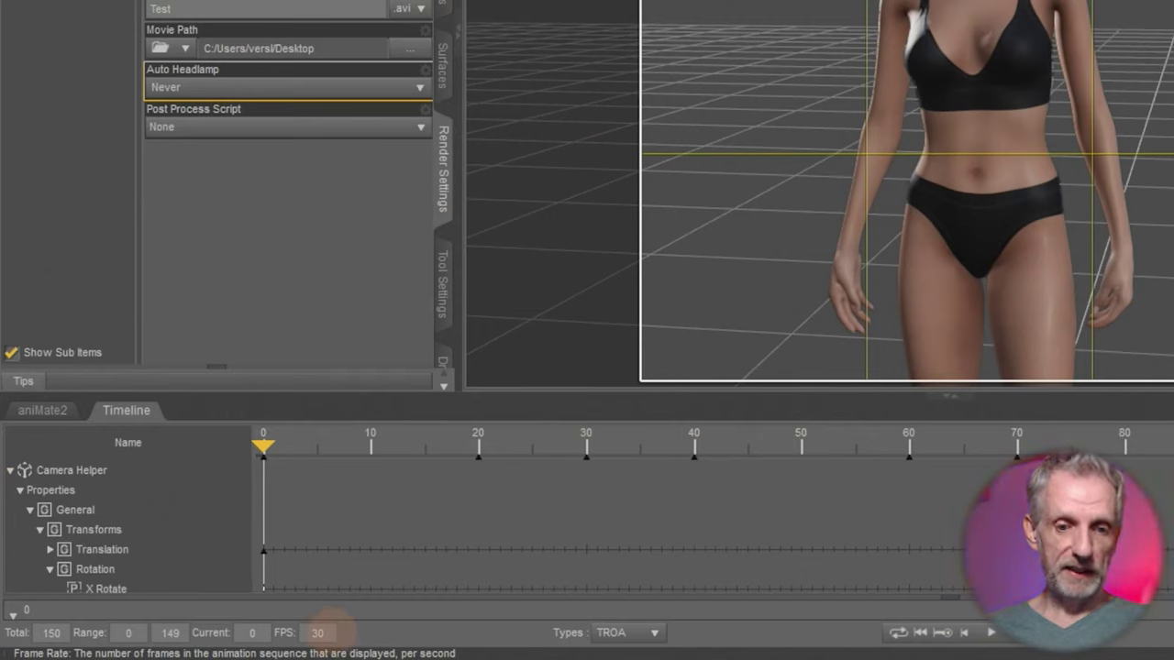
double_click(321, 632)
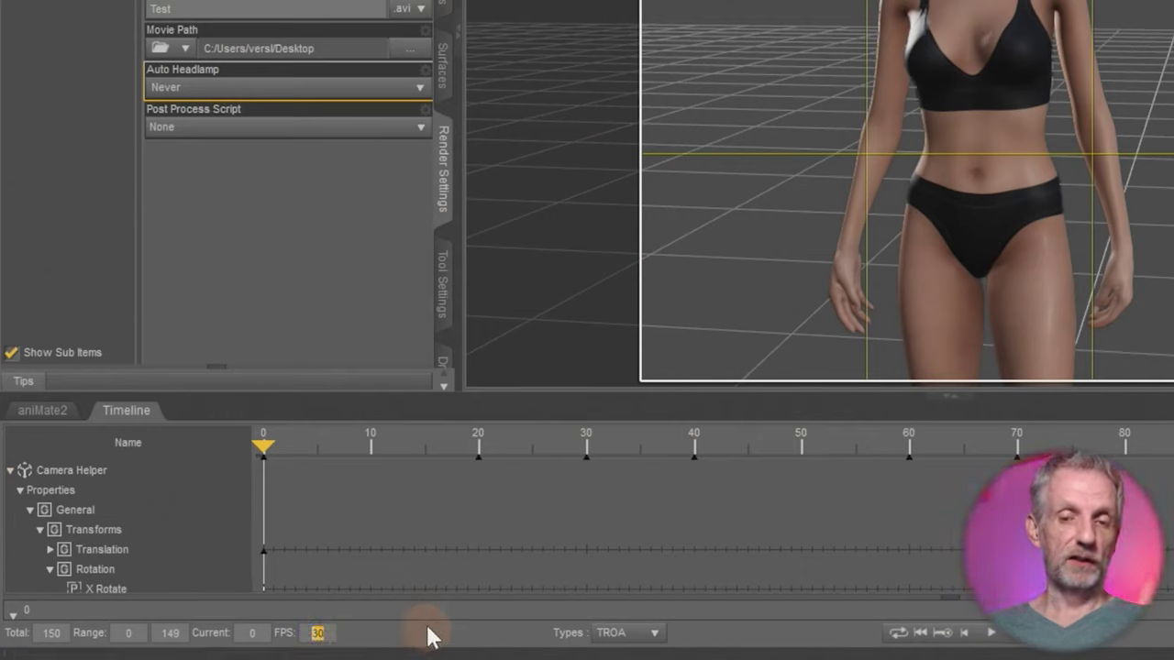
text(10)
key(Return)
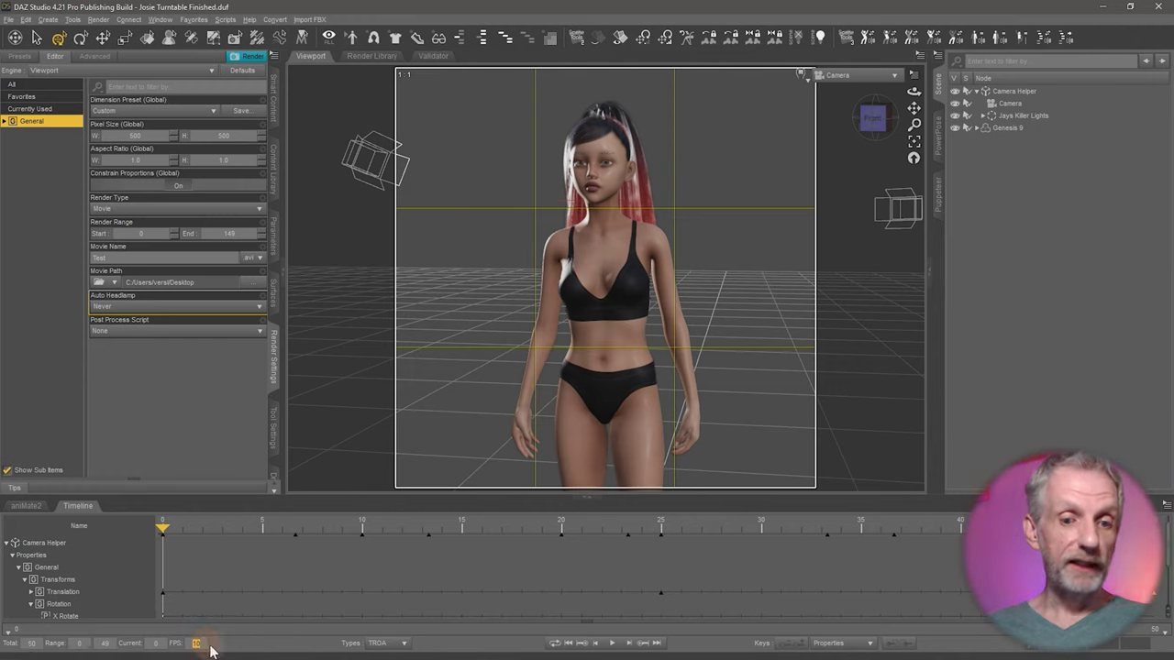
text(60)
key(Return)
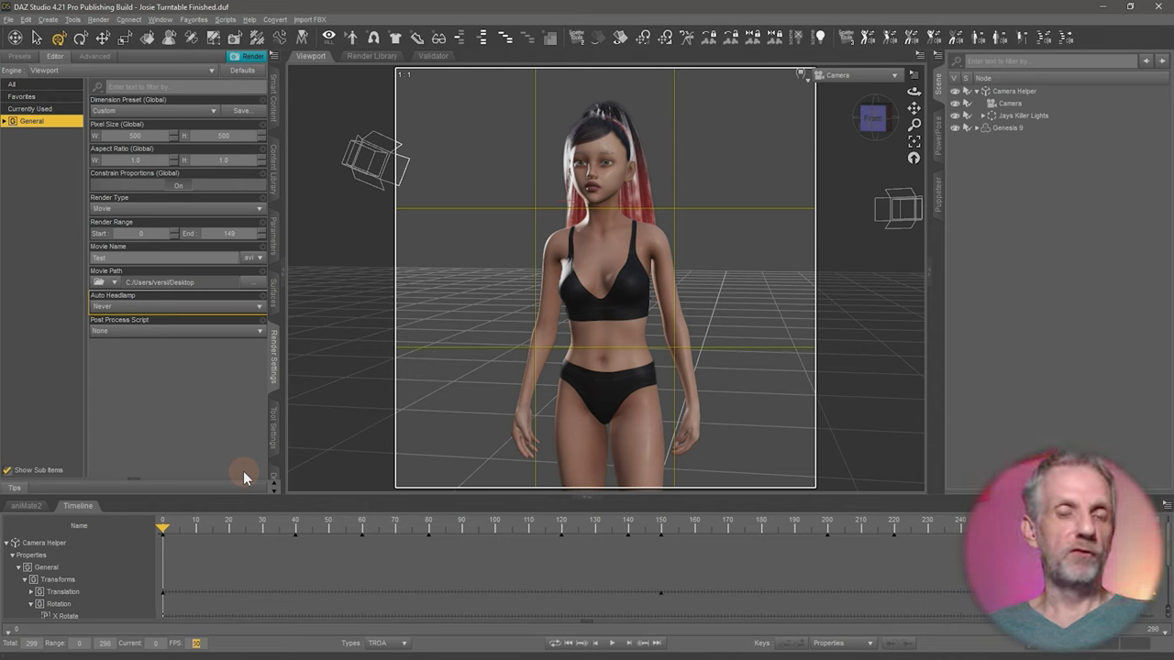
Confirm the frame rate, switch the engine to NVIDIA Iray (MDL), and set width 1200
key(Return)
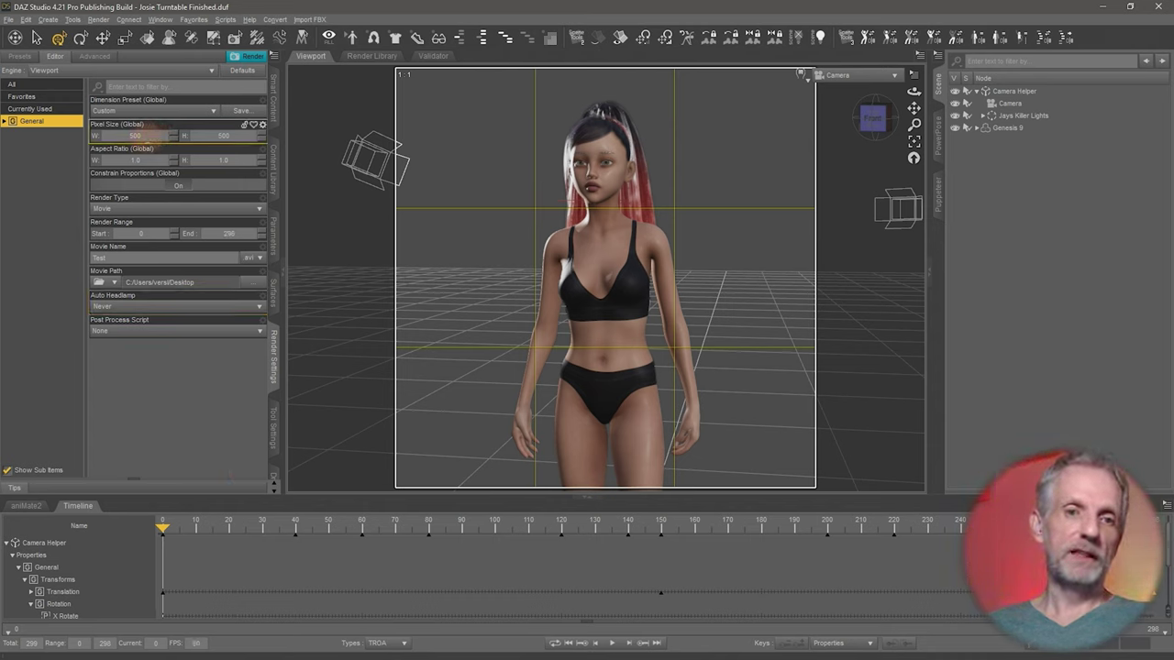
click(135, 136)
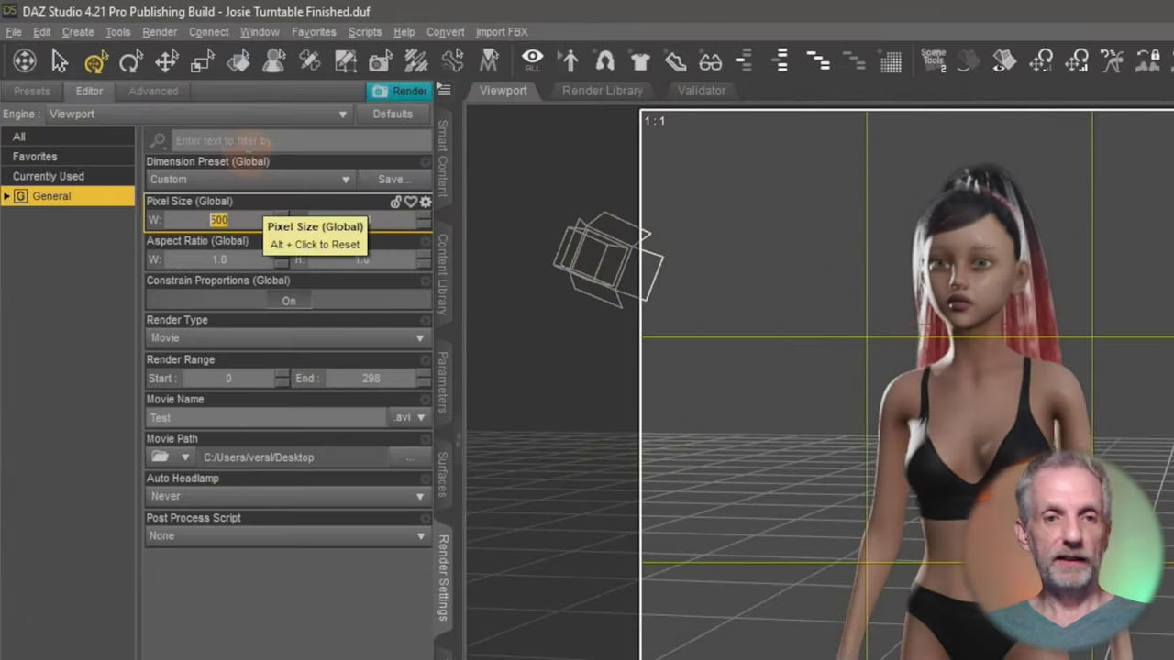
click(263, 116)
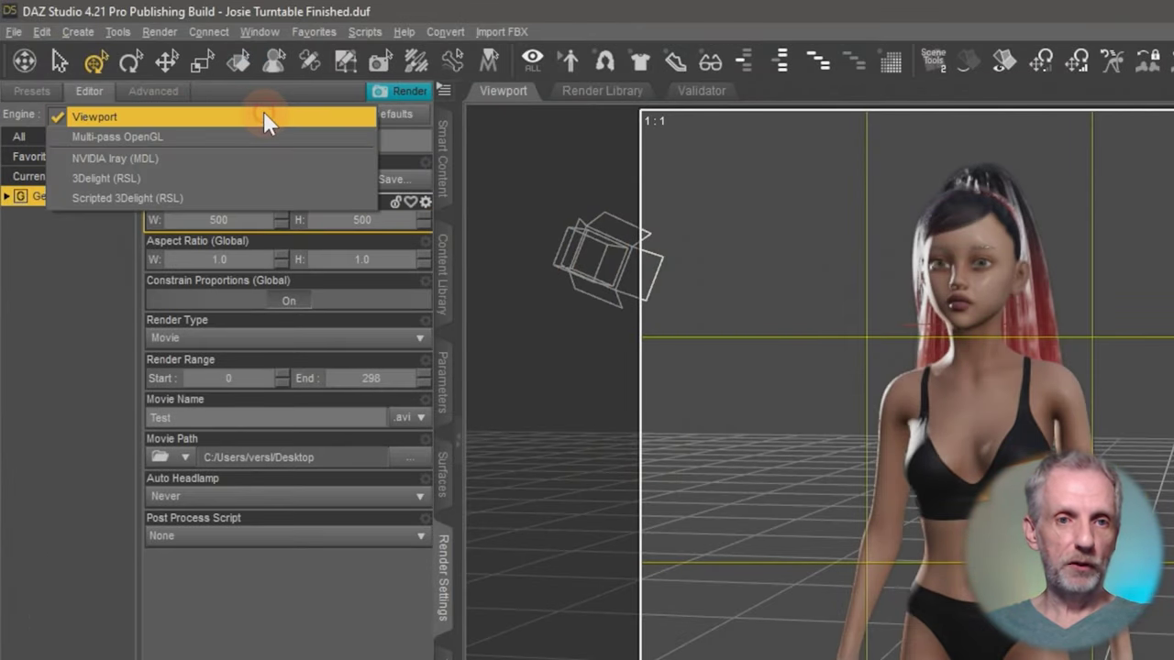
click(237, 159)
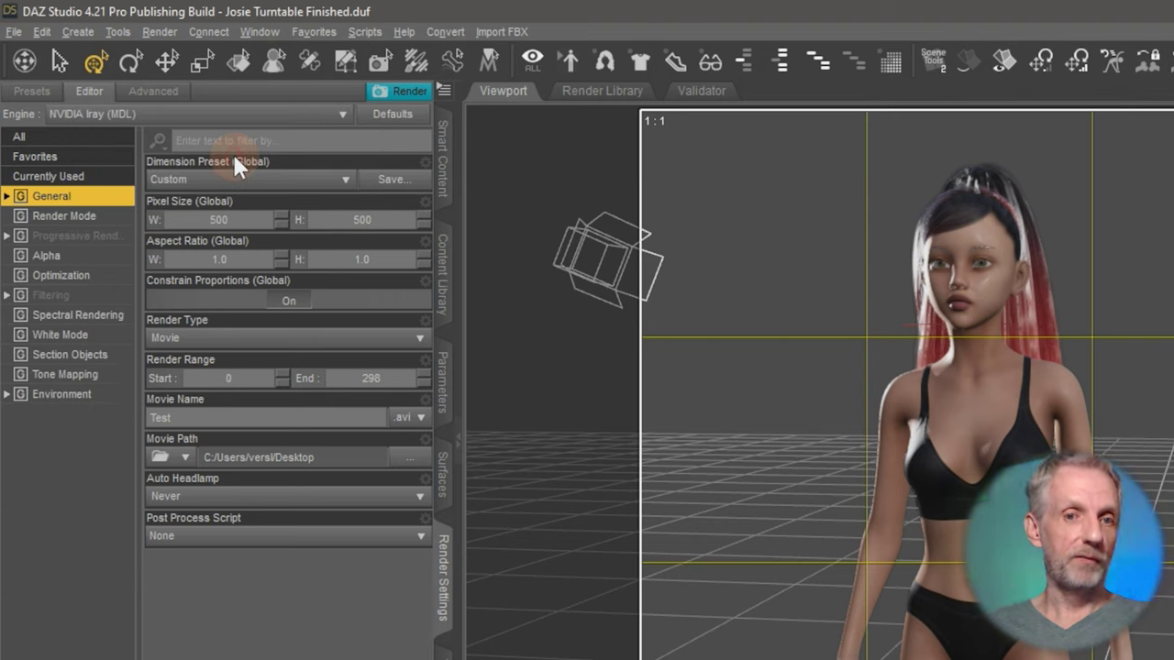
click(244, 219)
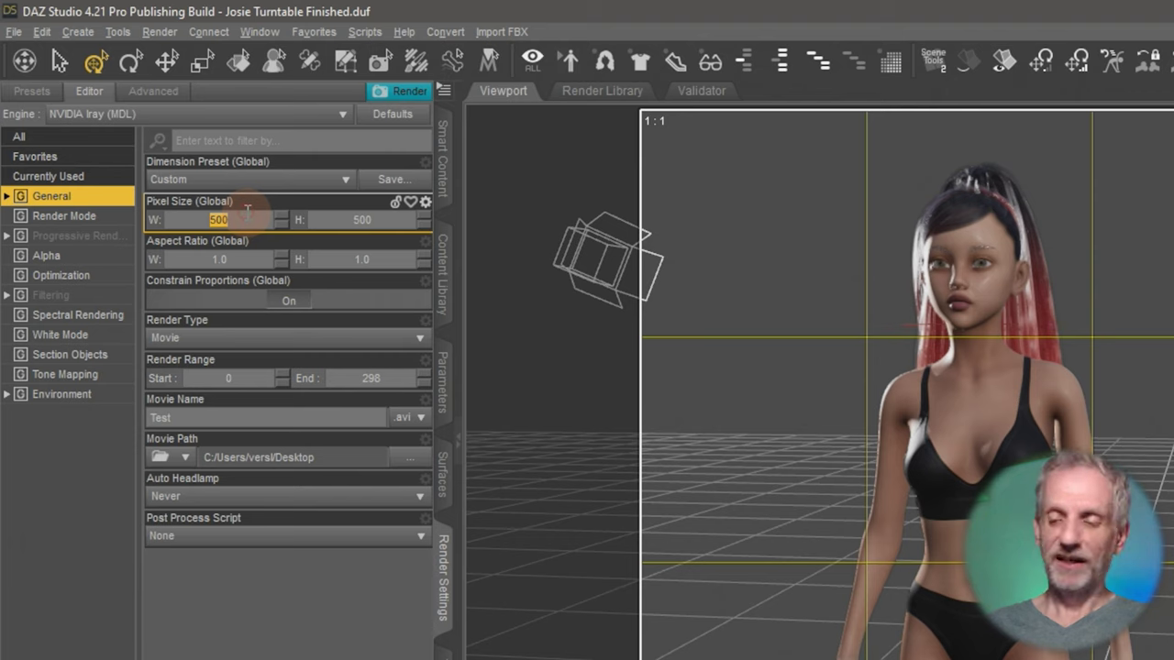
text(1200)
key(Tab)
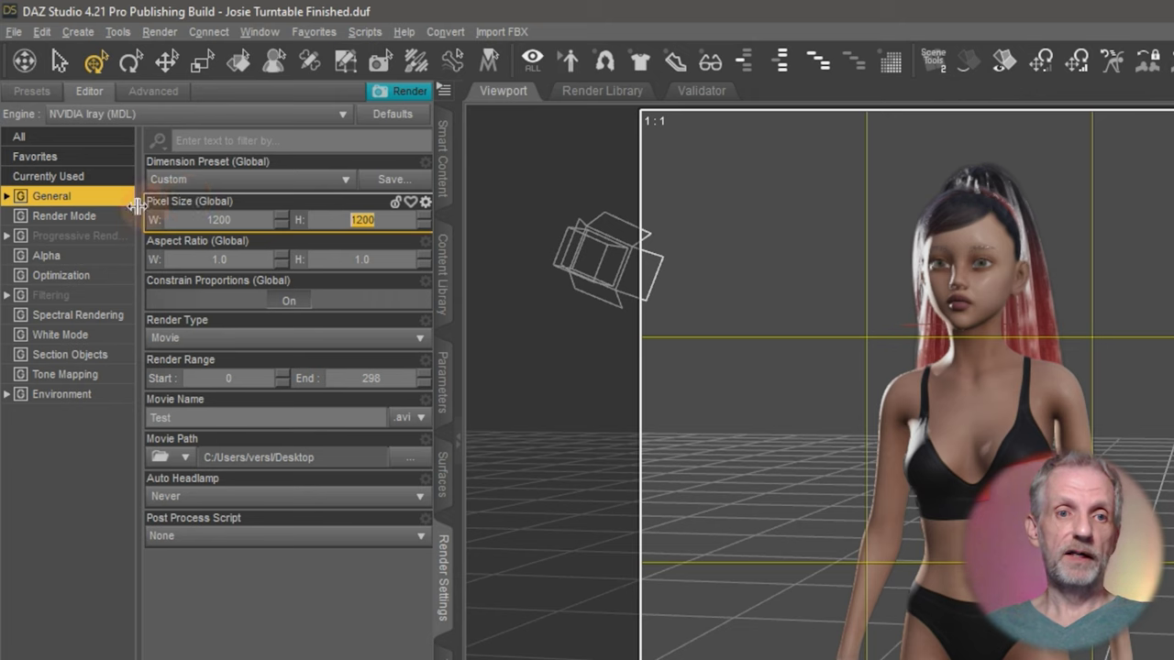
In the progressive rendering settings, set Max Samples to 50, then raise it to 100
click(106, 238)
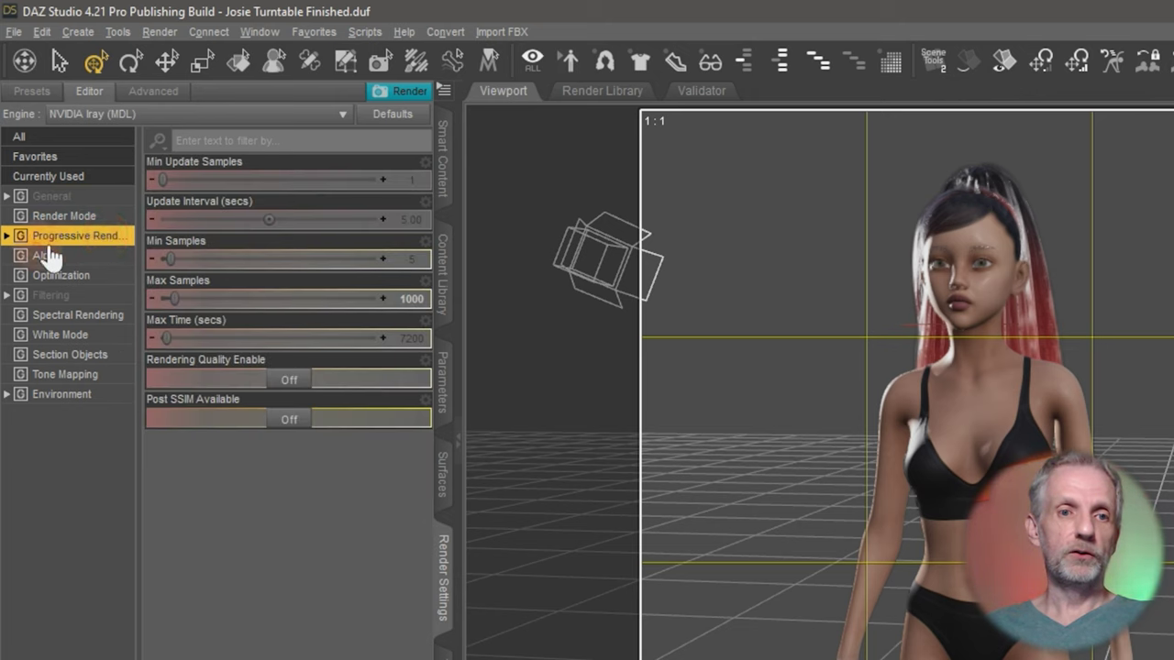
click(290, 382)
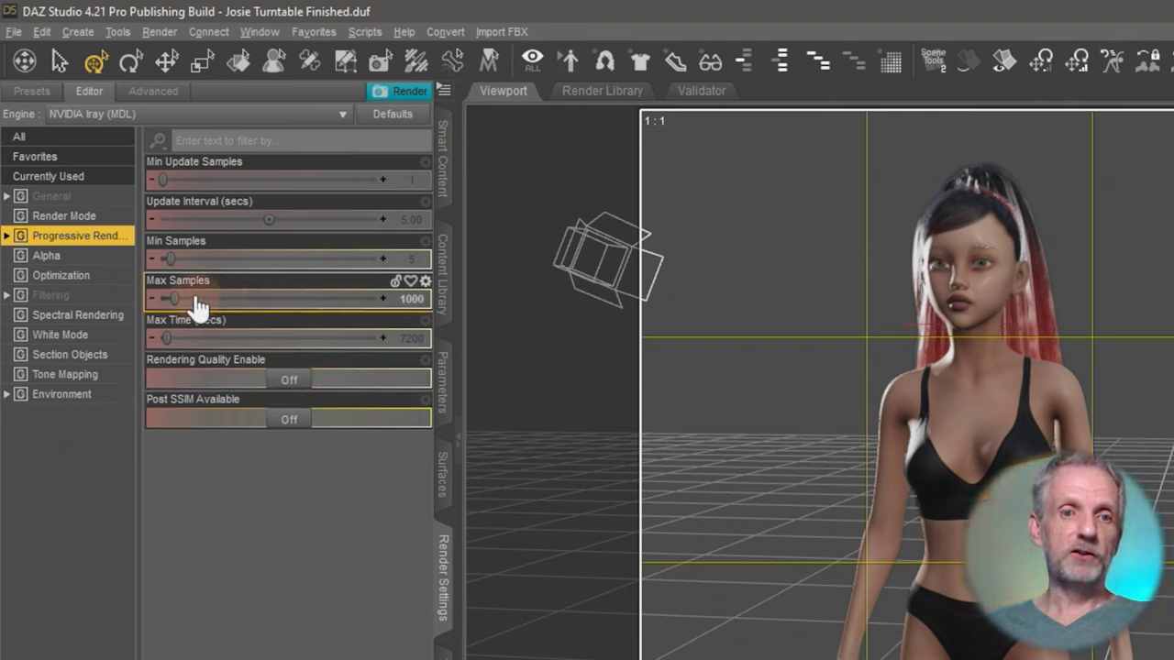
click(415, 299)
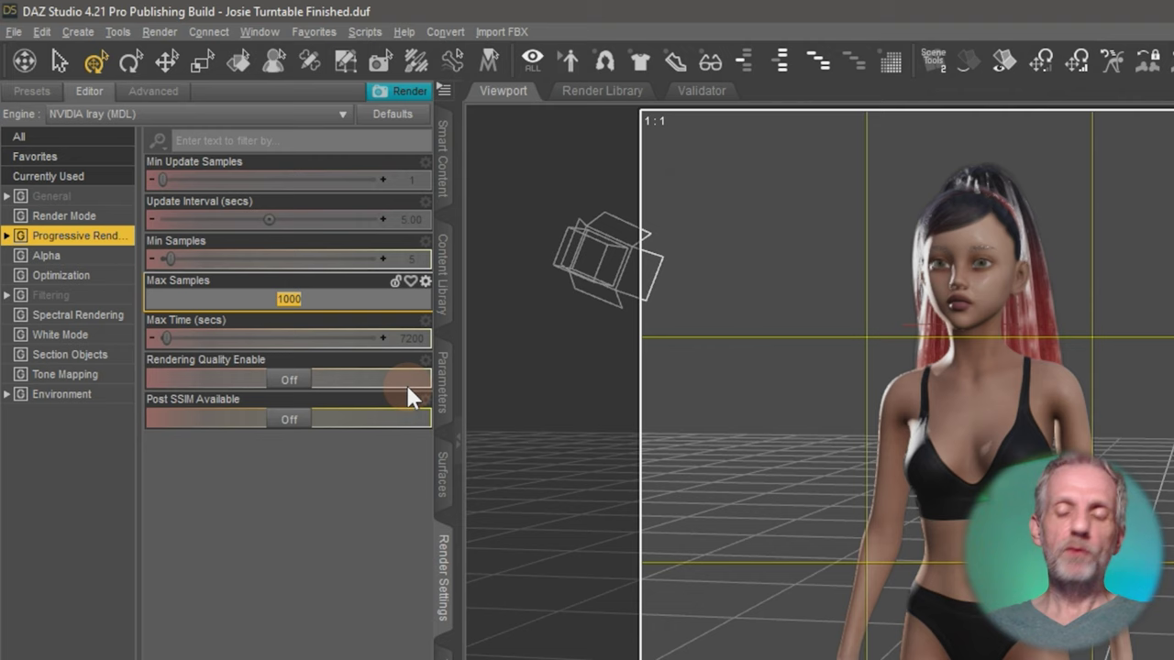
text(50)
key(Return)
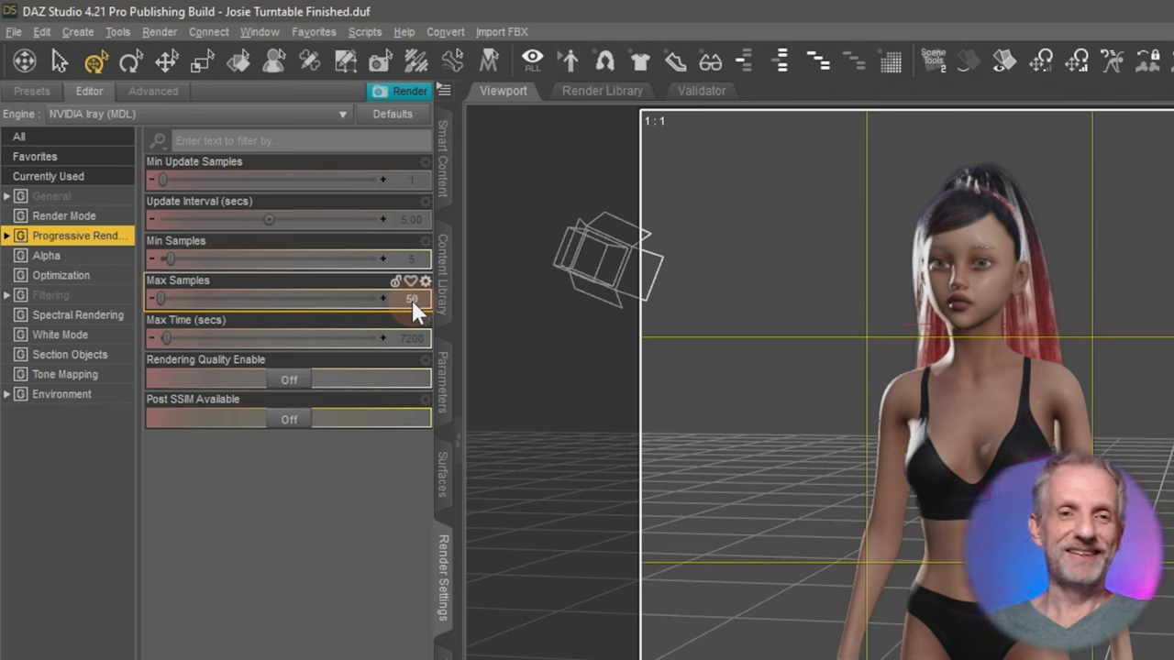
click(411, 300)
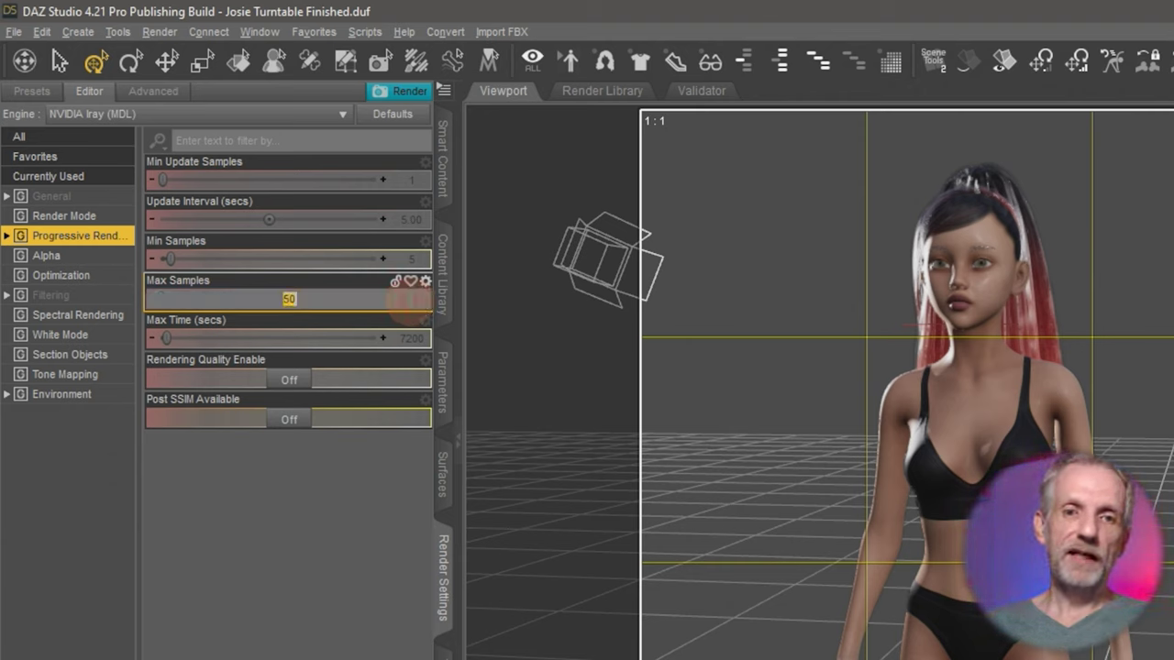
text(100)
key(Return)
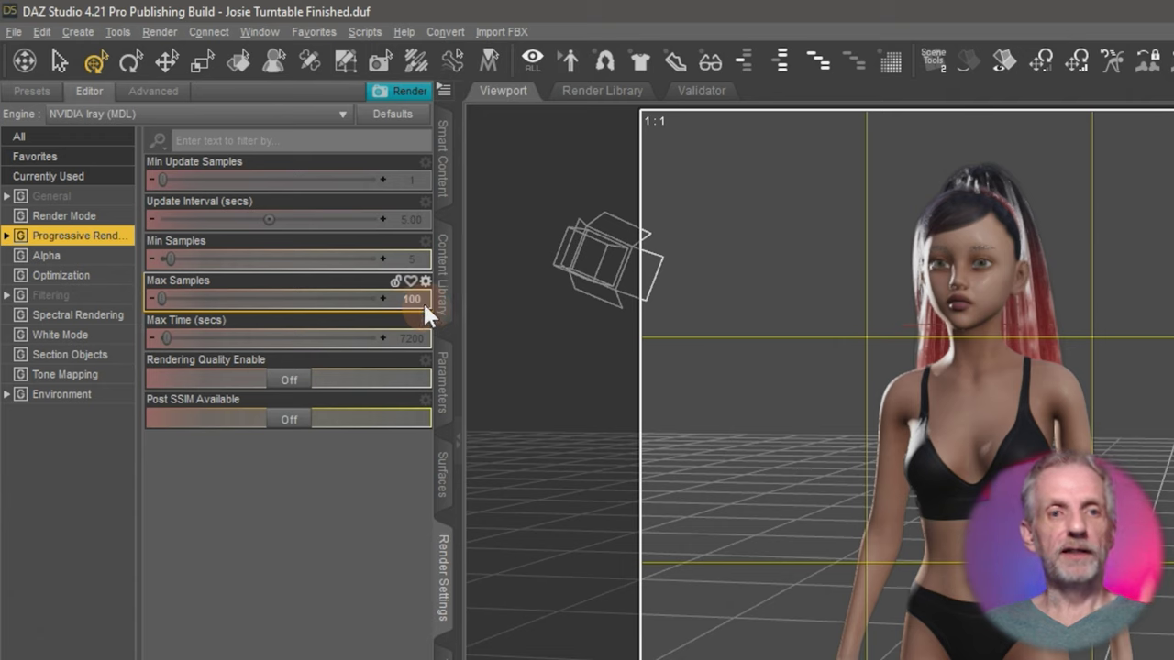
click(92, 300)
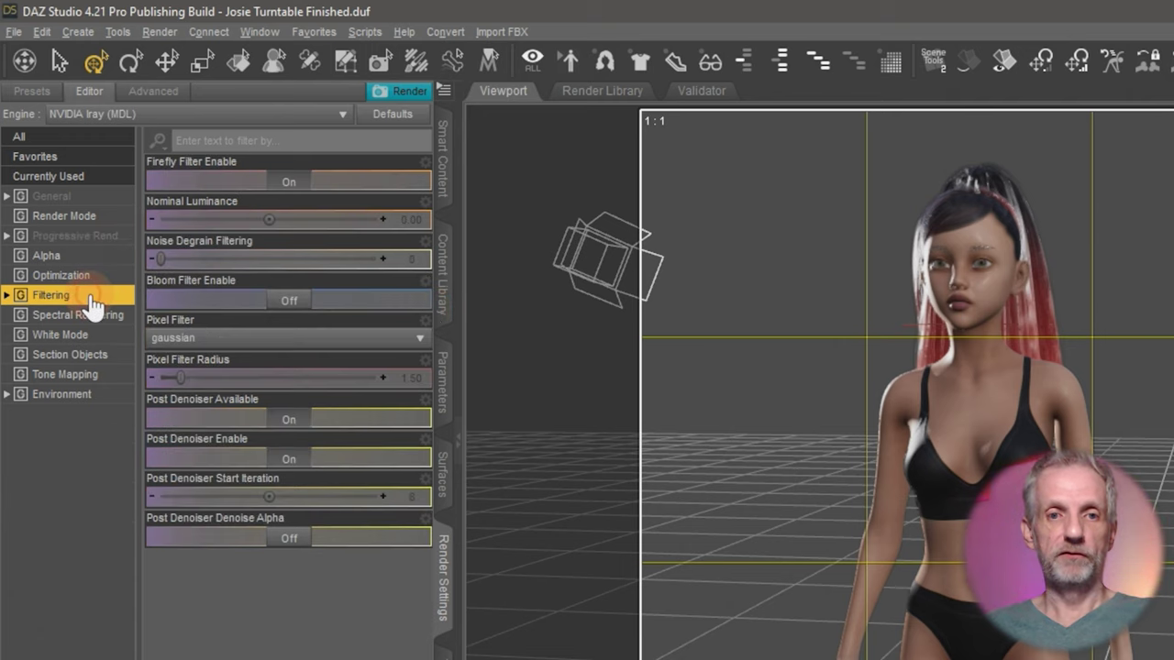
click(294, 420)
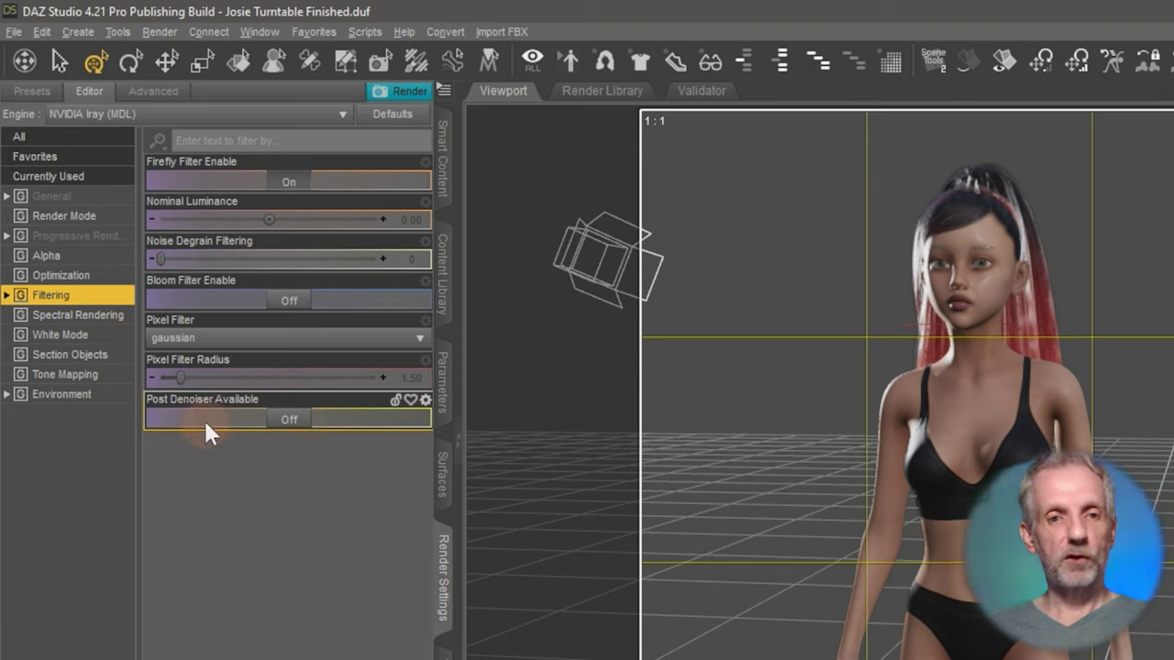
click(297, 420)
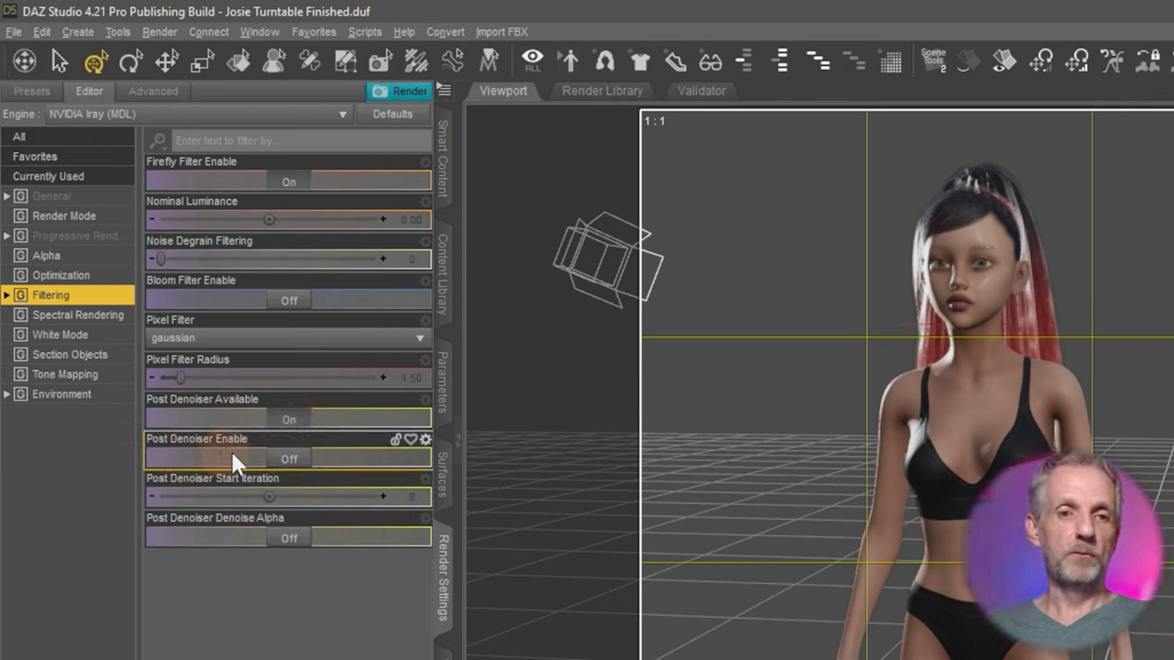
click(289, 458)
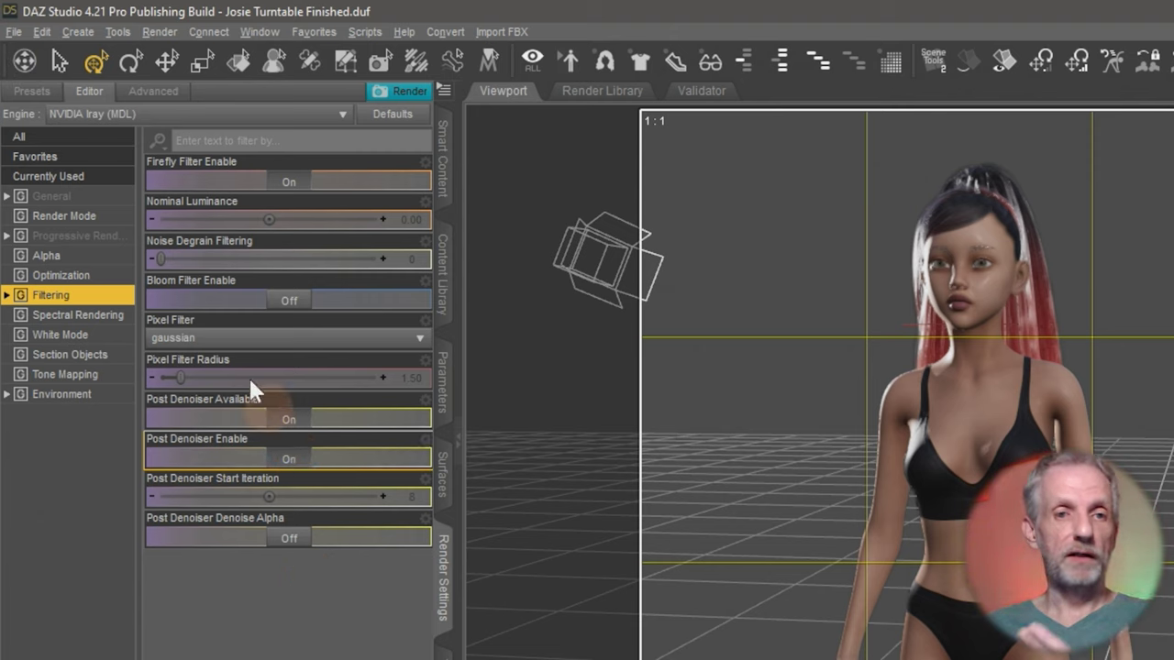
Set Render Type to Image Series, keep the .png format, and name the series base 'Josie v2-'
click(99, 197)
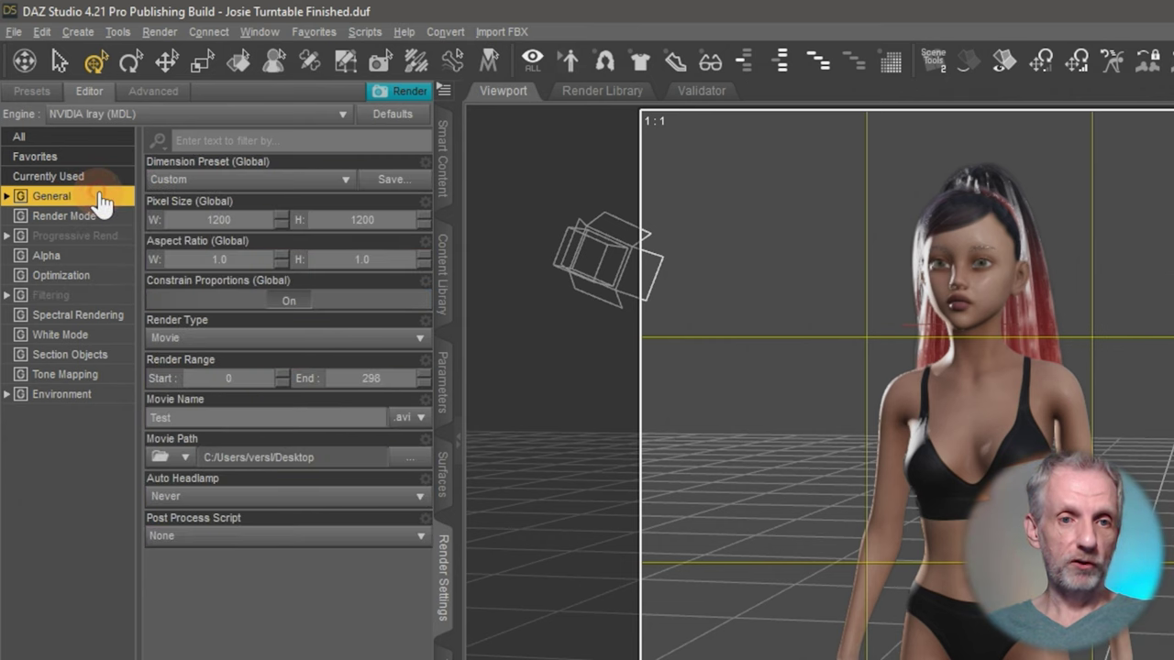
click(260, 340)
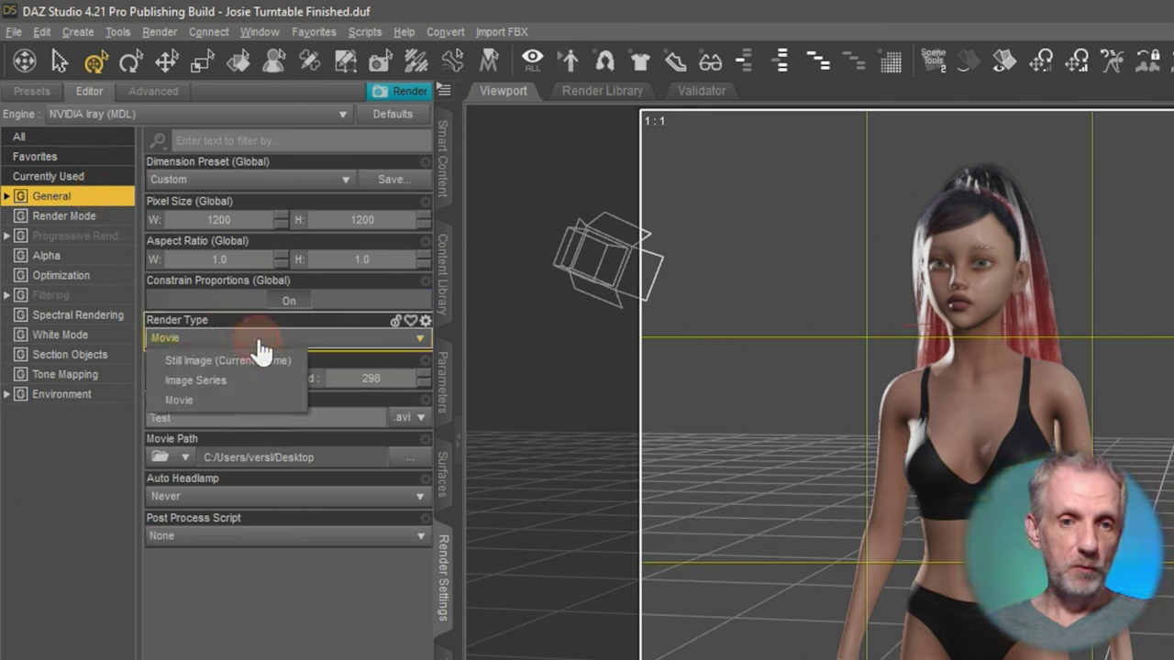
click(249, 379)
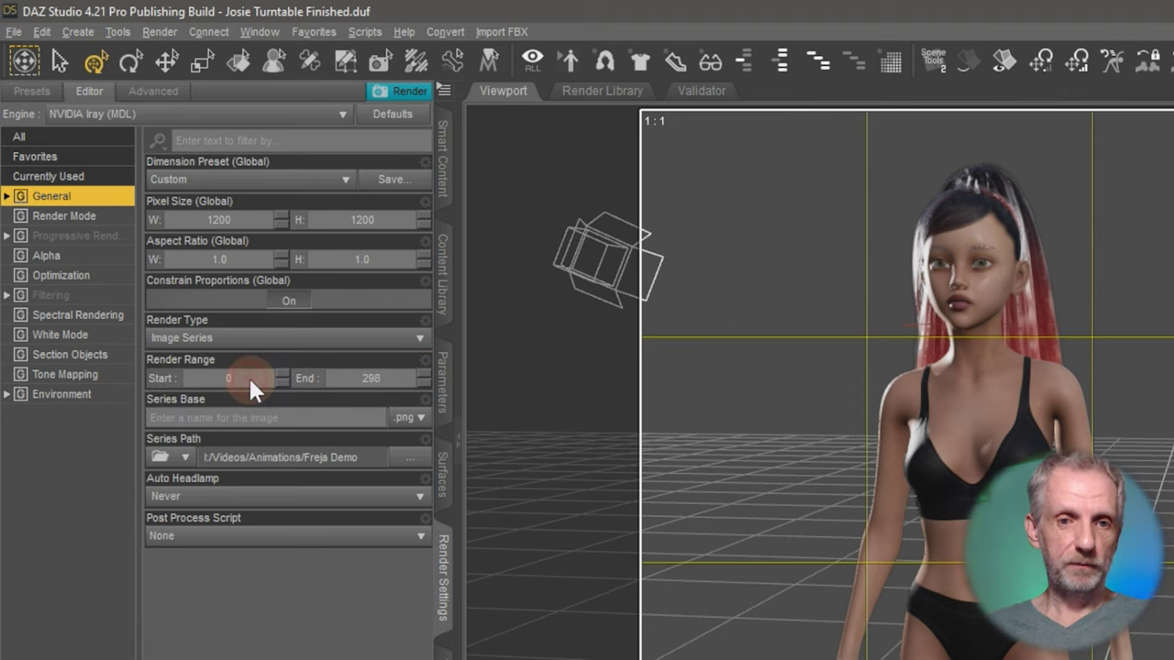
click(419, 417)
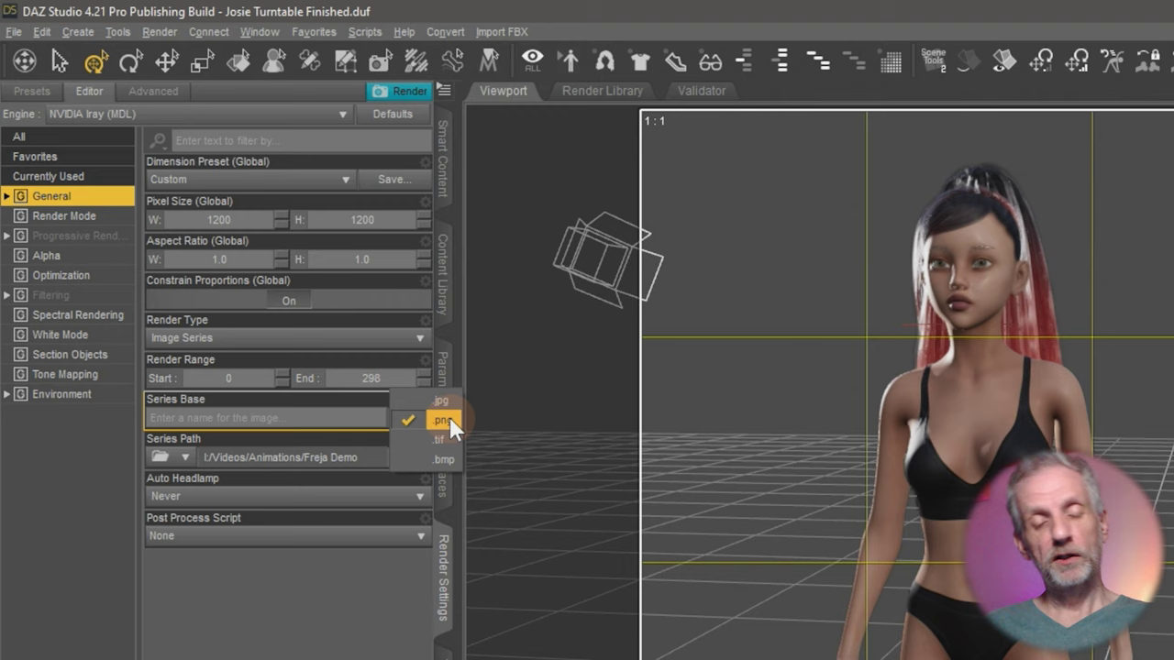
click(443, 421)
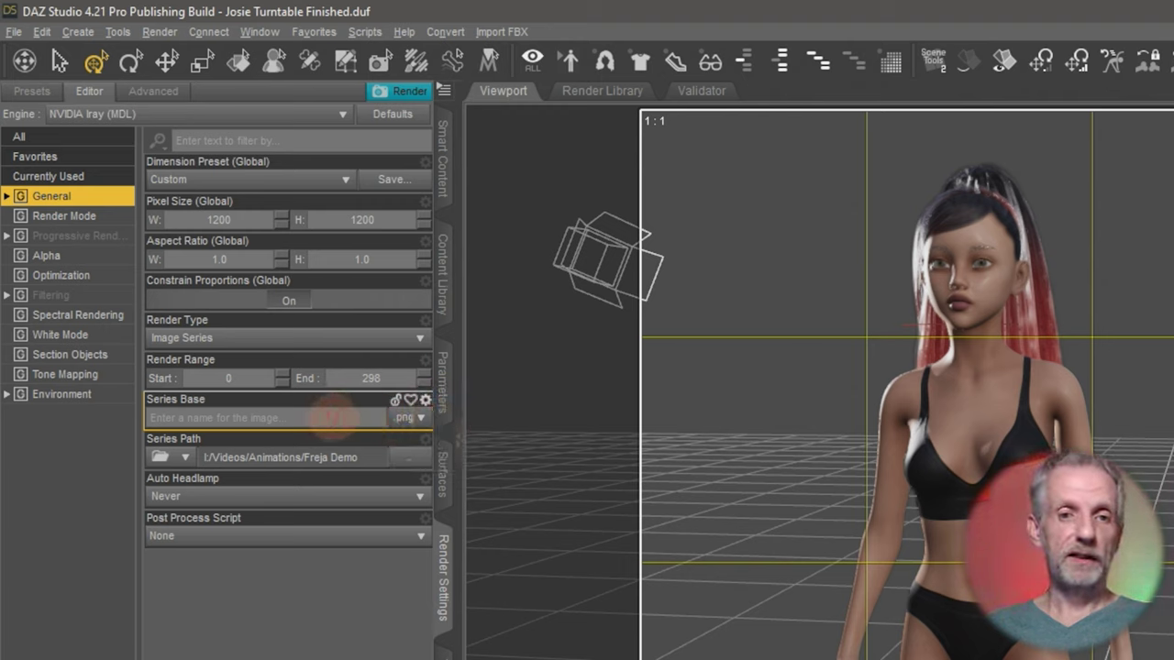
click(326, 417)
text(J)
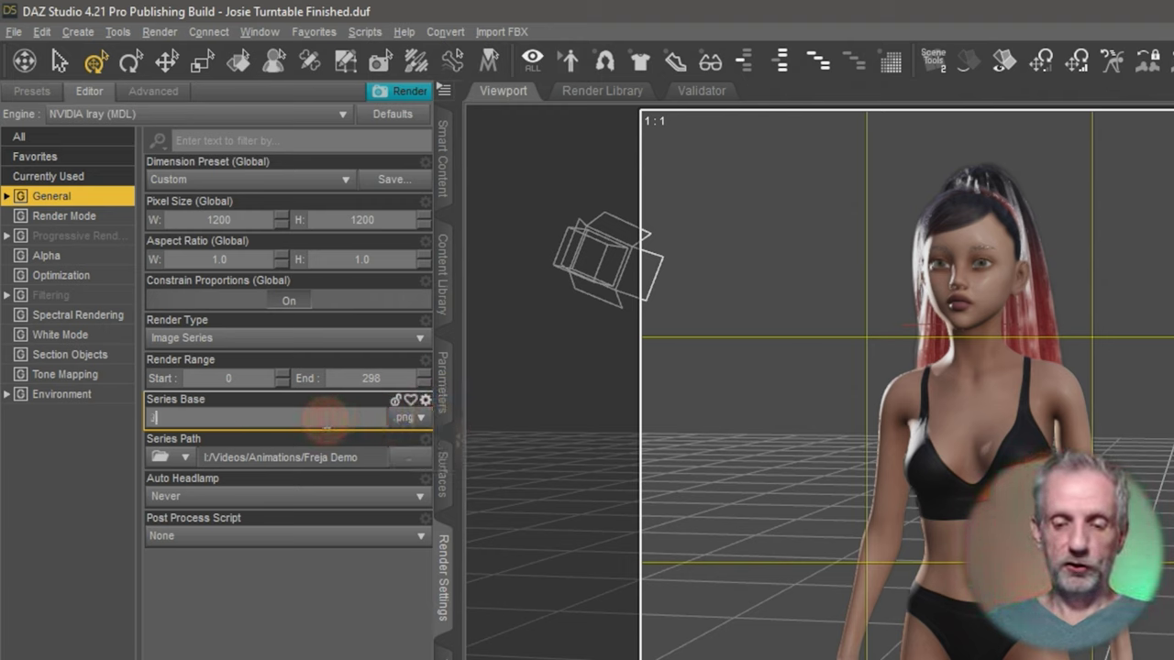
text(osie v2-)
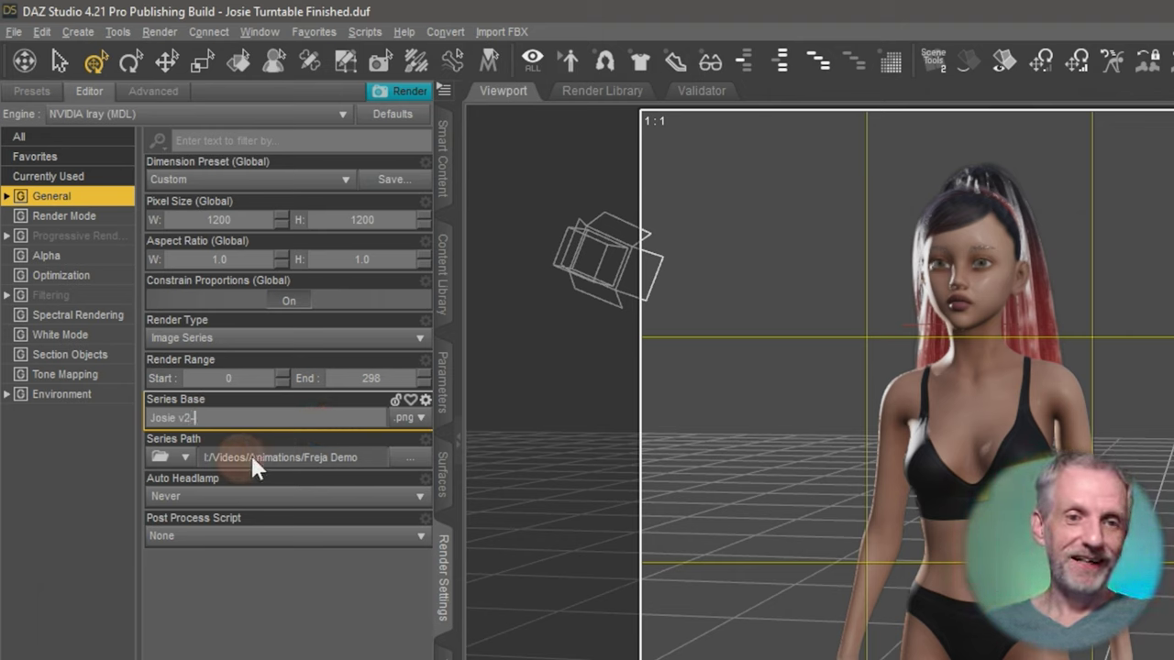
Create a 'Josie Demo' folder on the Desktop and select it as the Series Path
click(413, 456)
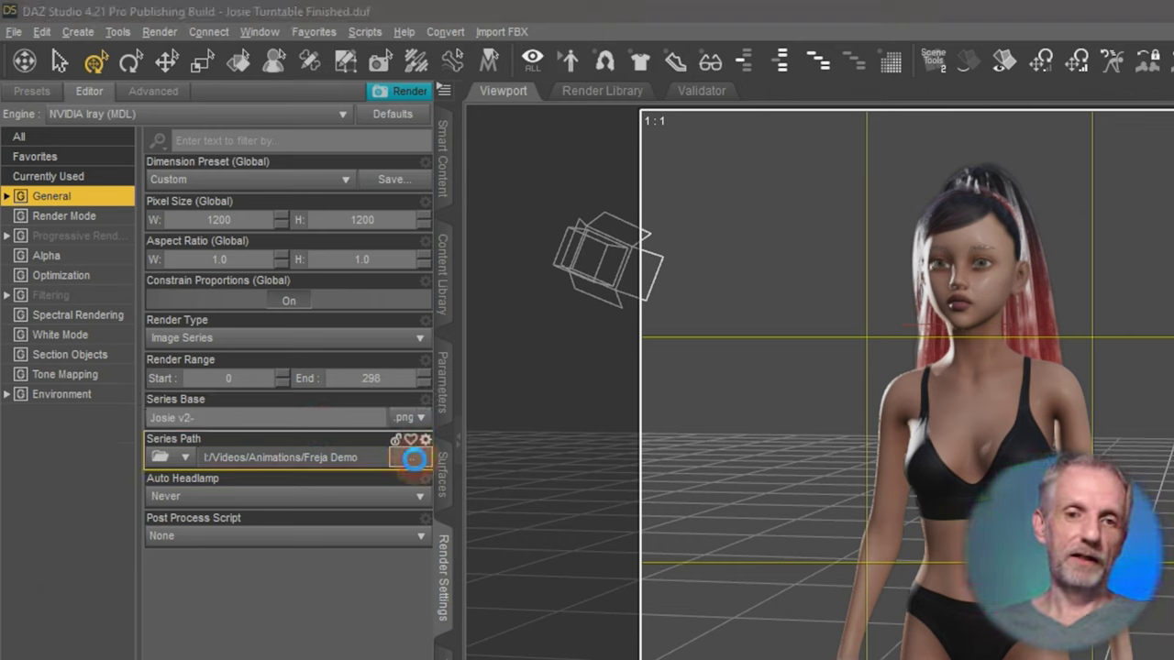
scroll(851, 419, up, 1)
click(851, 419)
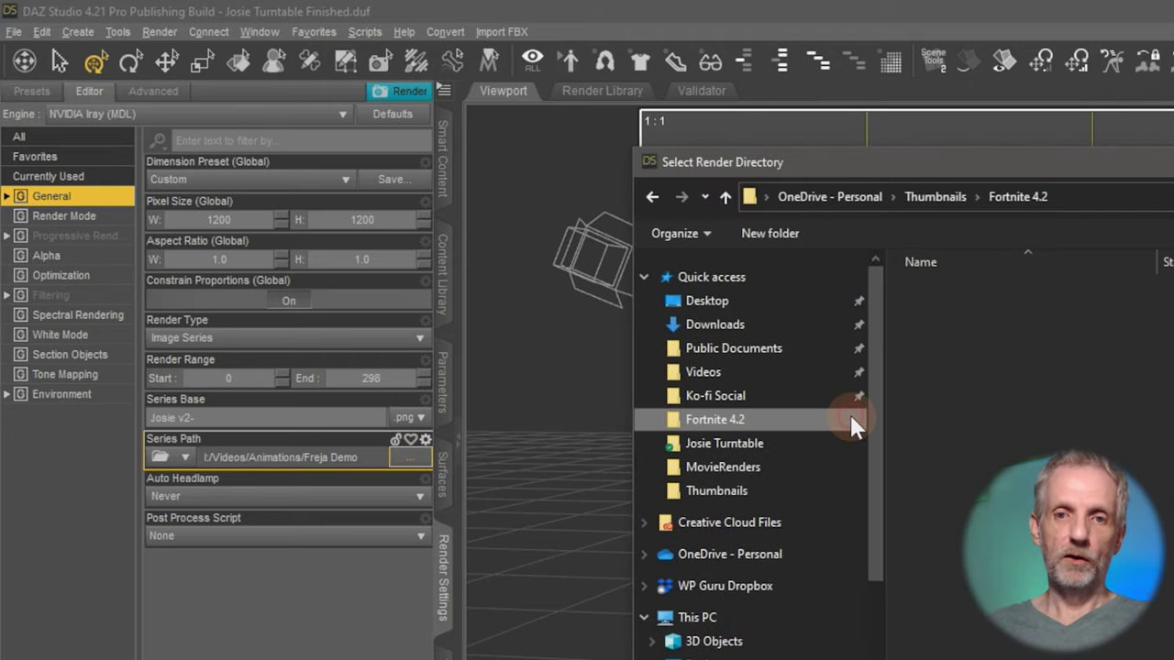
click(739, 303)
drag(957, 173, 461, 62)
key(ctrl+shift+n)
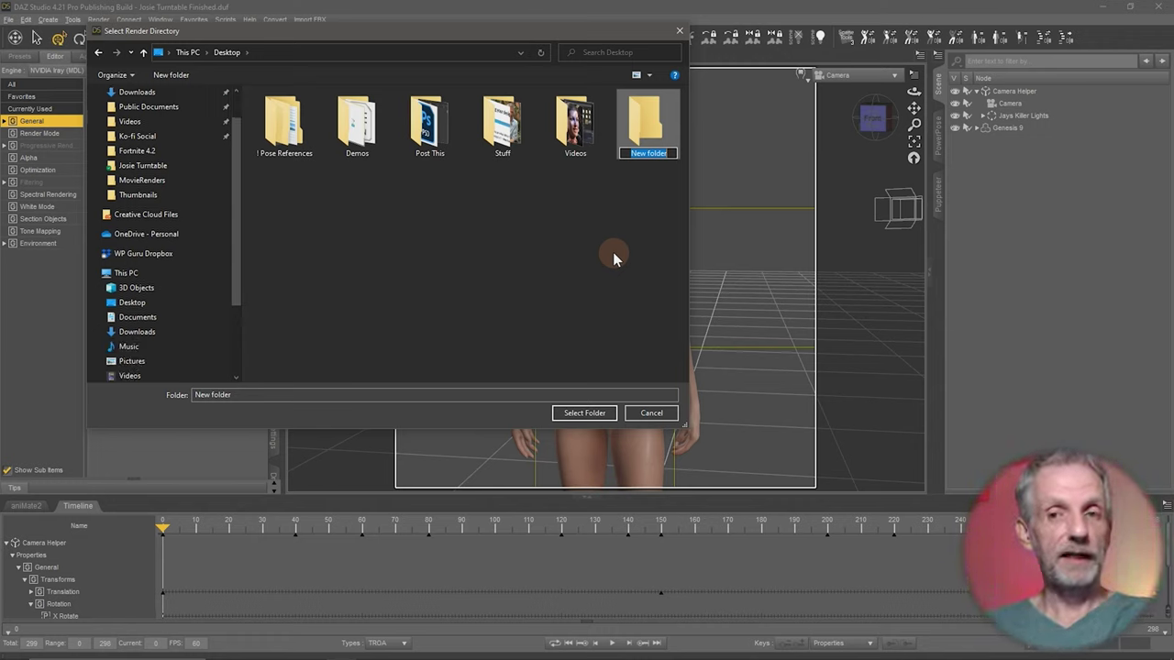
text(Josie Demo)
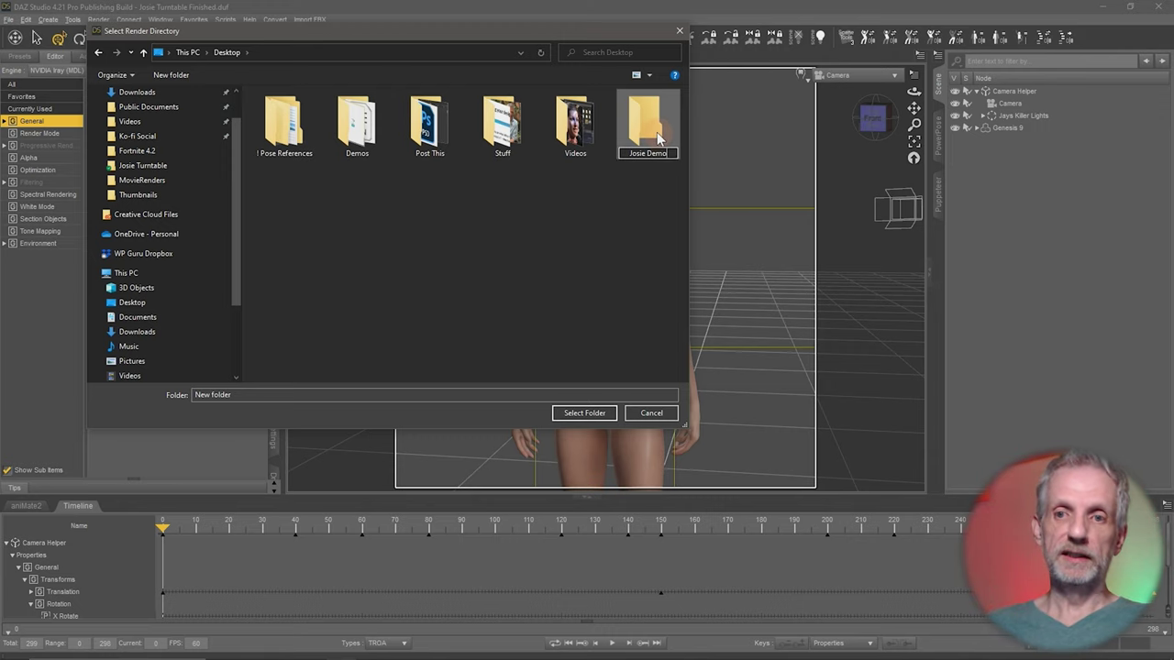
key(Return)
double_click(656, 132)
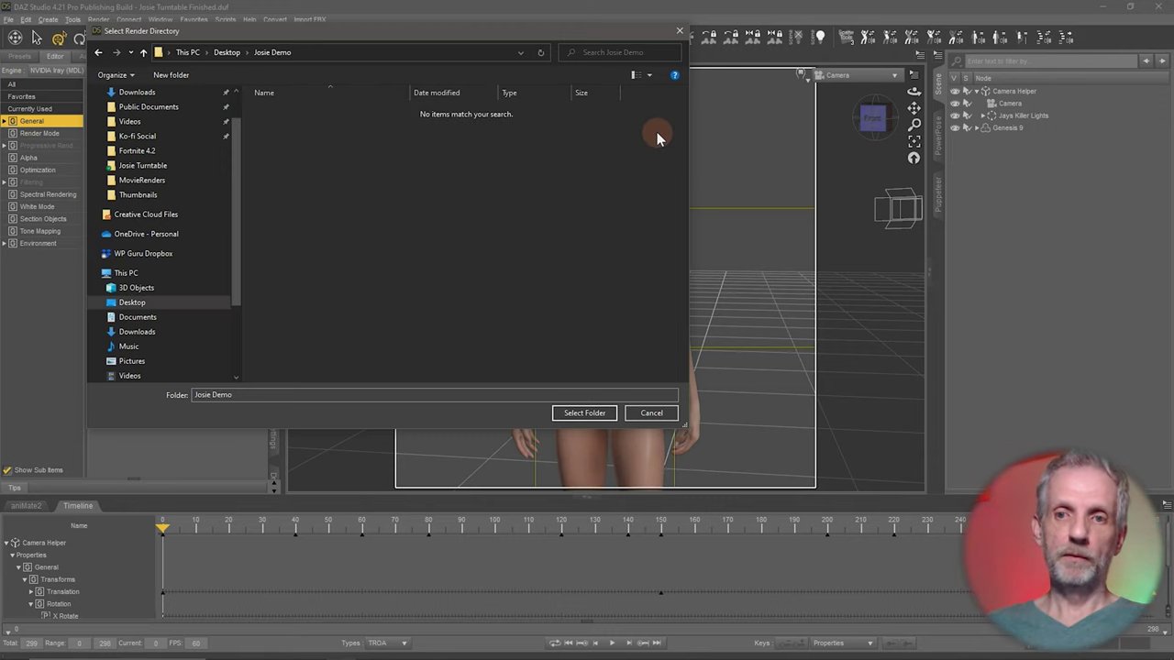
click(590, 418)
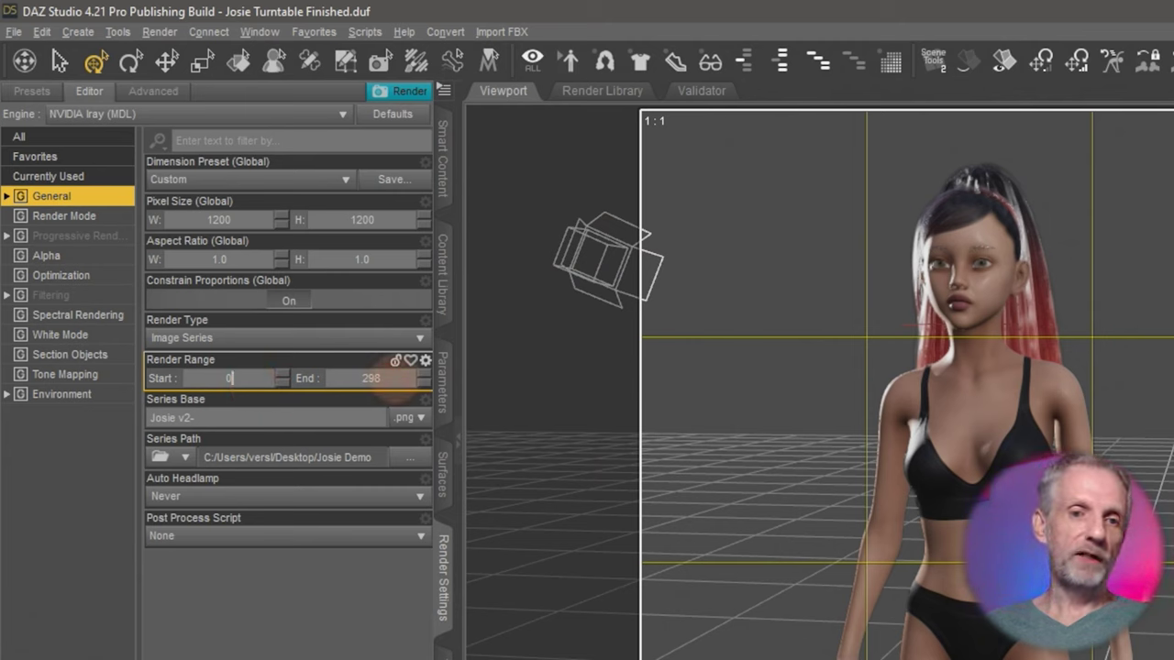
click(339, 378)
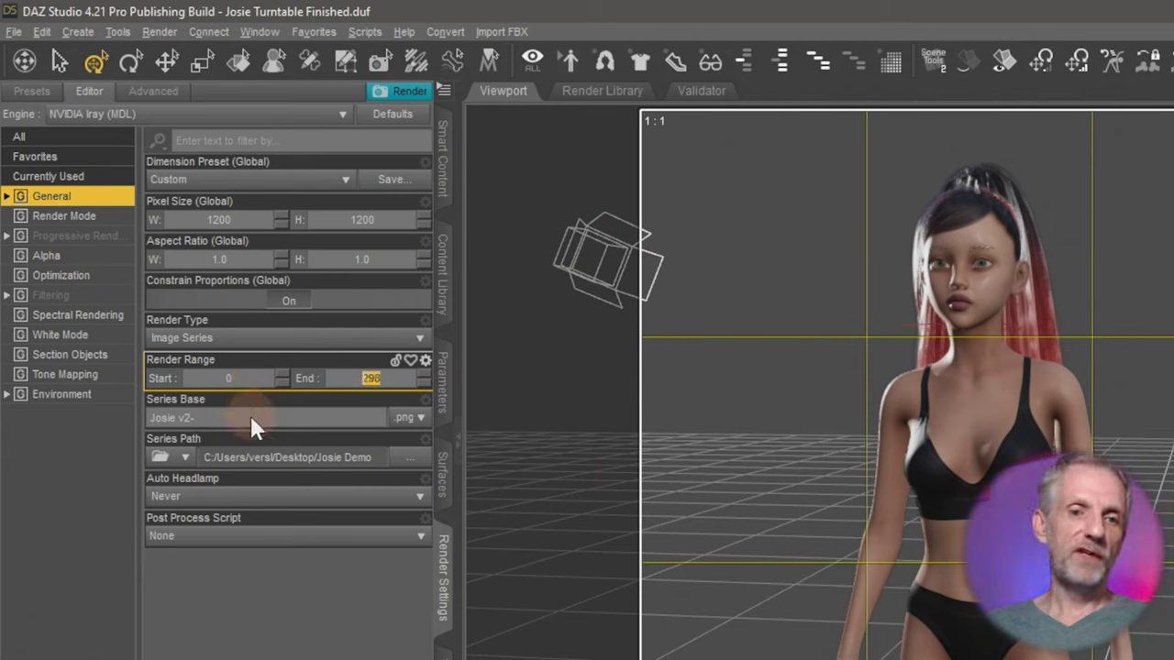
Change the Render Range end frame to 100
text(50)
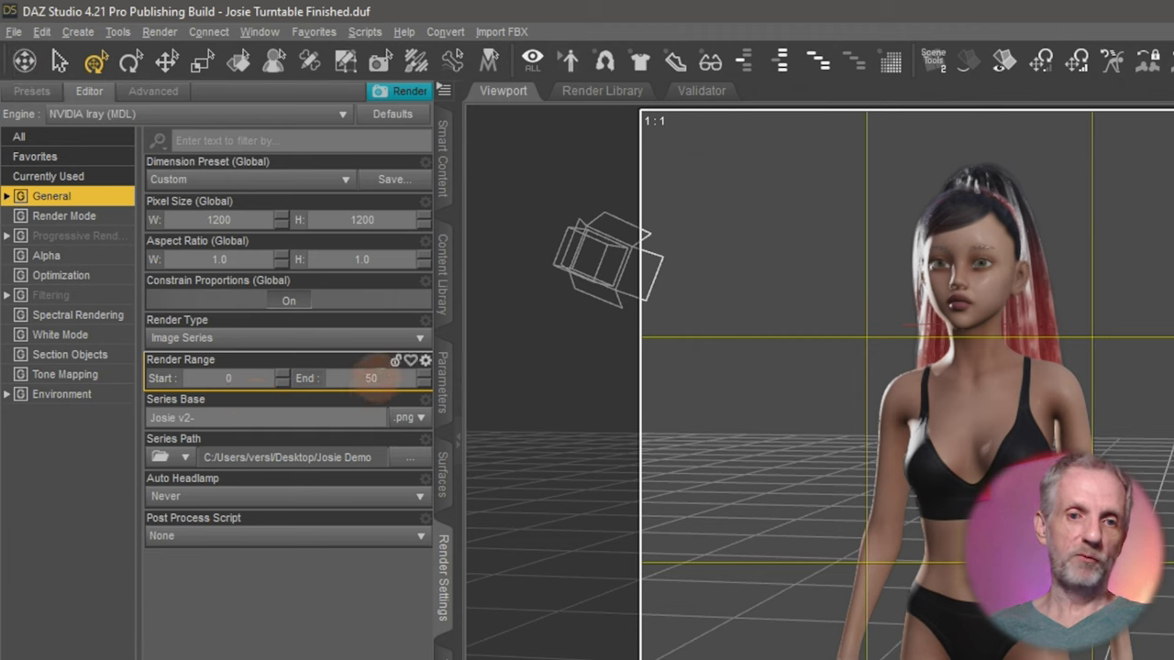
text(100)
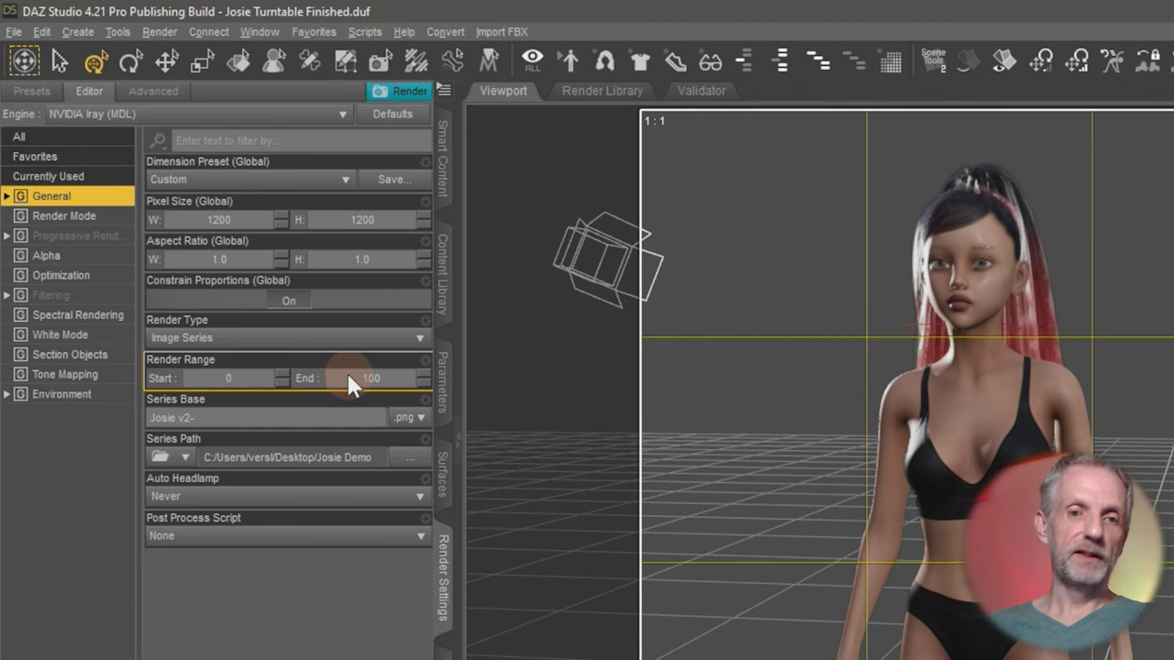
key(Return)
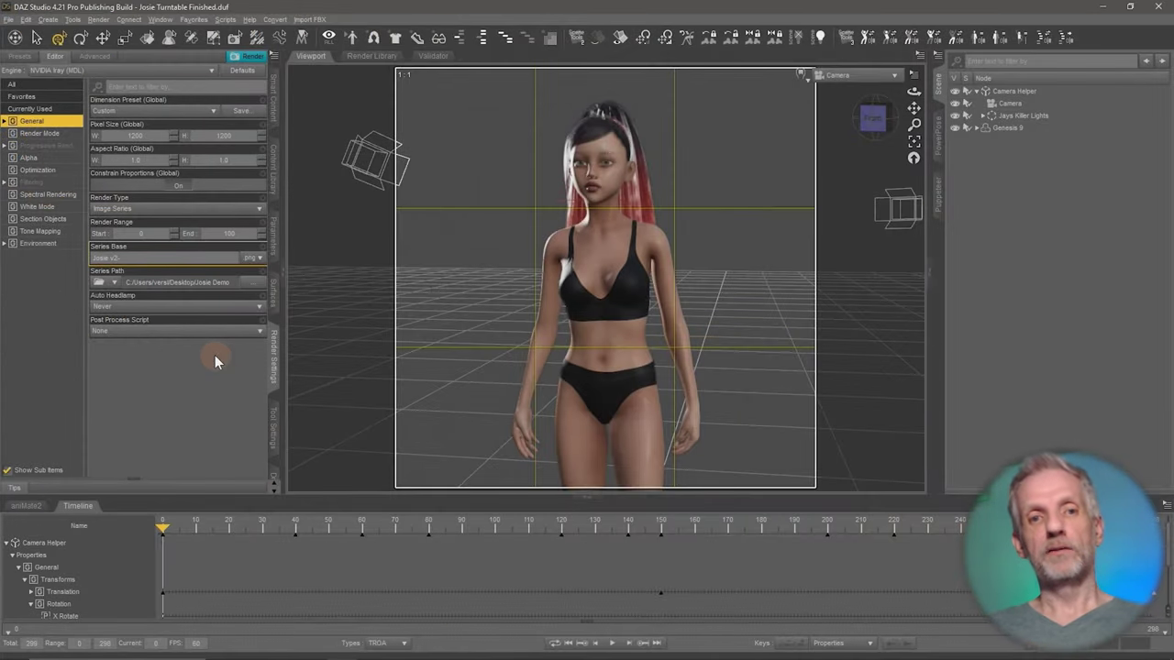
Start rendering the image series, then minimize DAZ Studio to reveal the desktop
click(248, 59)
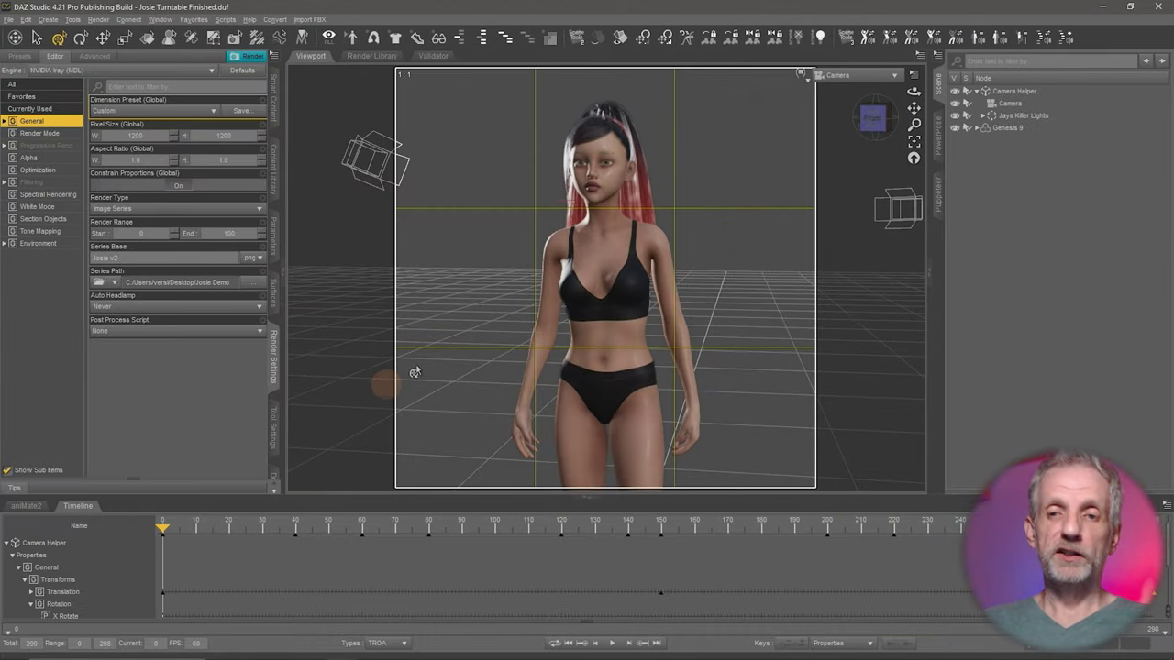
click(1105, 6)
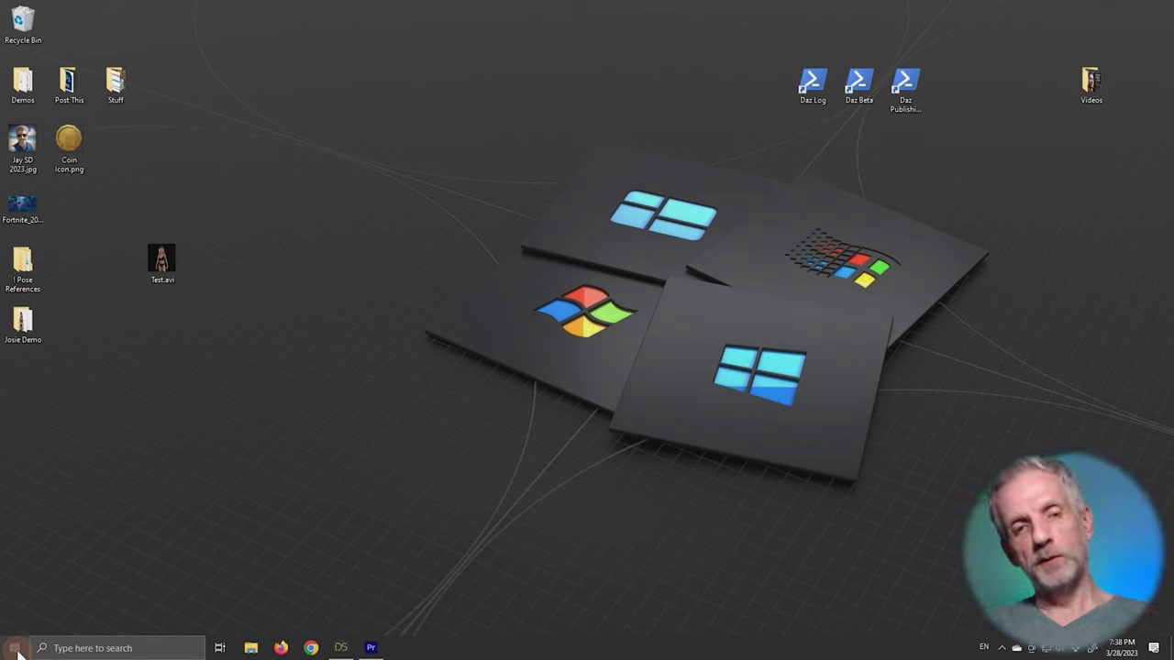
Launch Adobe Photoshop from the Start menu
click(16, 649)
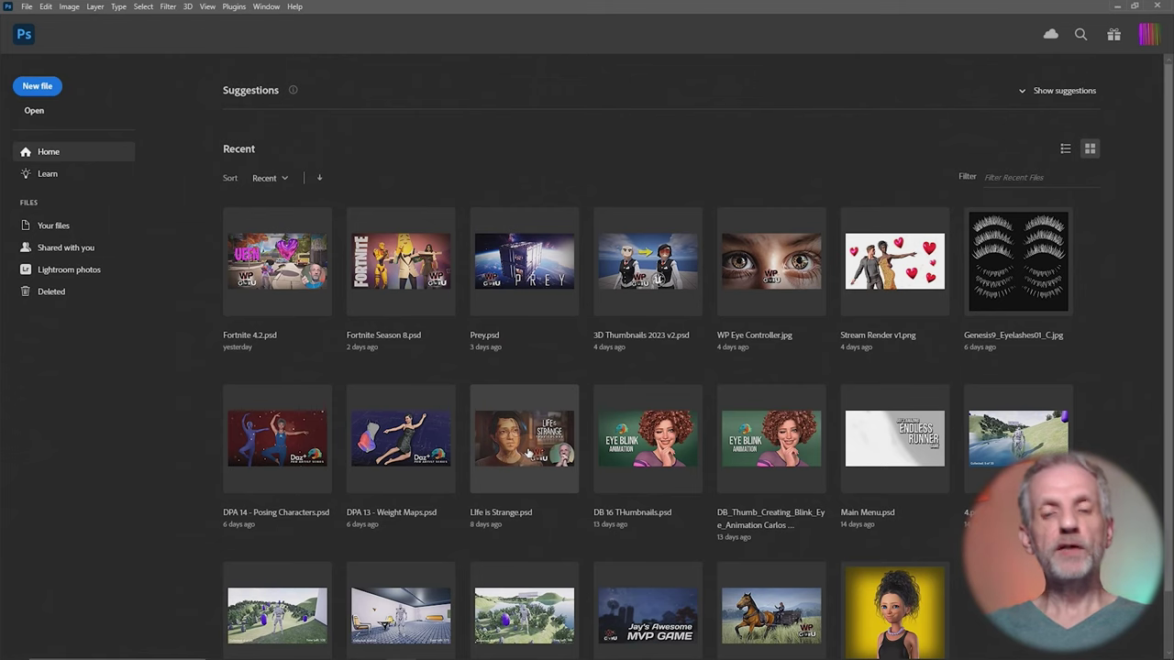
Open Josie v1-000.png from the Josie Turntable folder as an image sequence at 30 fps
click(28, 9)
click(51, 33)
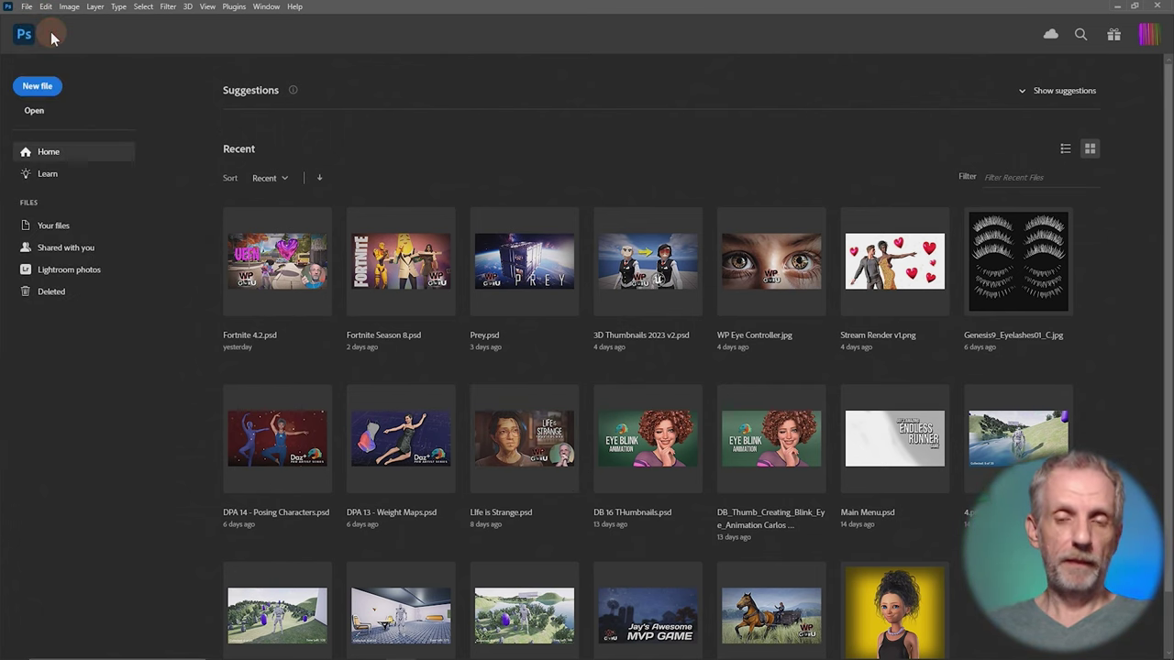
click(61, 272)
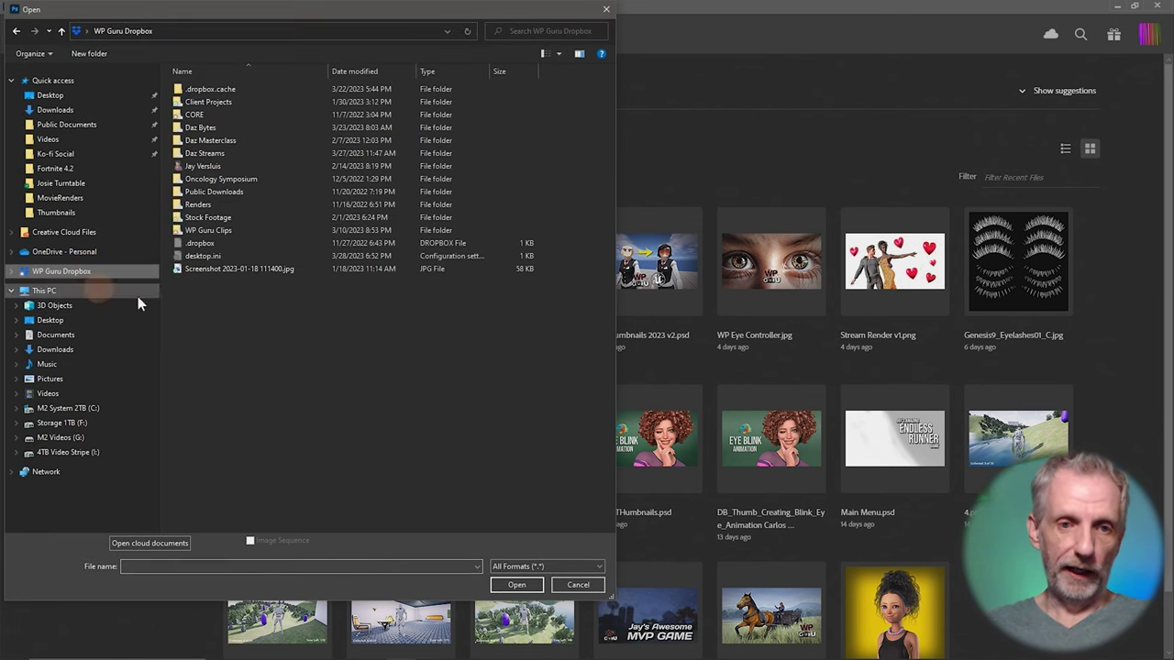
click(244, 165)
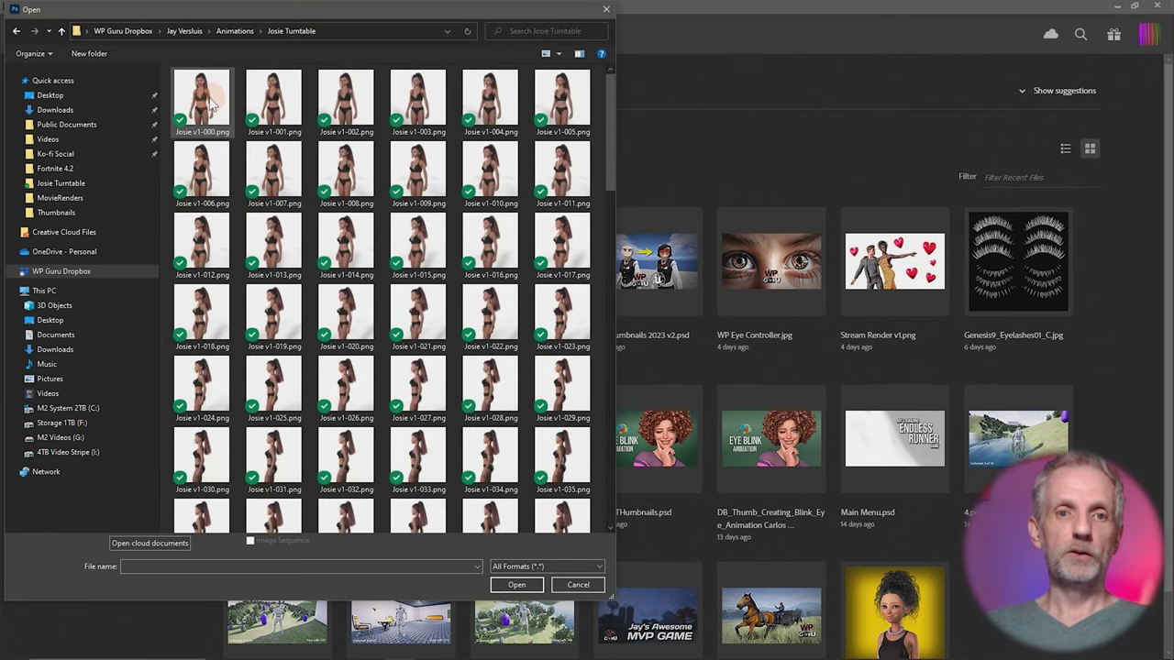
click(207, 102)
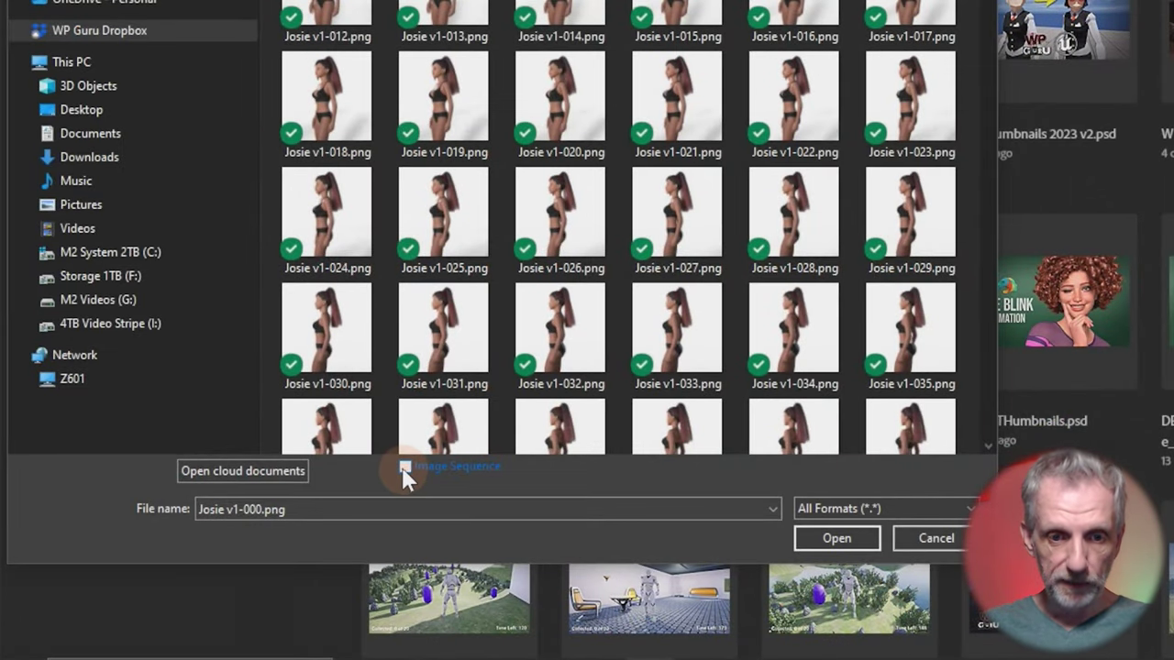
click(404, 467)
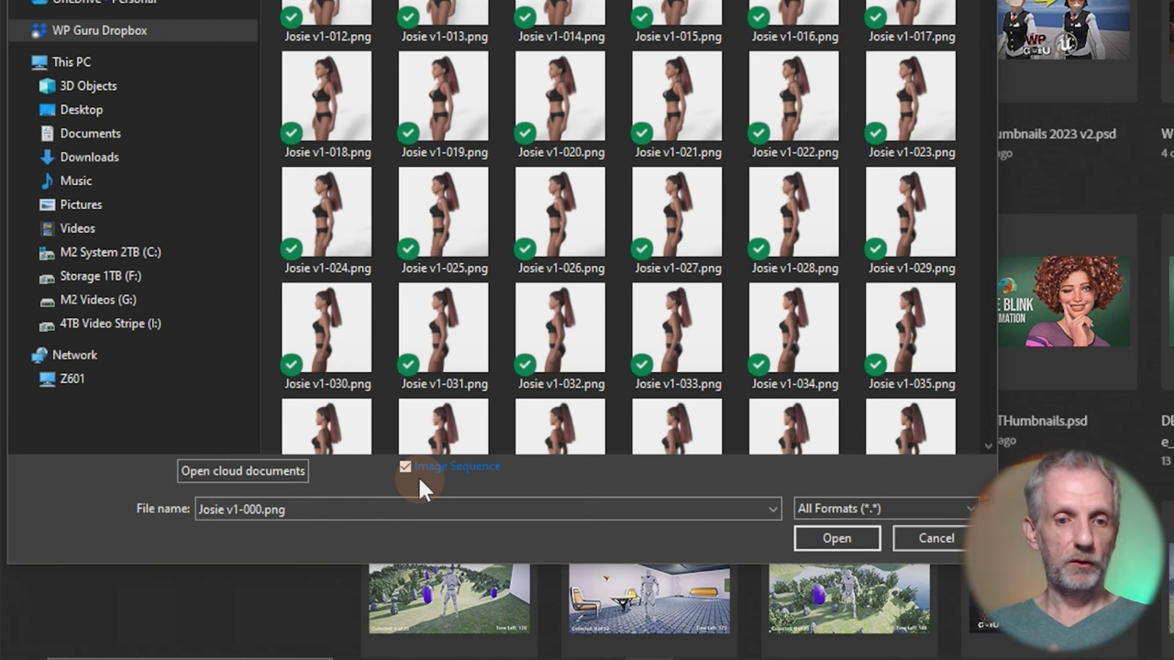
click(837, 538)
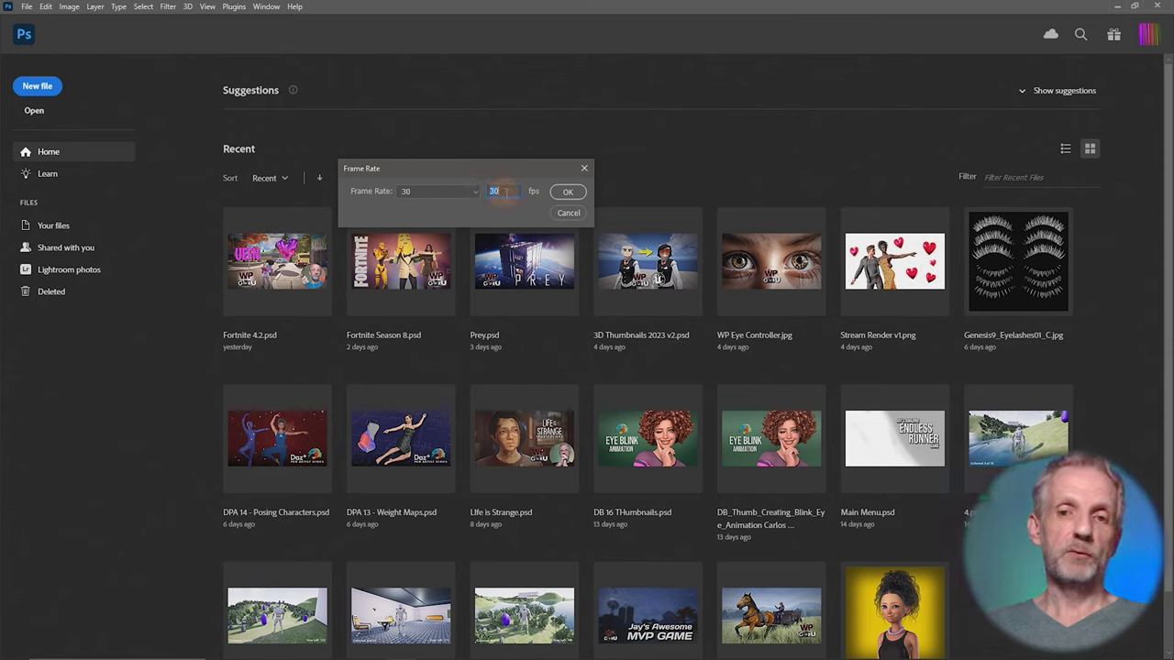
click(571, 193)
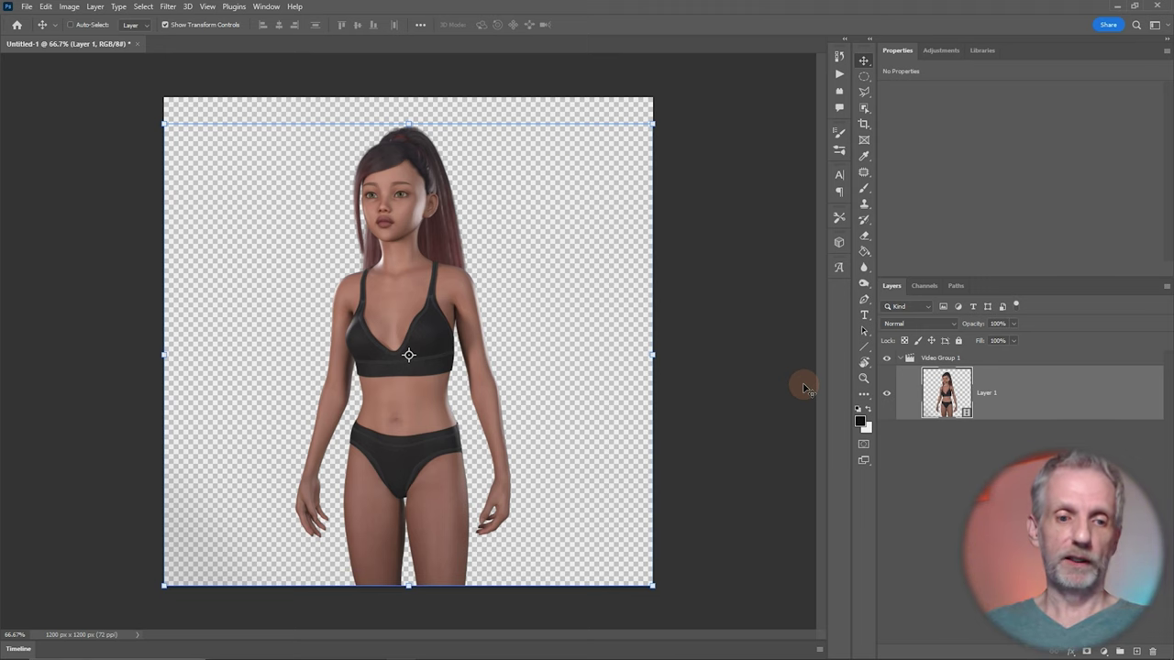
Show the sequence as a video timeline, scrub through the spin, and enlarge the Layers panel
click(18, 651)
click(25, 653)
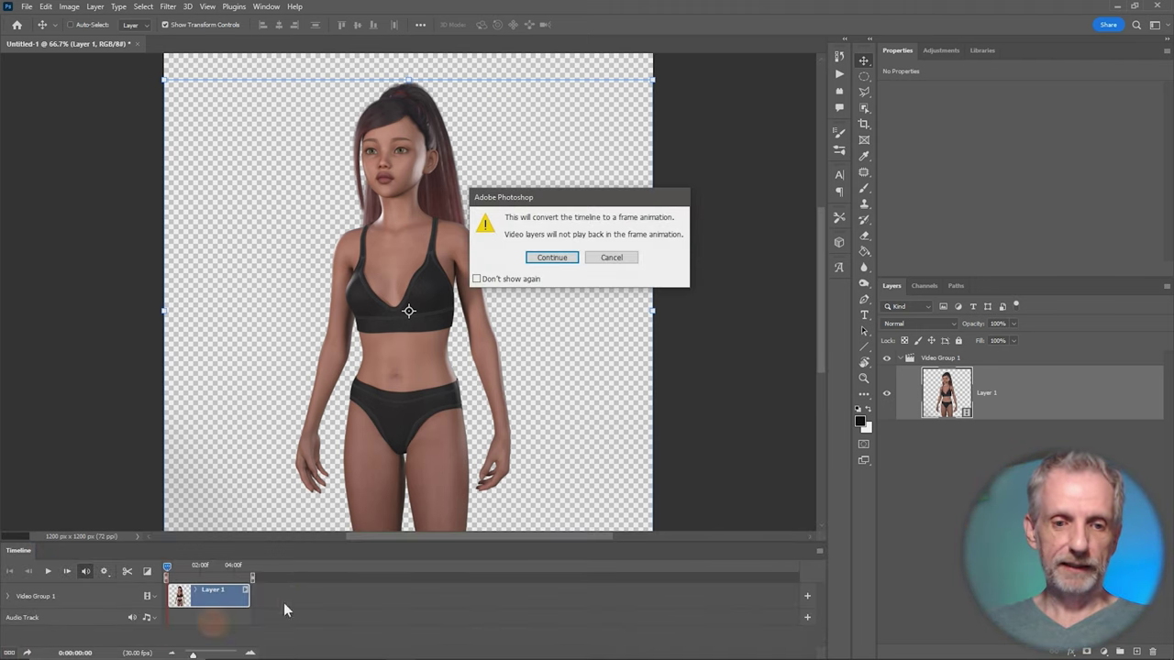
click(609, 258)
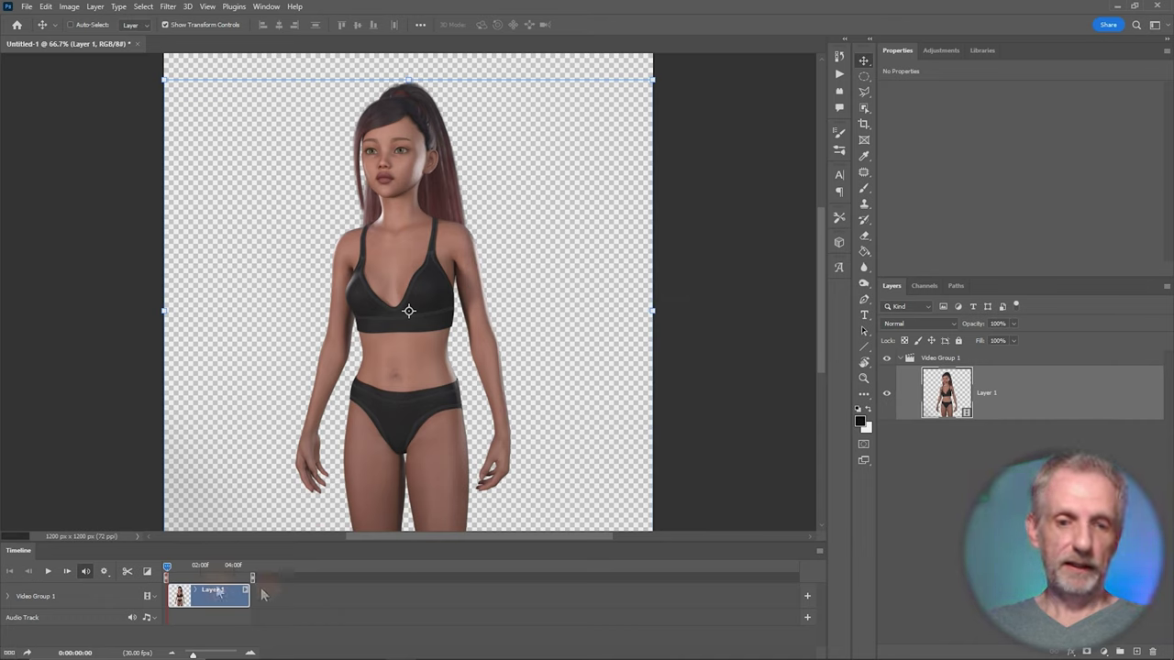
mouse_move(168, 564)
mouse_down()
mouse_move(250, 573)
mouse_move(149, 574)
mouse_up()
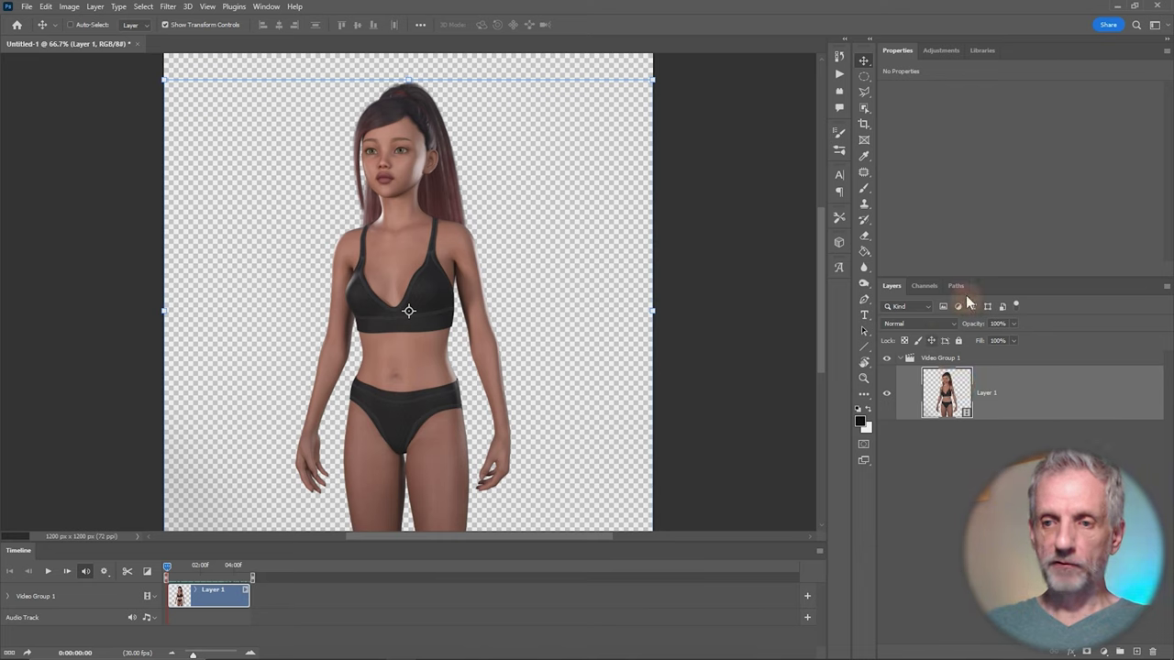
drag(1002, 278, 985, 192)
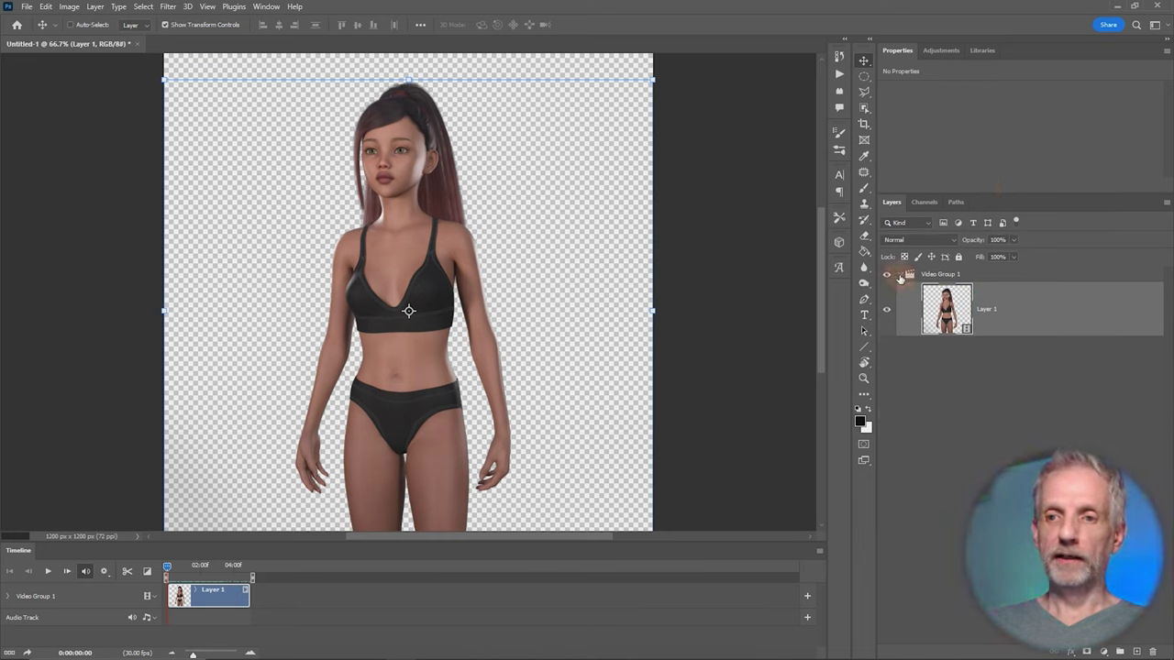
Add a dark red Solid Color fill layer beneath Video Group 1, then play the animation
click(901, 277)
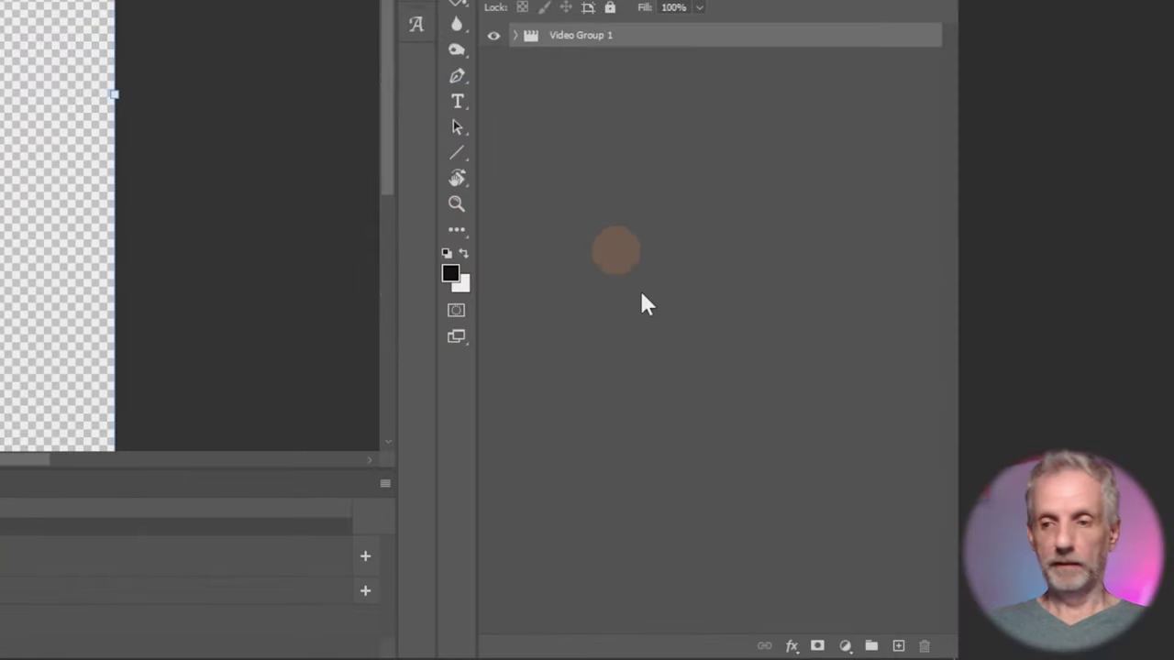
click(848, 646)
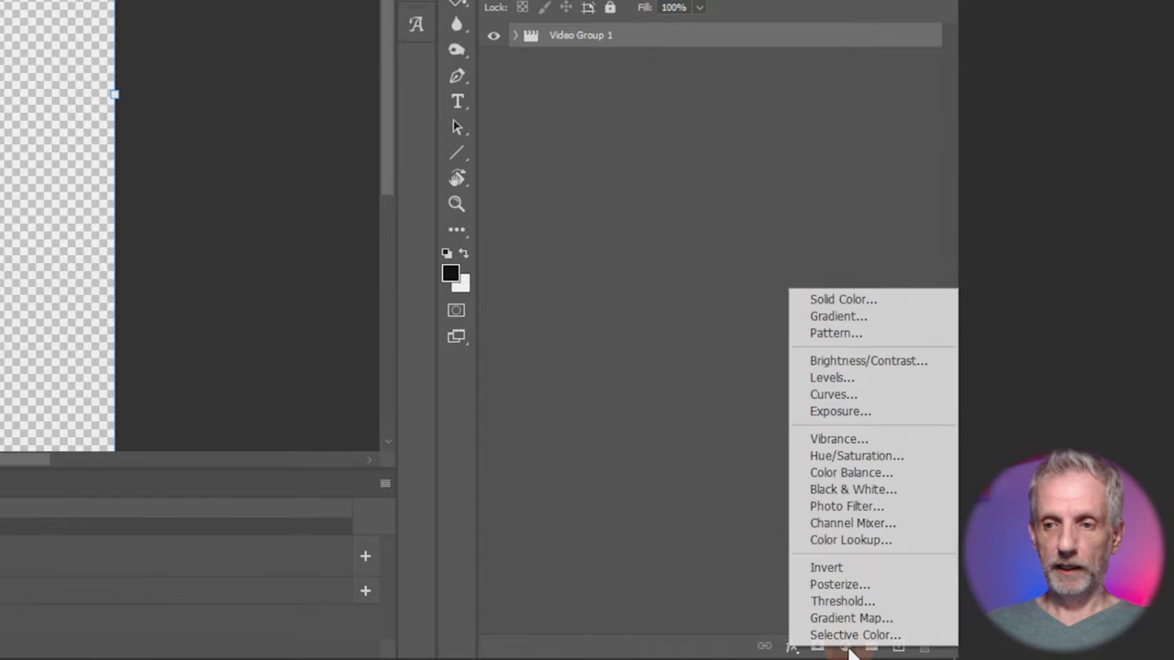
click(913, 300)
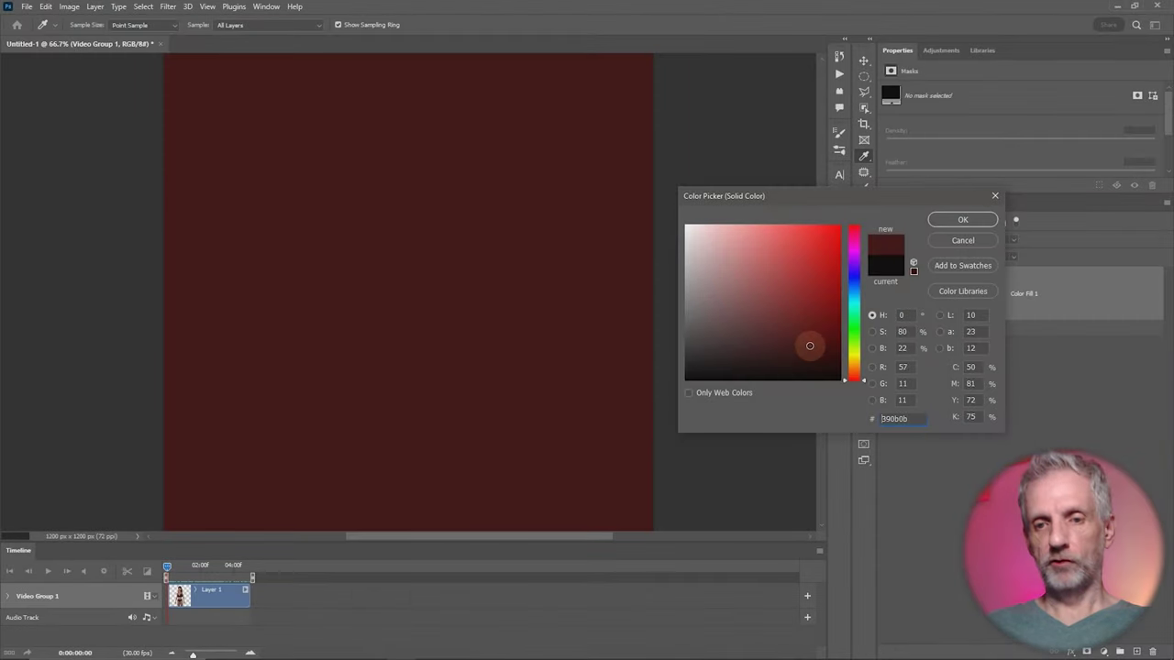
click(965, 221)
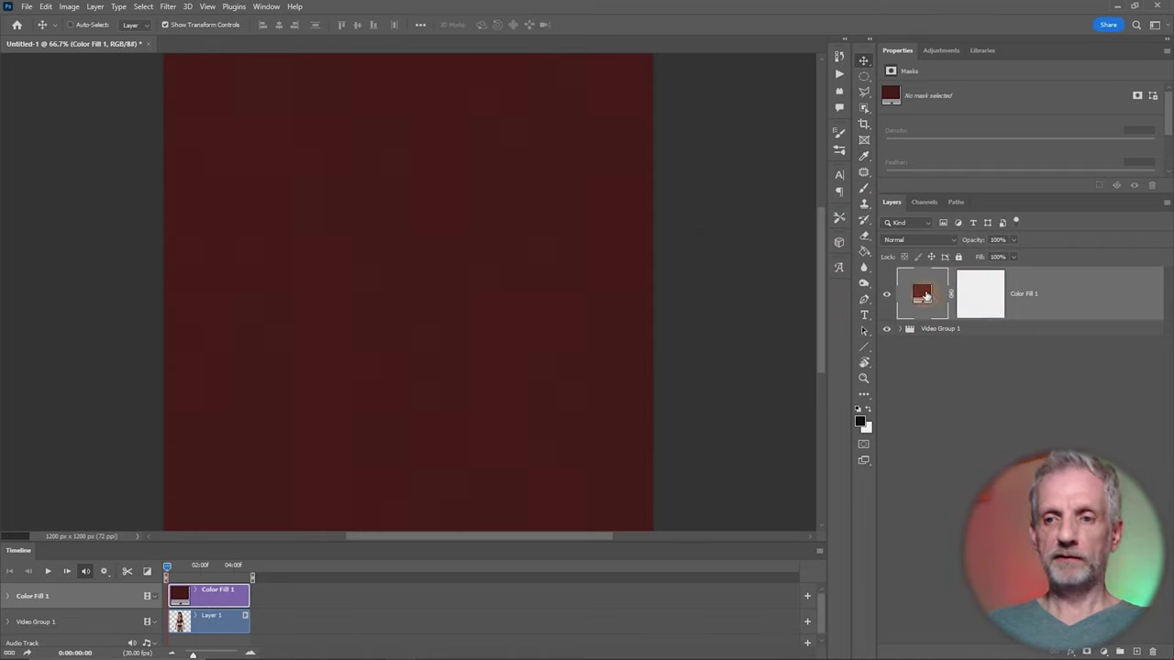
drag(925, 293, 920, 353)
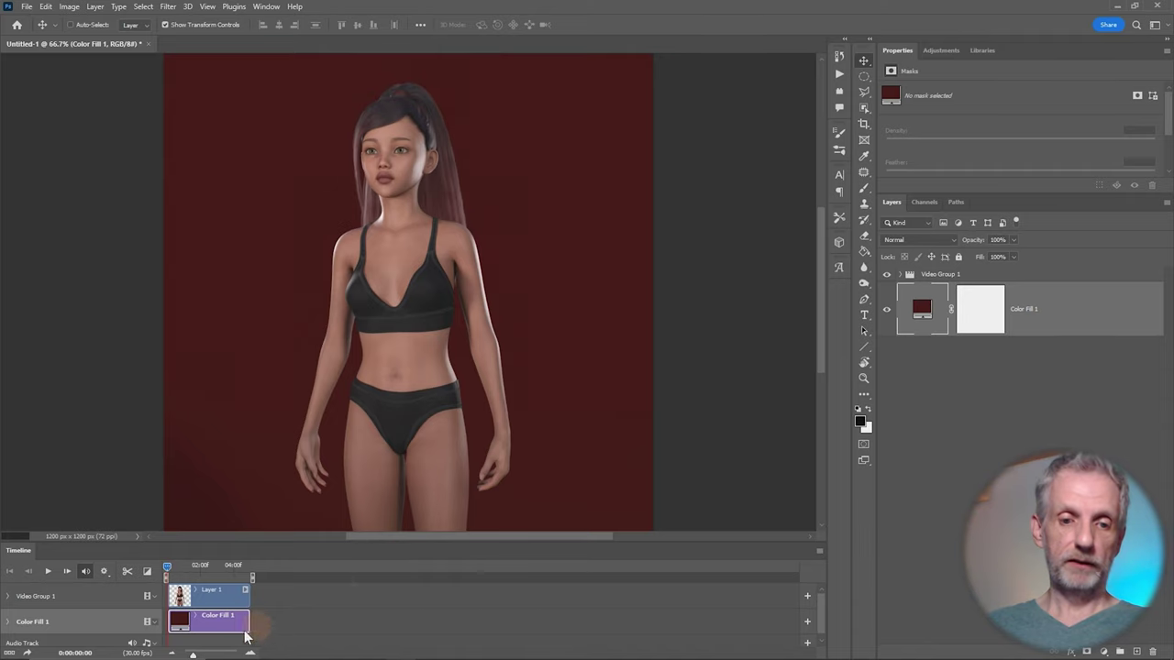
click(47, 571)
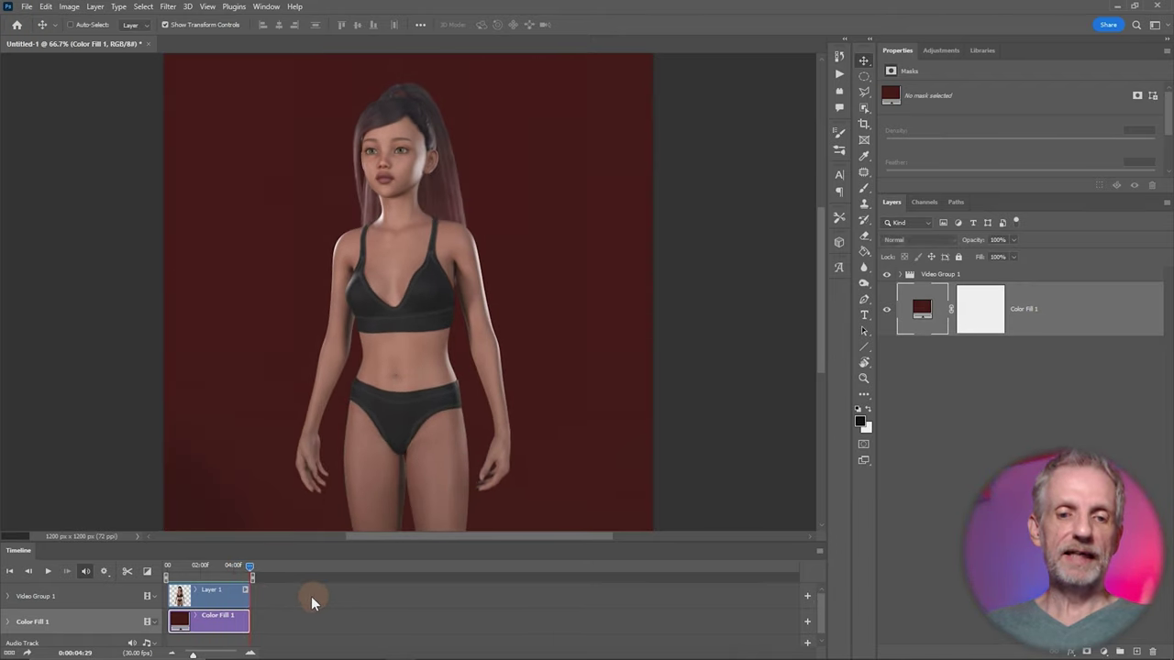
Play and stop the animation, then duplicate Layer 1 twice for three clips in a row
click(47, 571)
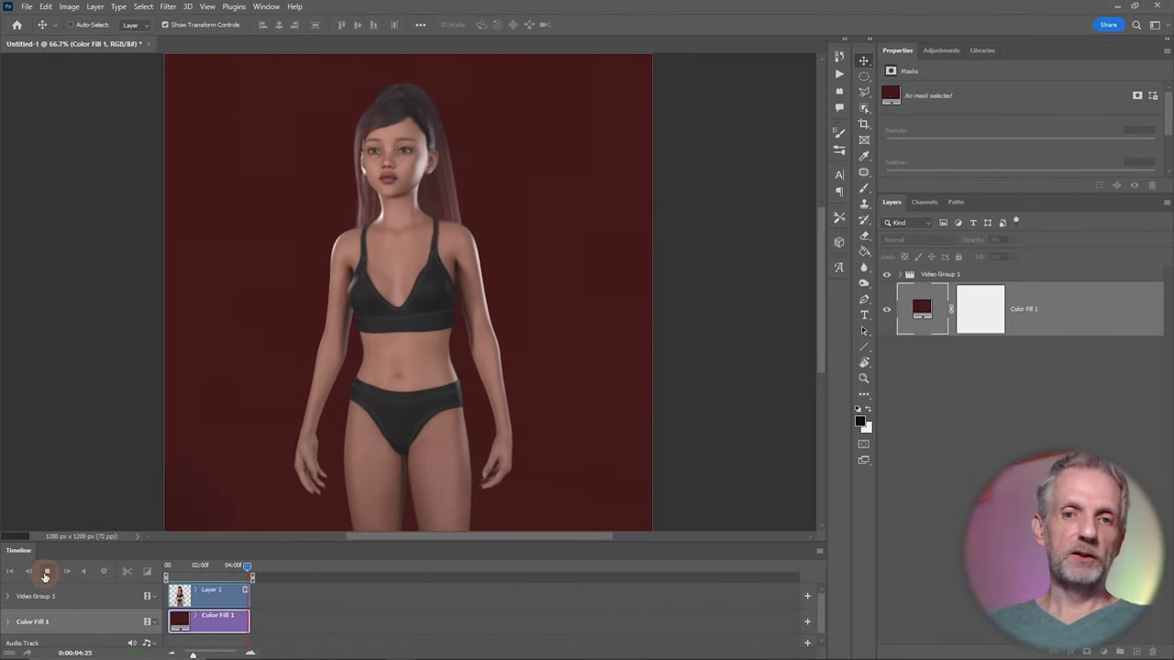
click(46, 571)
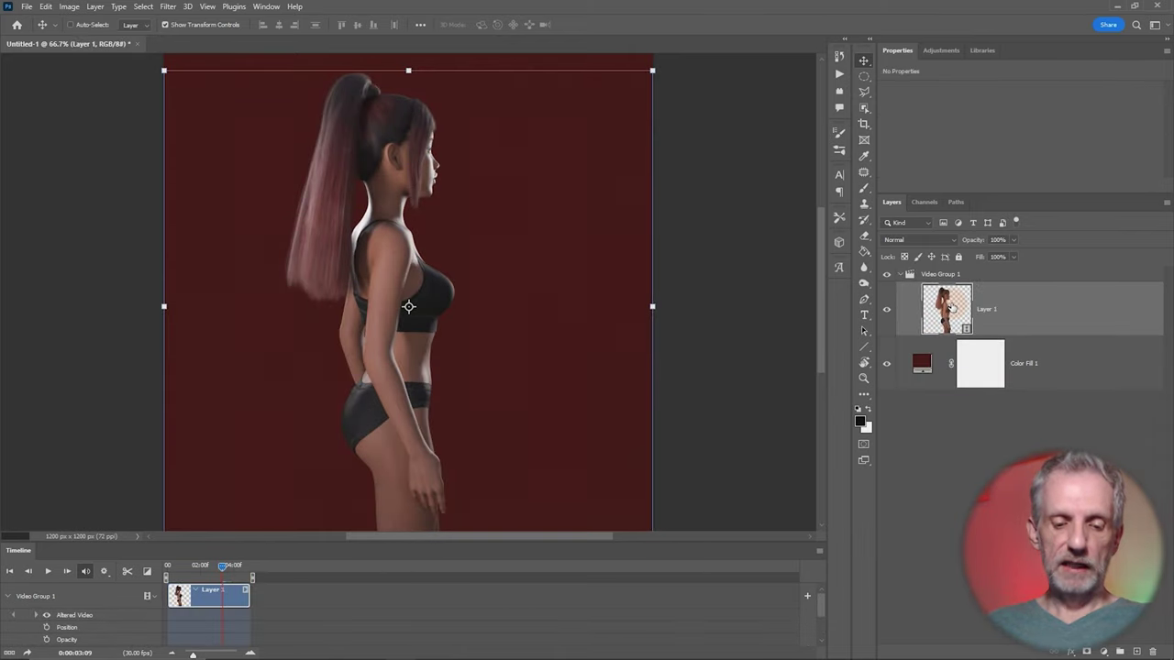
alt+drag(950, 308, 950, 362)
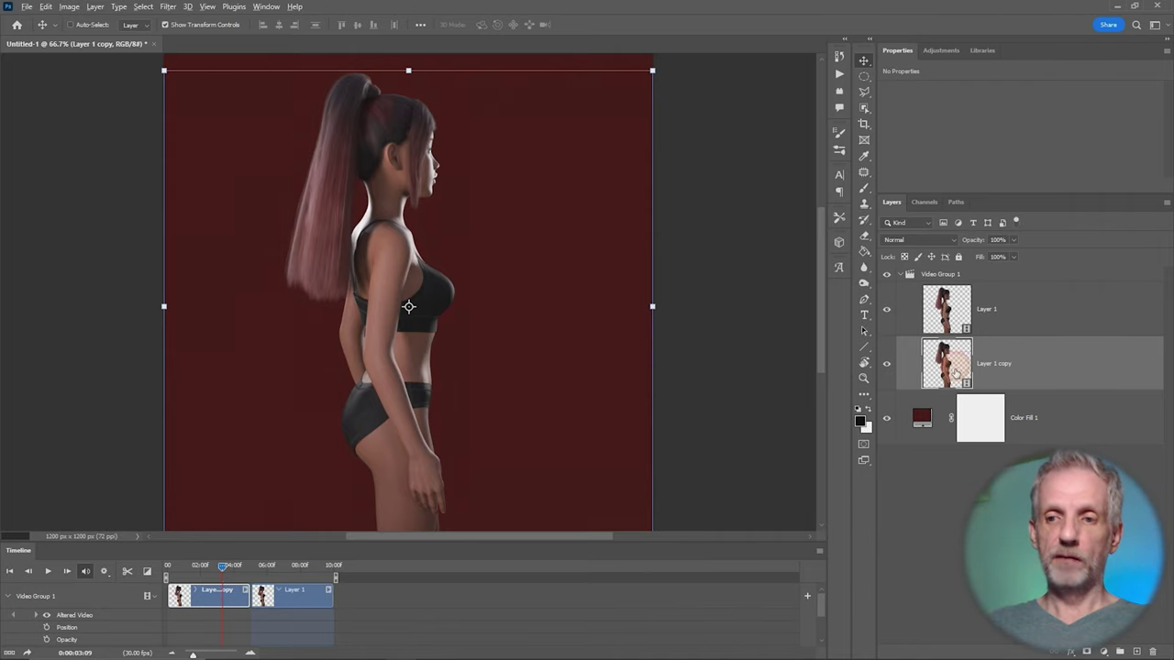
alt+drag(956, 365, 954, 405)
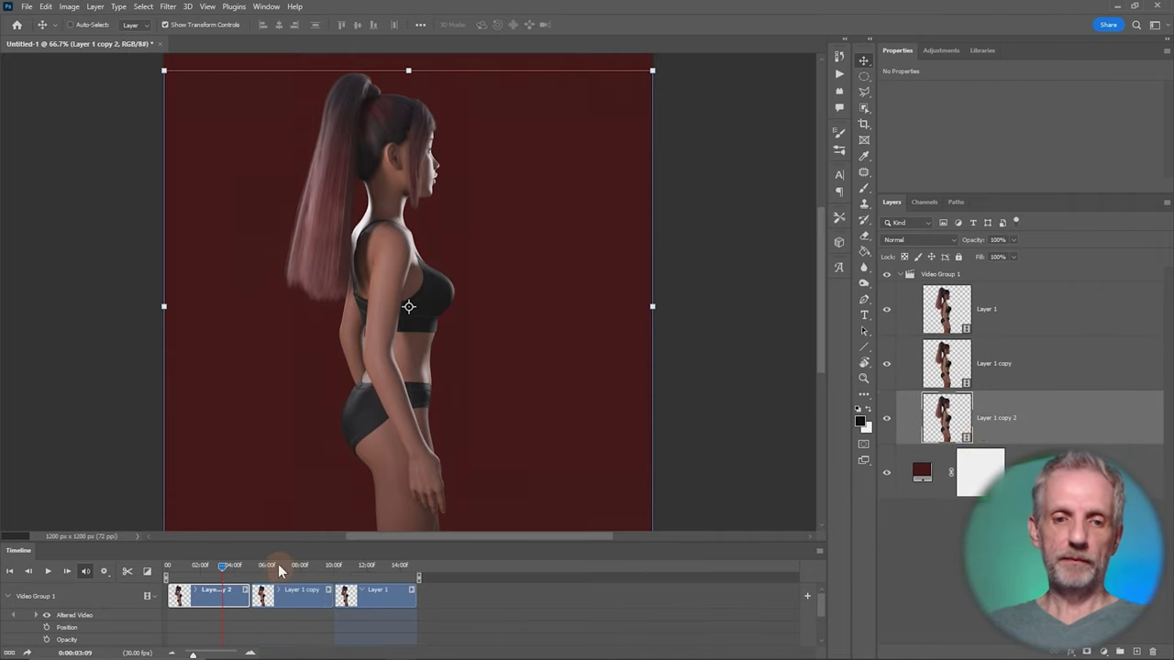
Stretch the Color Fill 1 clip to the end of the three clips and fit the canvas in view
drag(225, 565, 262, 461)
click(245, 583)
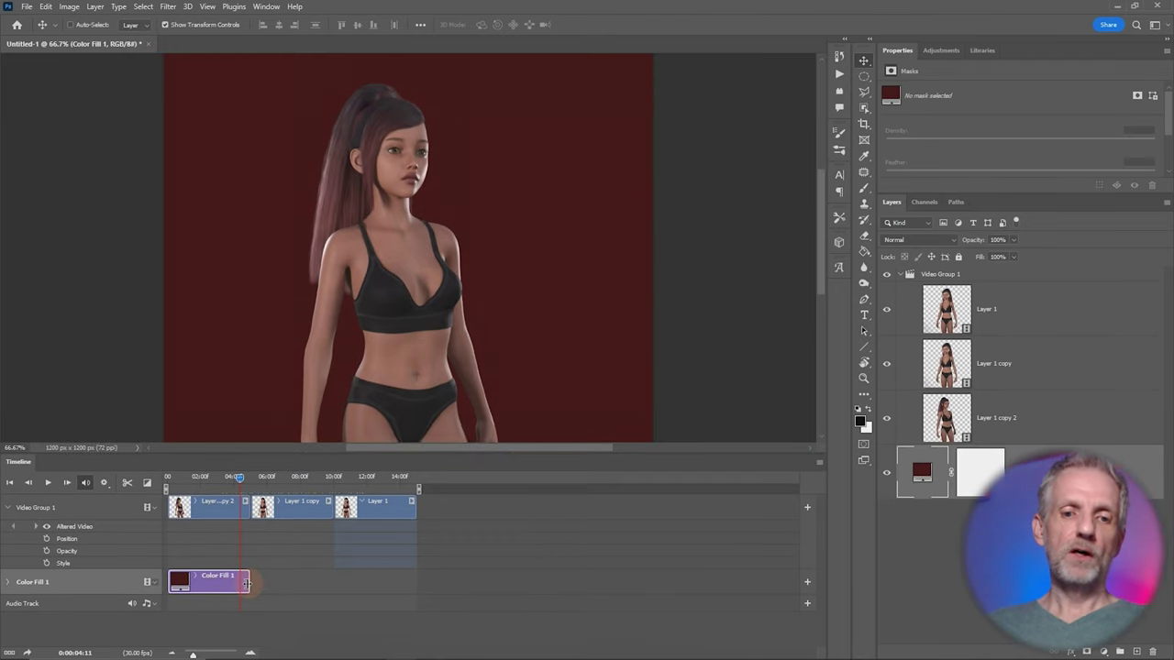
drag(246, 584, 415, 584)
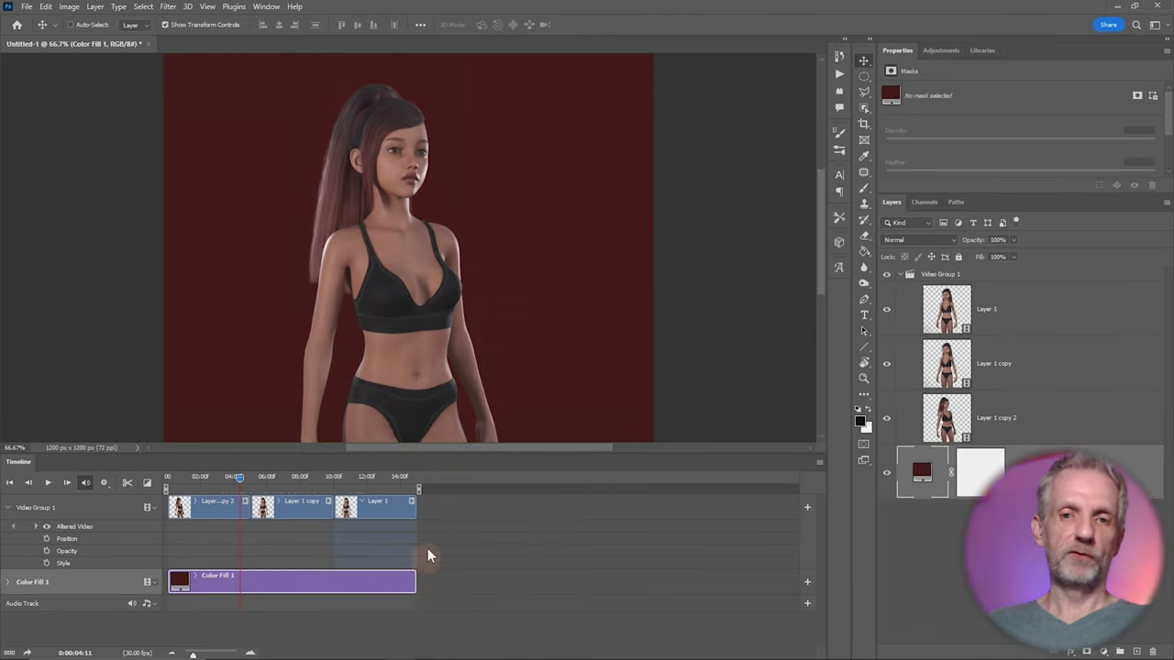
drag(456, 453, 456, 505)
key(ctrl+minus)
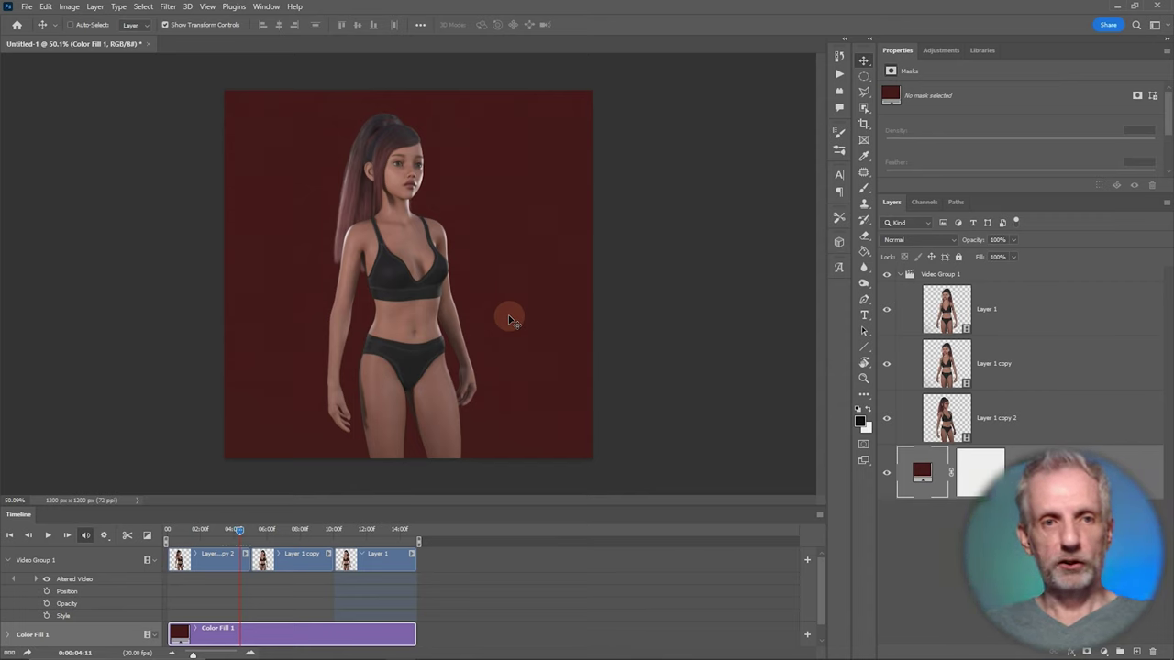
Open the Render Video settings and set the output folder to the Desktop
click(27, 6)
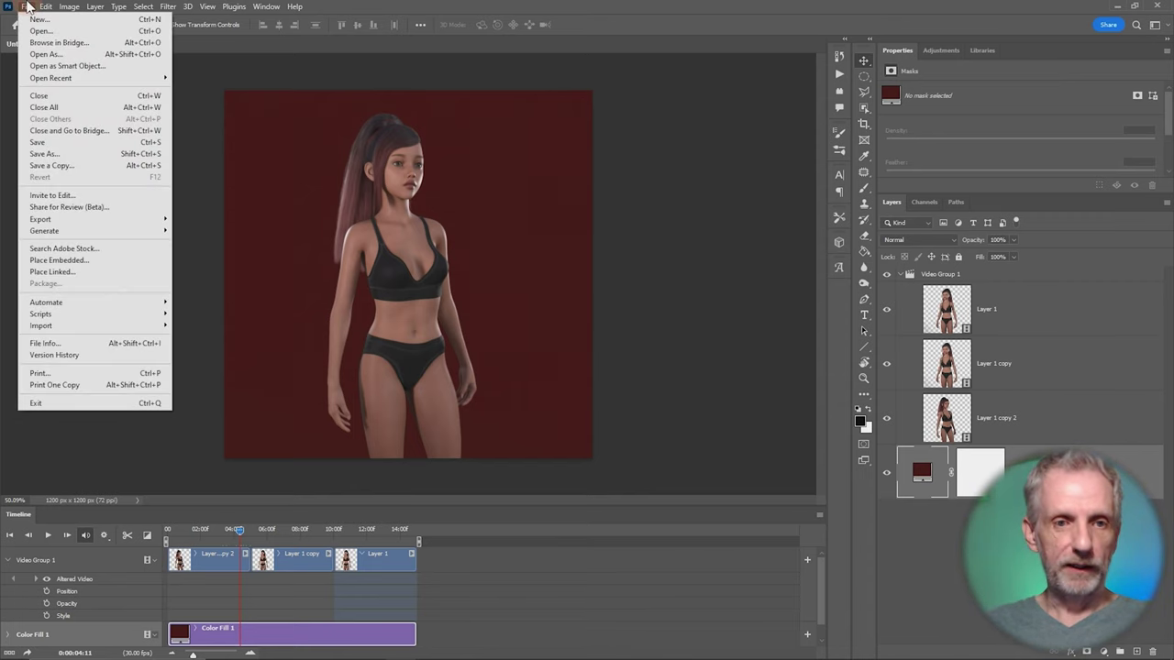
mouse_move(92, 219)
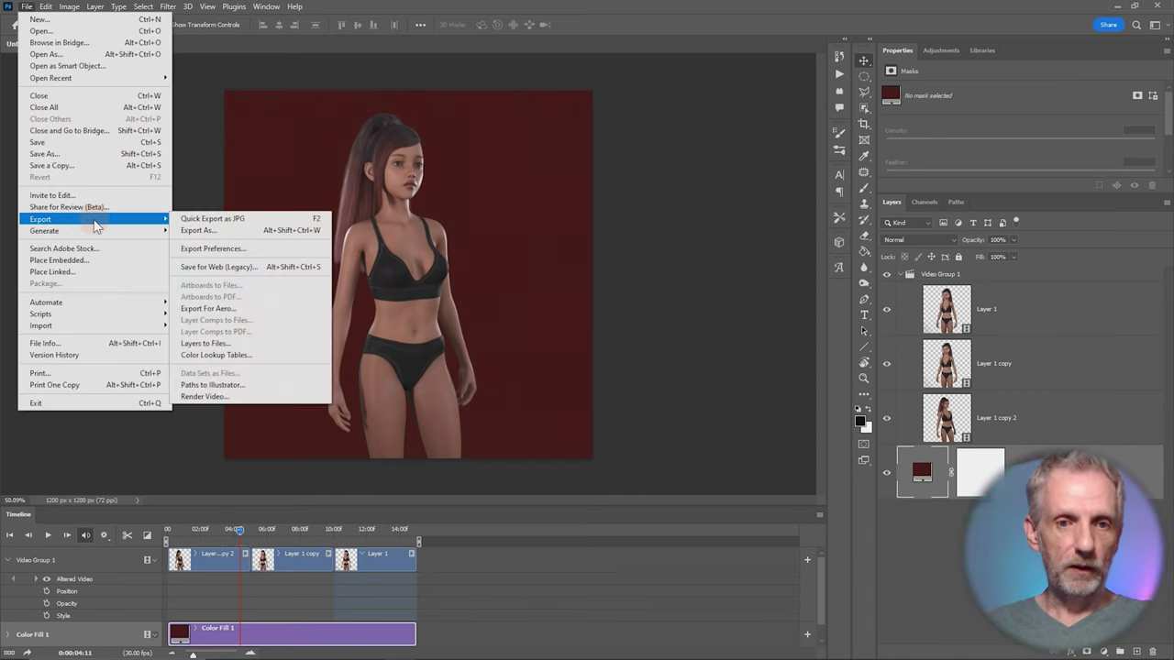
click(288, 396)
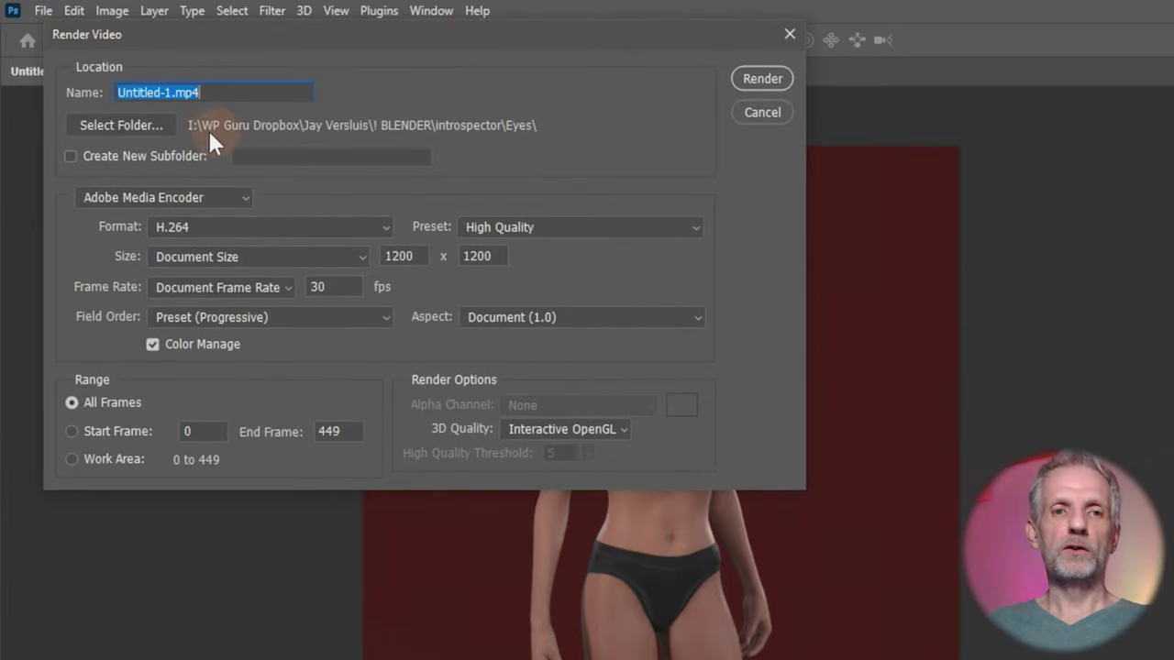
click(147, 130)
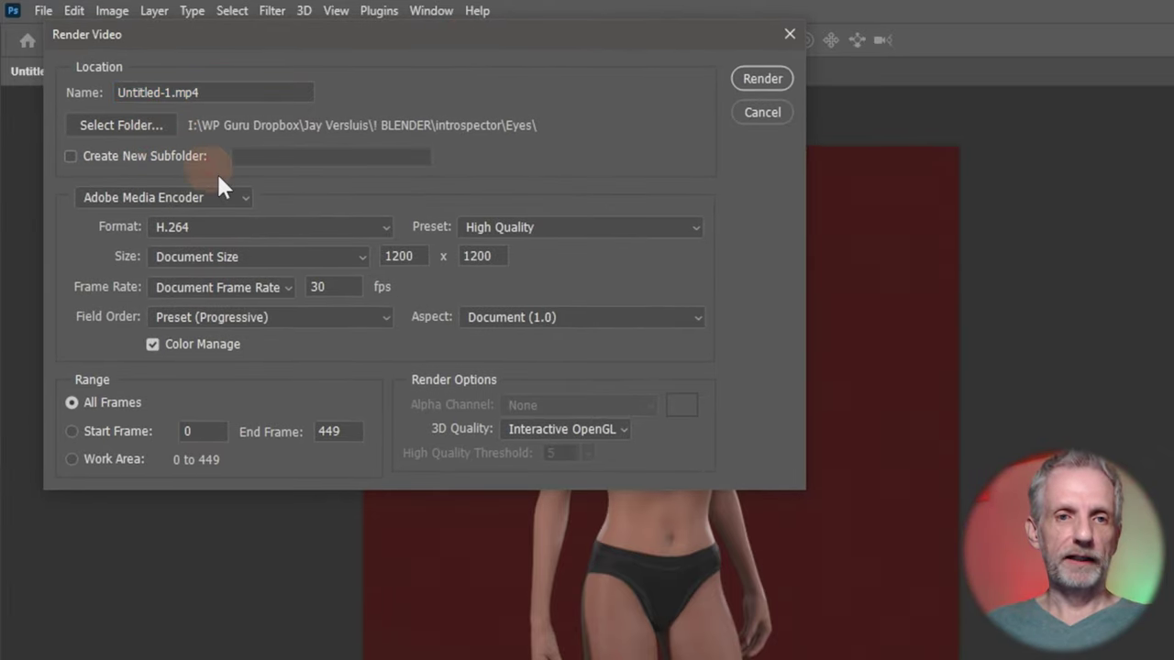
click(146, 204)
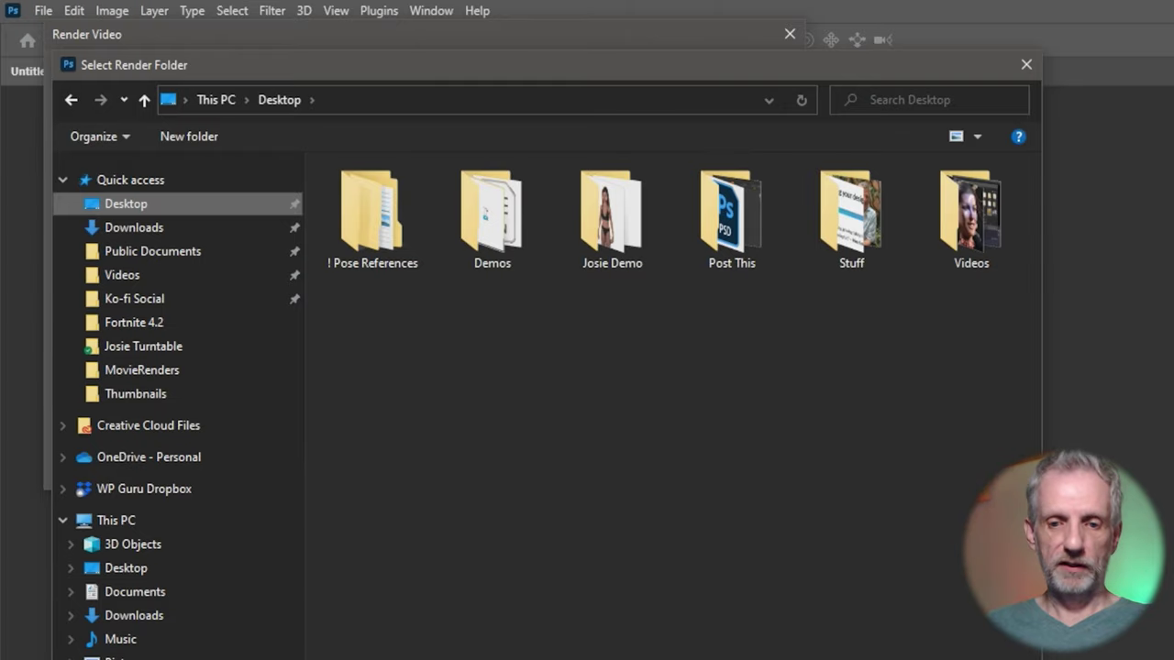
key(Return)
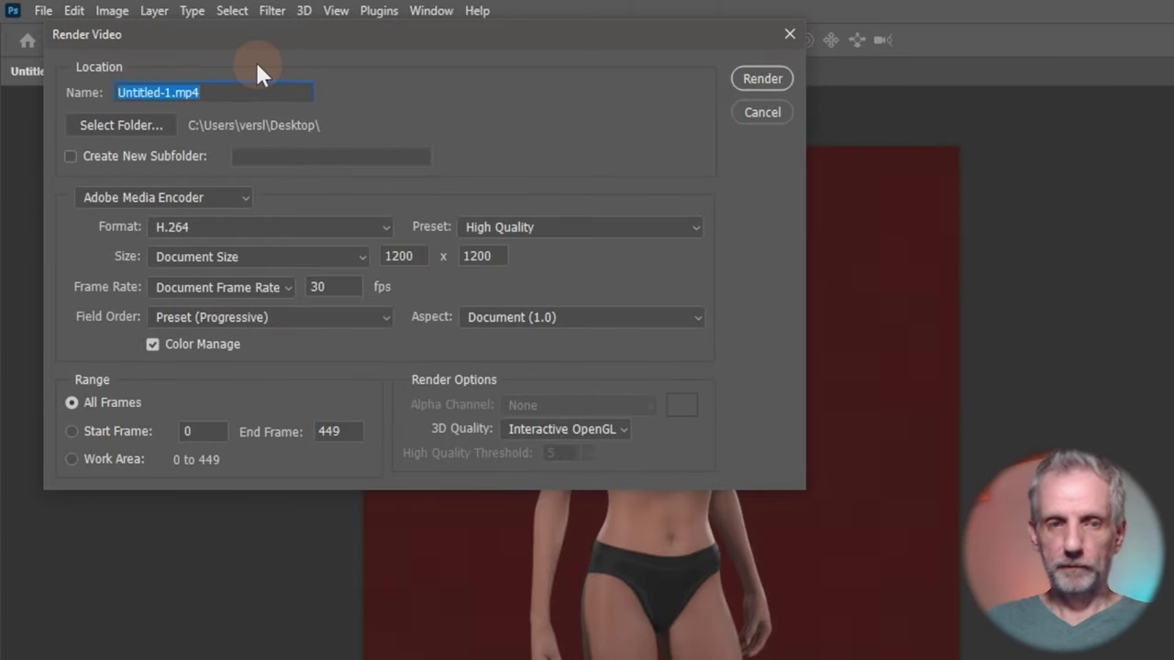
Name the video Josie, keep H.264 High Quality at 1200 width, and render it
text(Josie)
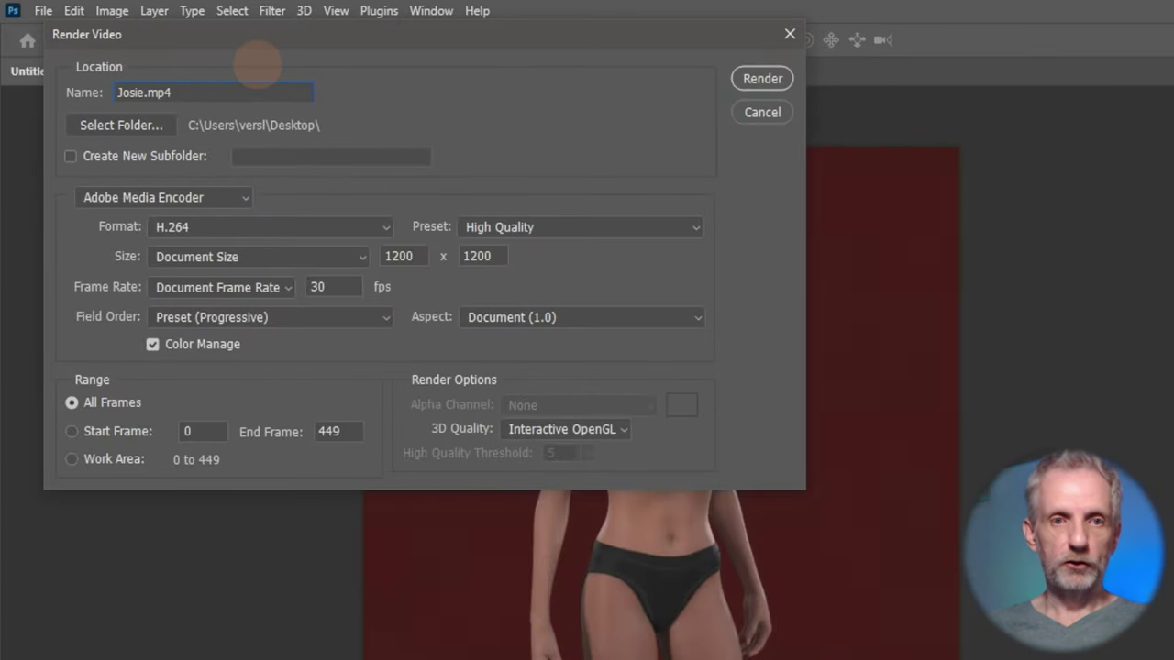
click(387, 230)
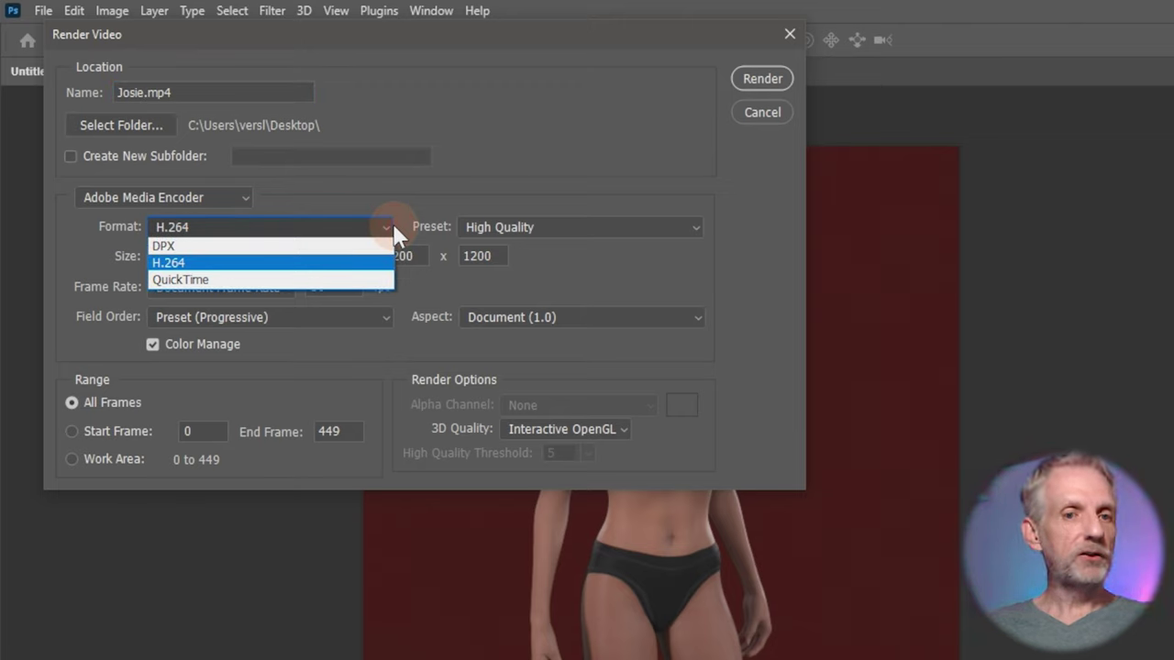
click(449, 197)
click(606, 236)
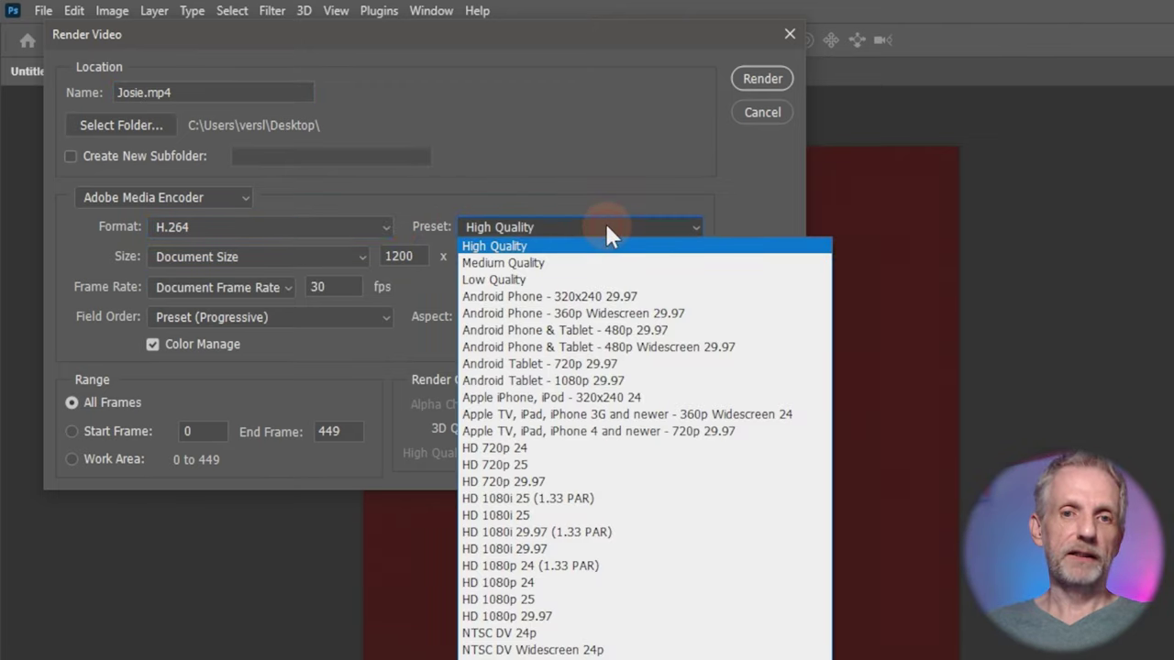
click(599, 163)
click(404, 256)
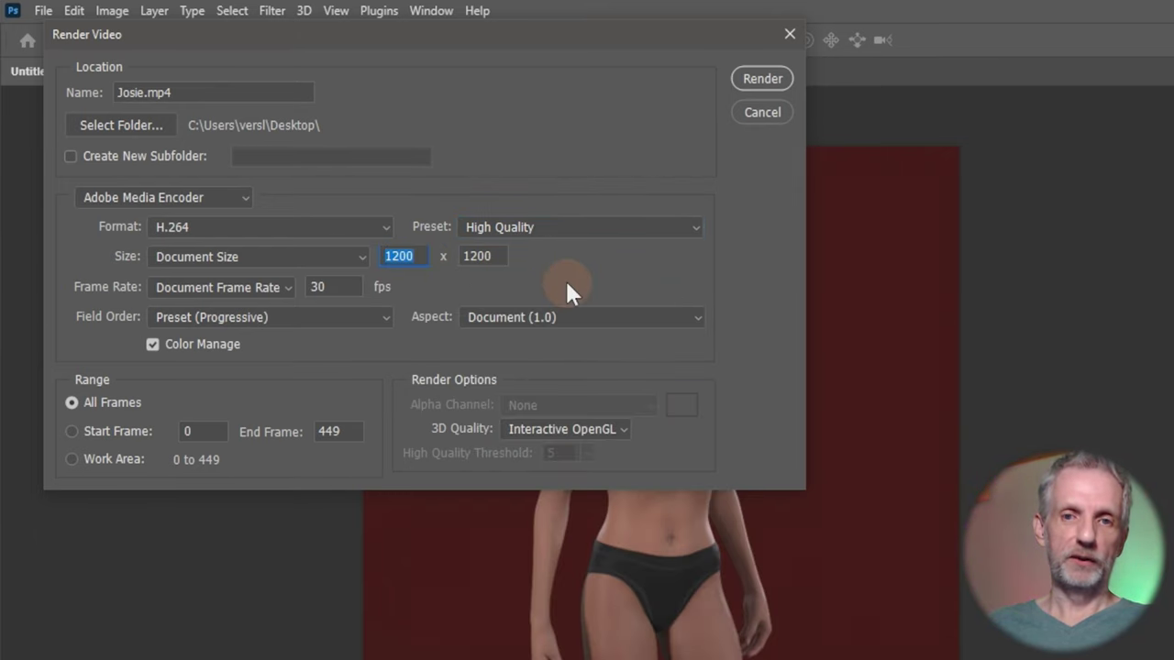
click(762, 79)
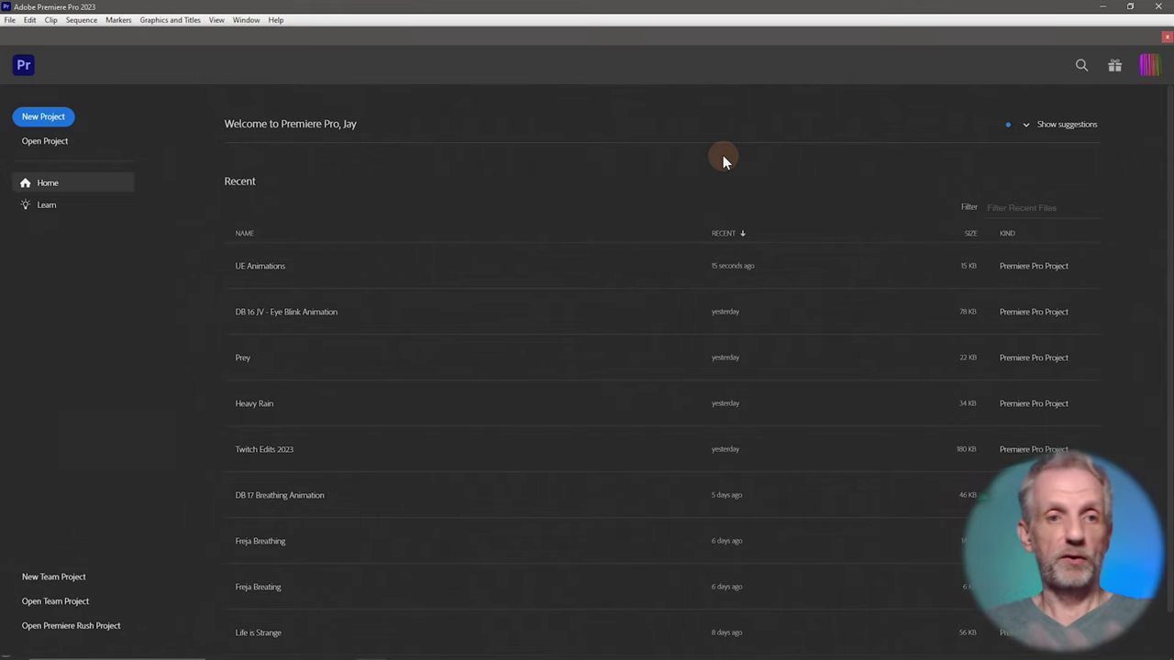
Create a new Premiere project named Anhimation saved on the Desktop
click(55, 117)
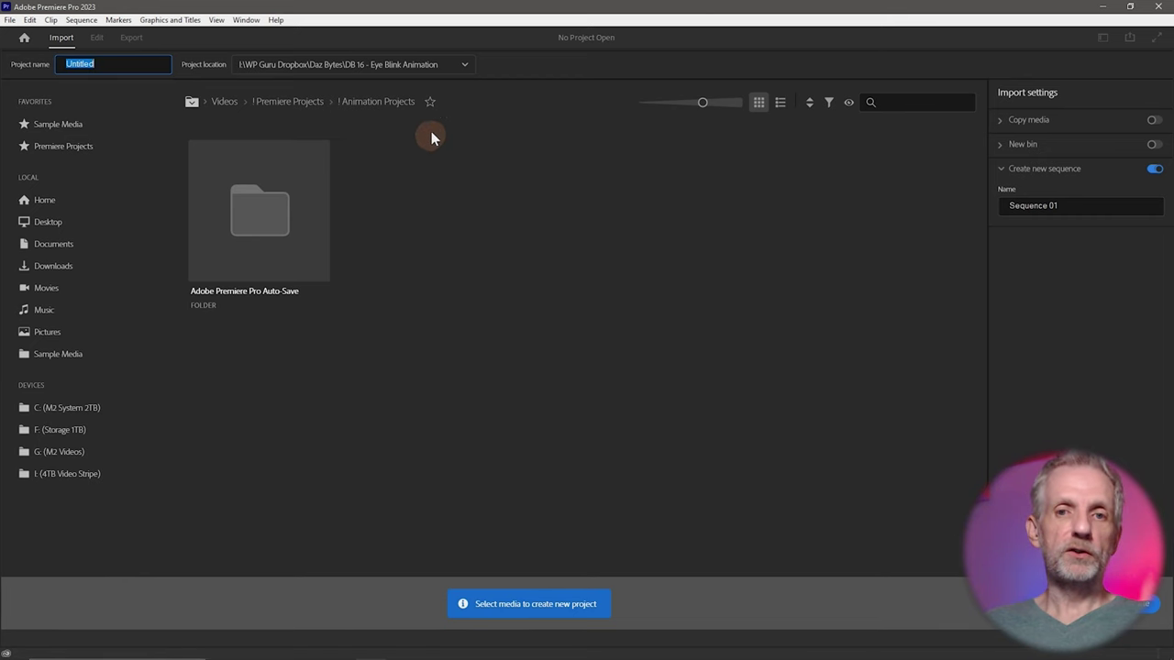
click(392, 65)
click(327, 86)
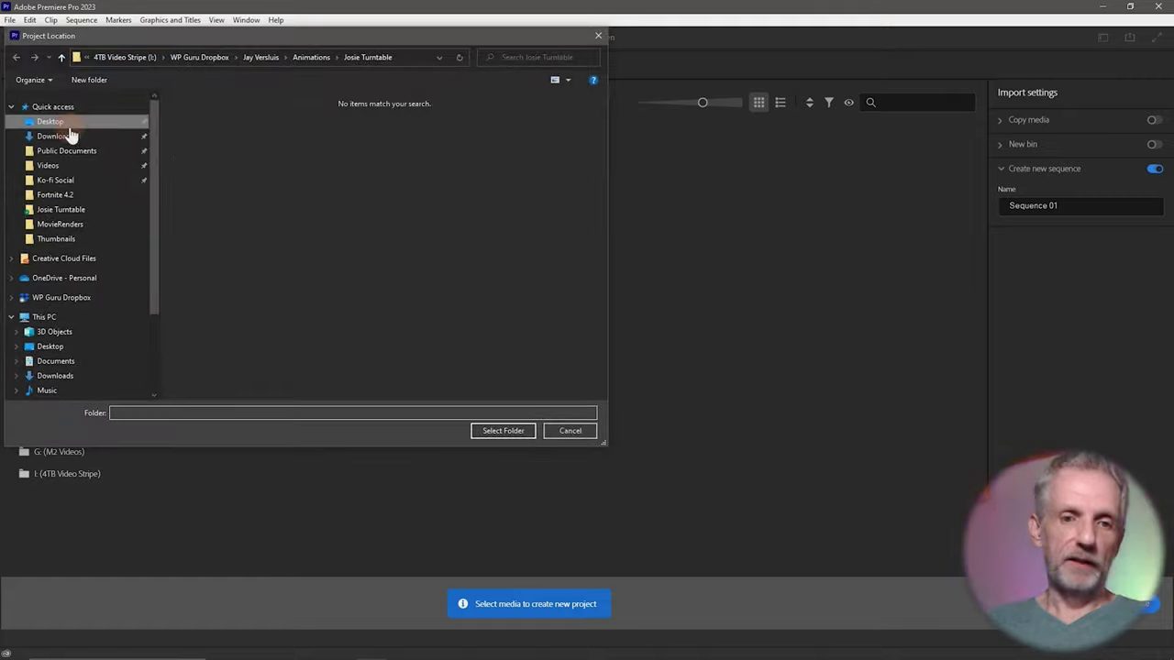
click(502, 429)
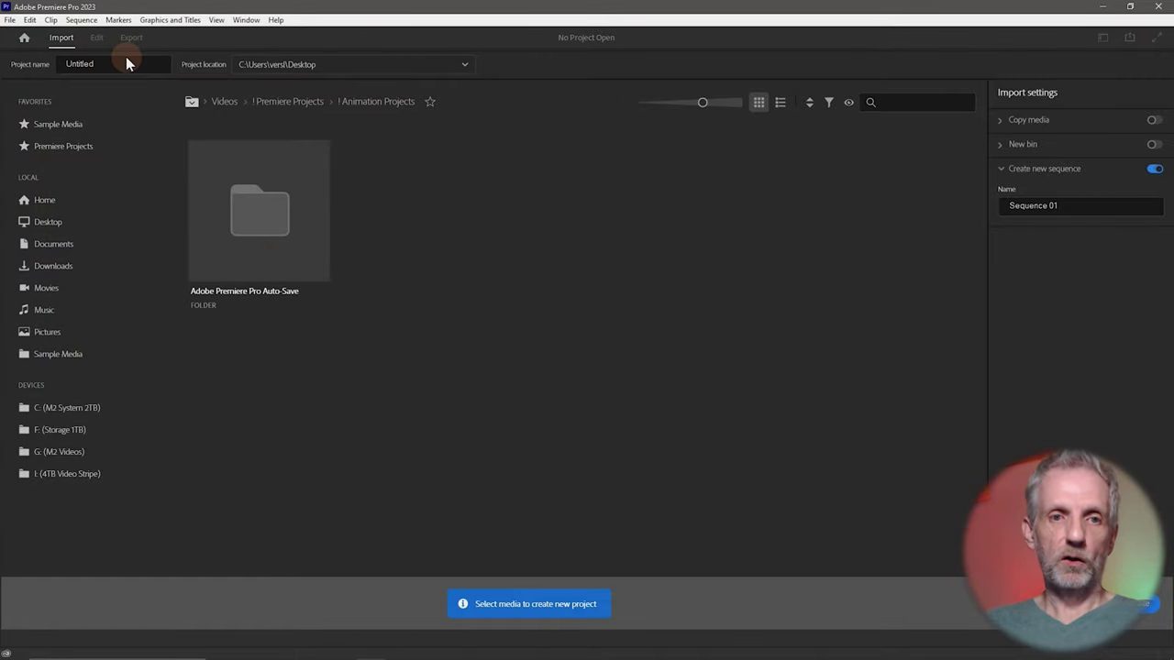
text(Anhimation)
key(Return)
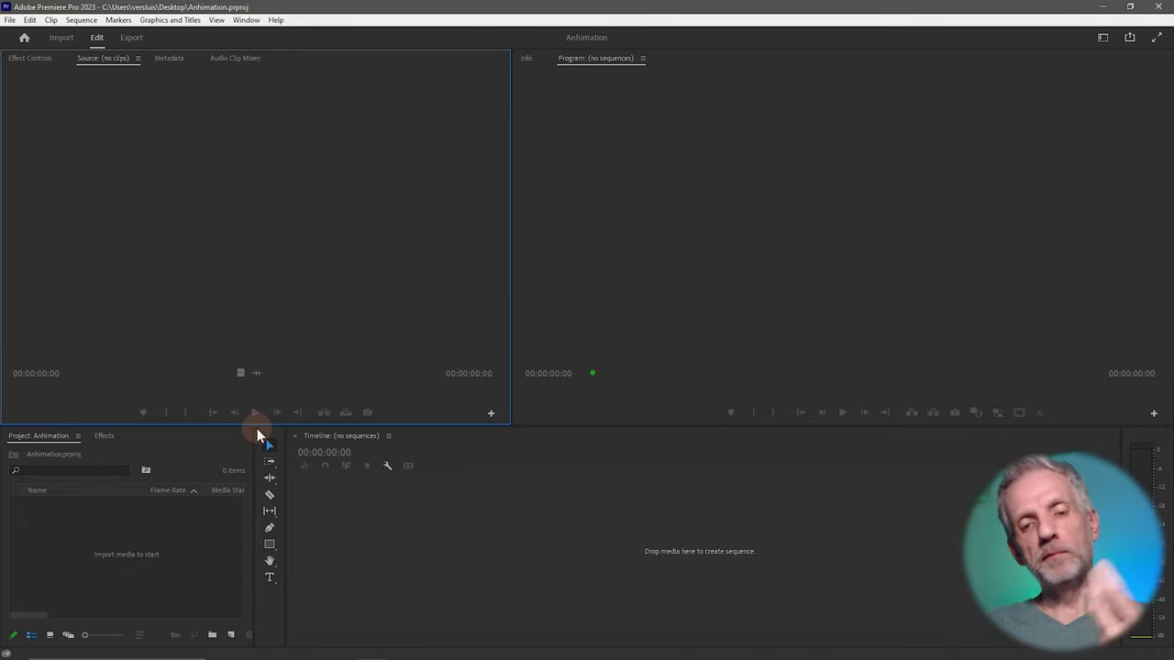
drag(257, 427, 250, 355)
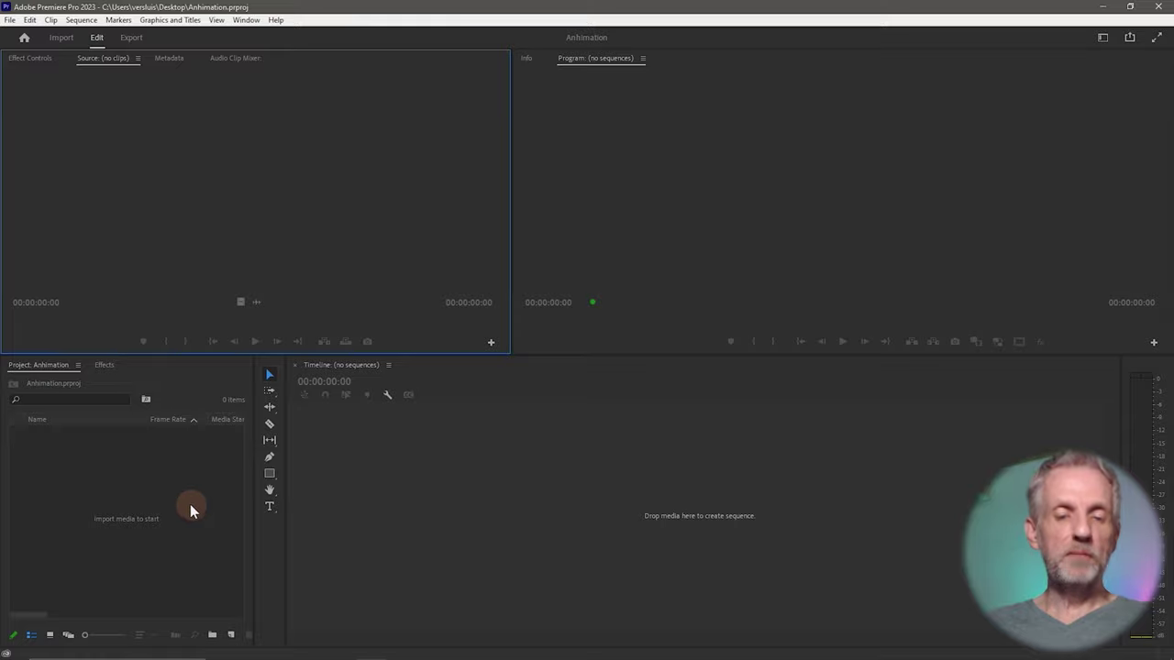
Import the Josie v1 PNG frames, starting at Josie v1-000.png, as one image sequence
right_click(105, 471)
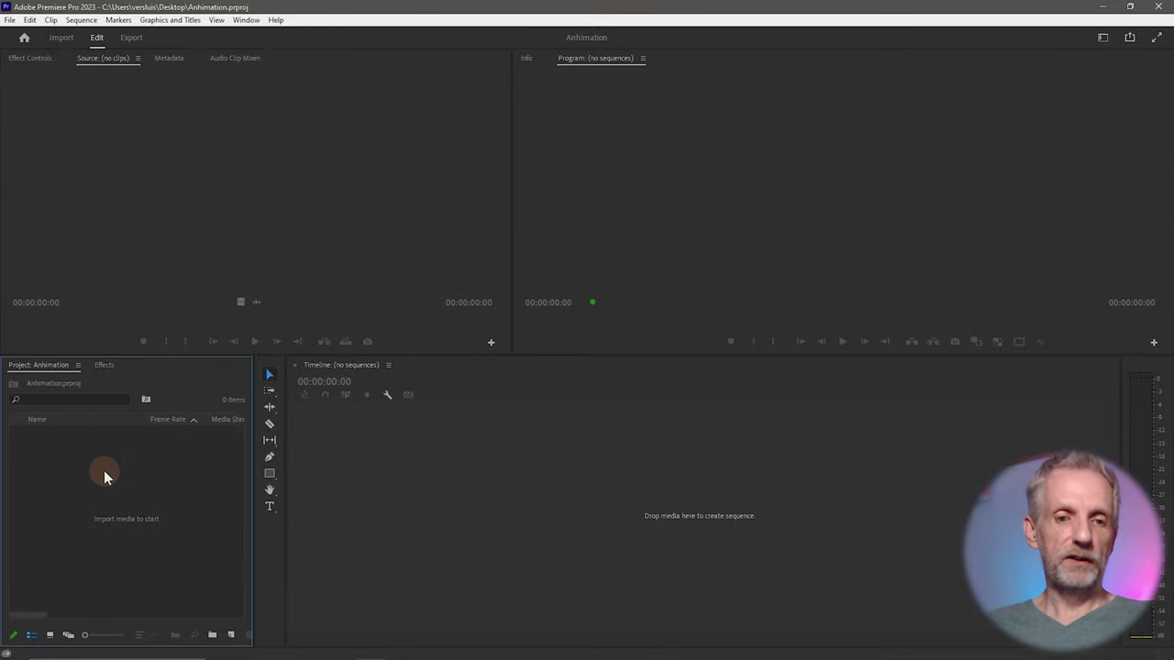
click(171, 324)
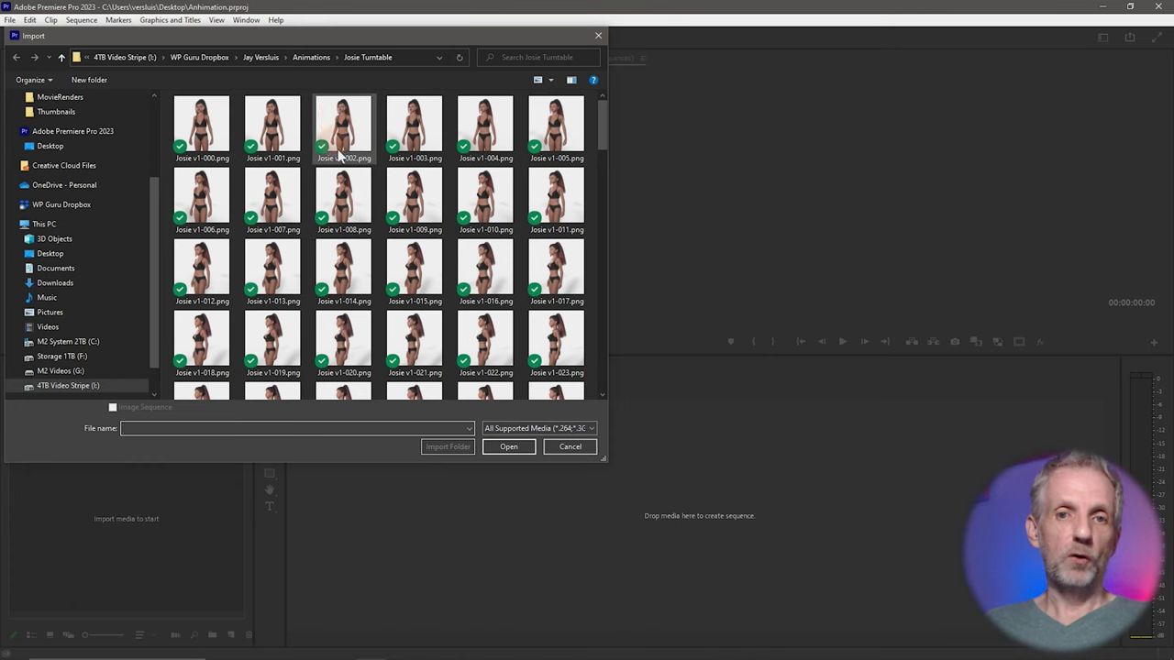
click(201, 129)
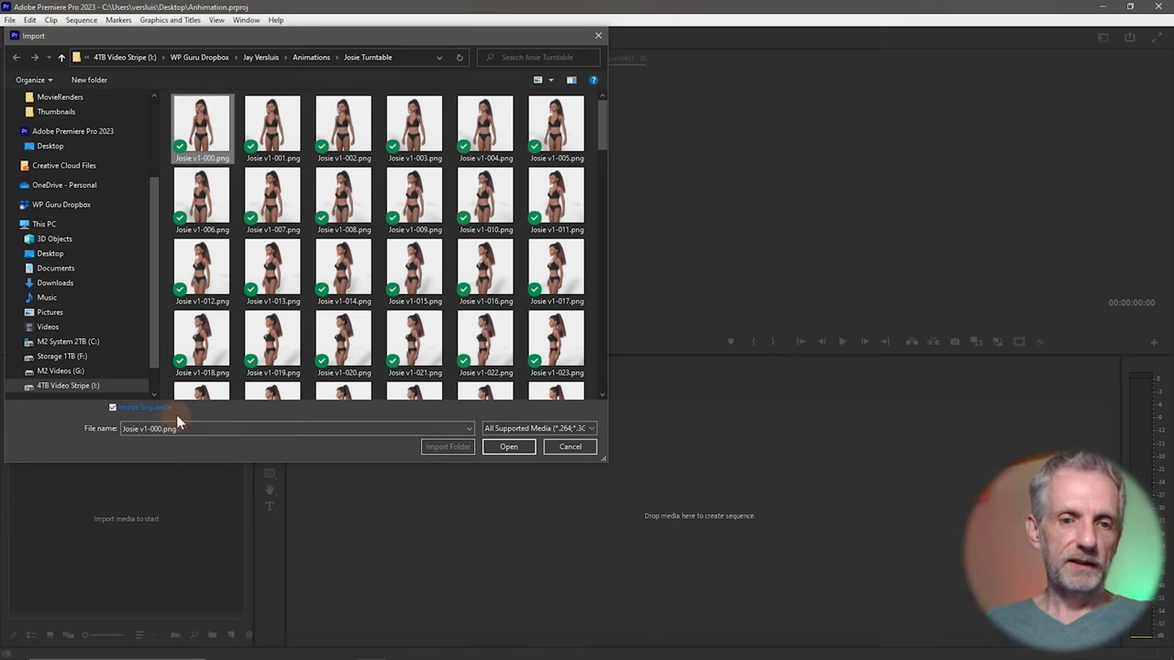
click(519, 445)
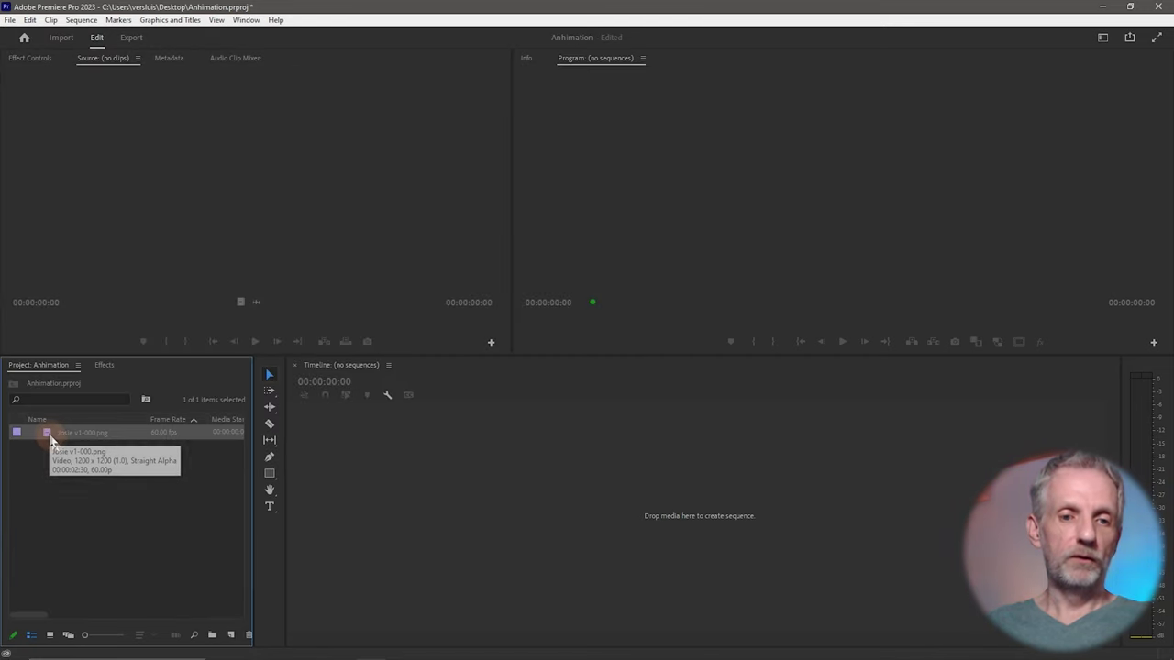
Preview the Josie clip in the Source monitor, build the Josie v1-000 sequence from it, and play it
double_click(49, 433)
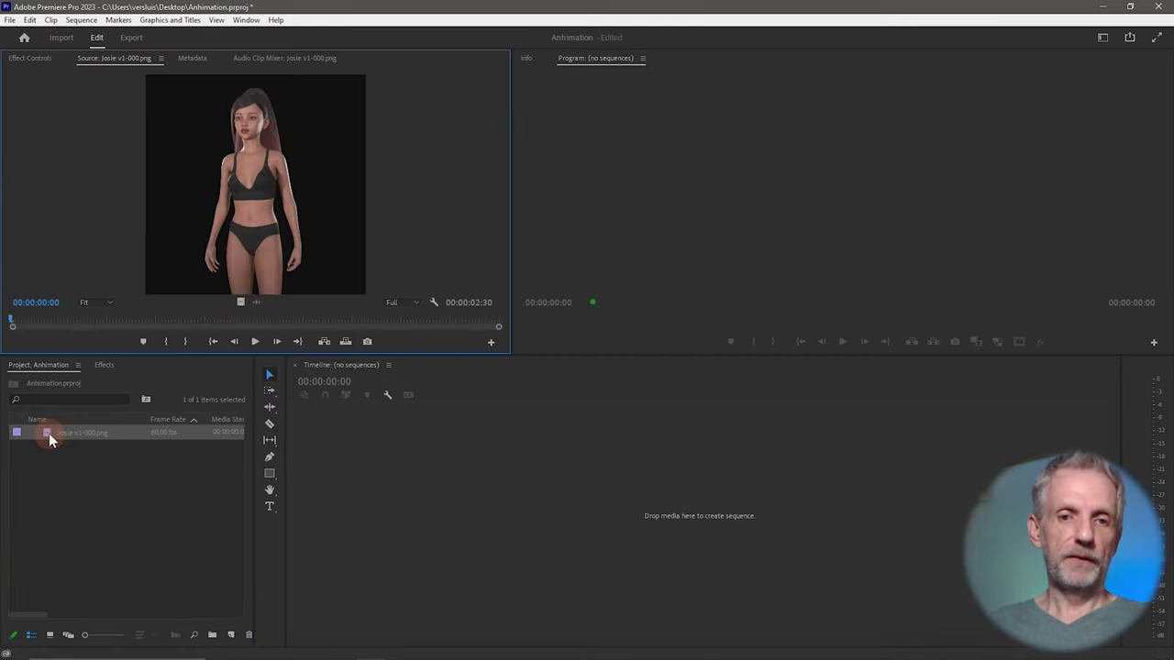
click(255, 342)
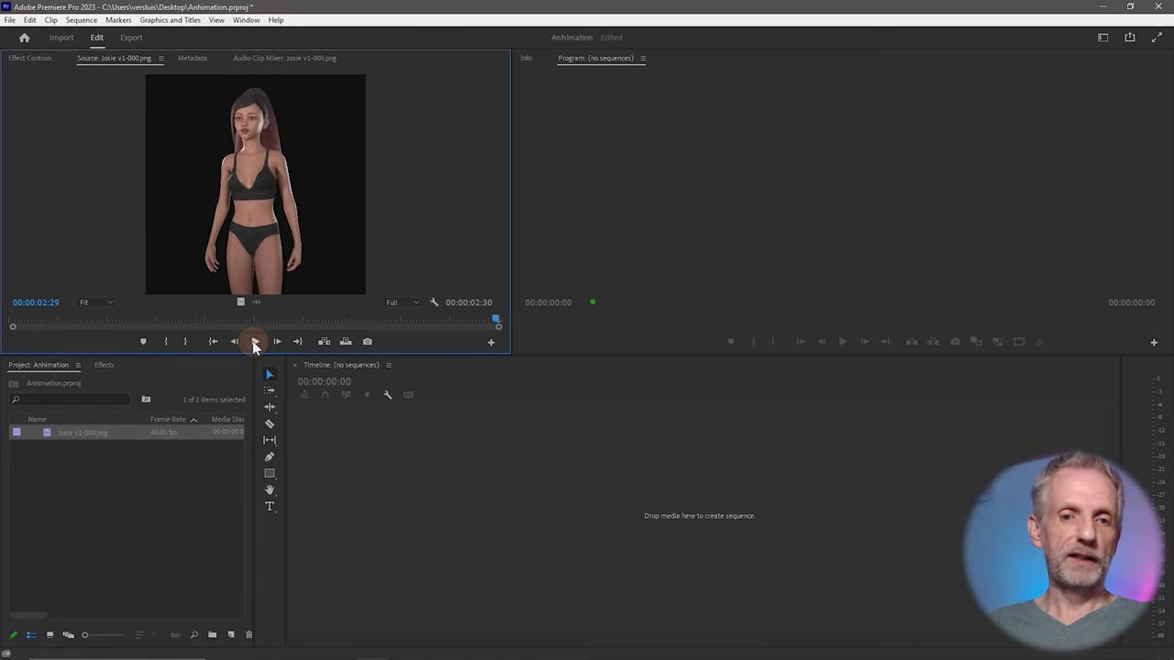
right_click(49, 432)
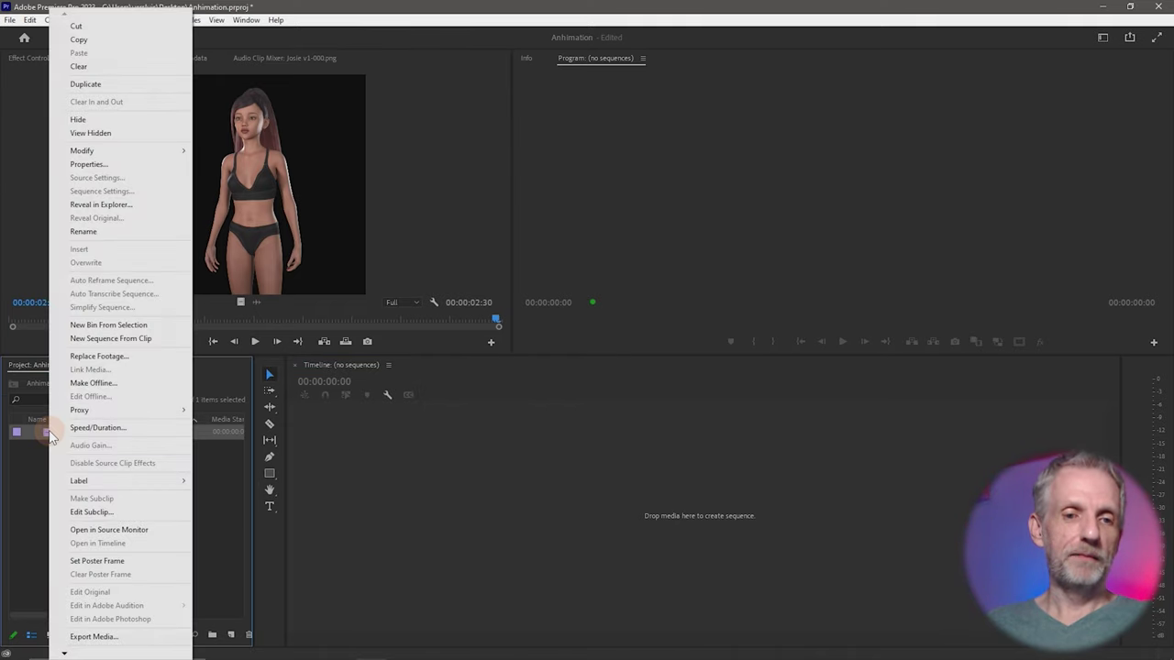
click(150, 340)
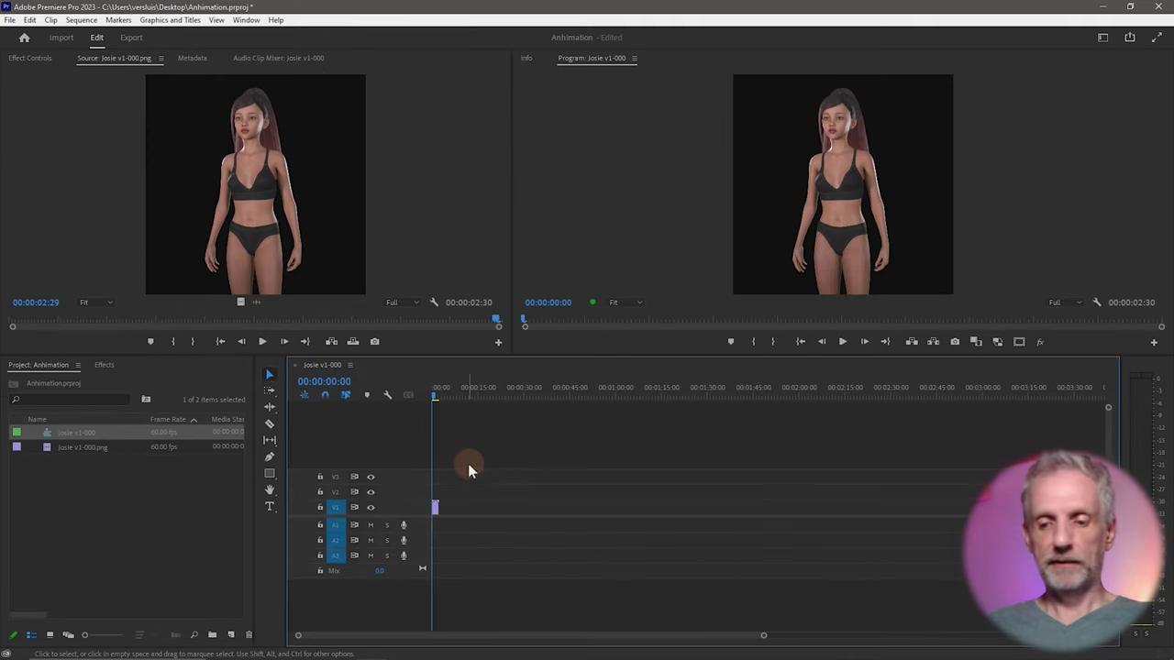
key(backslash)
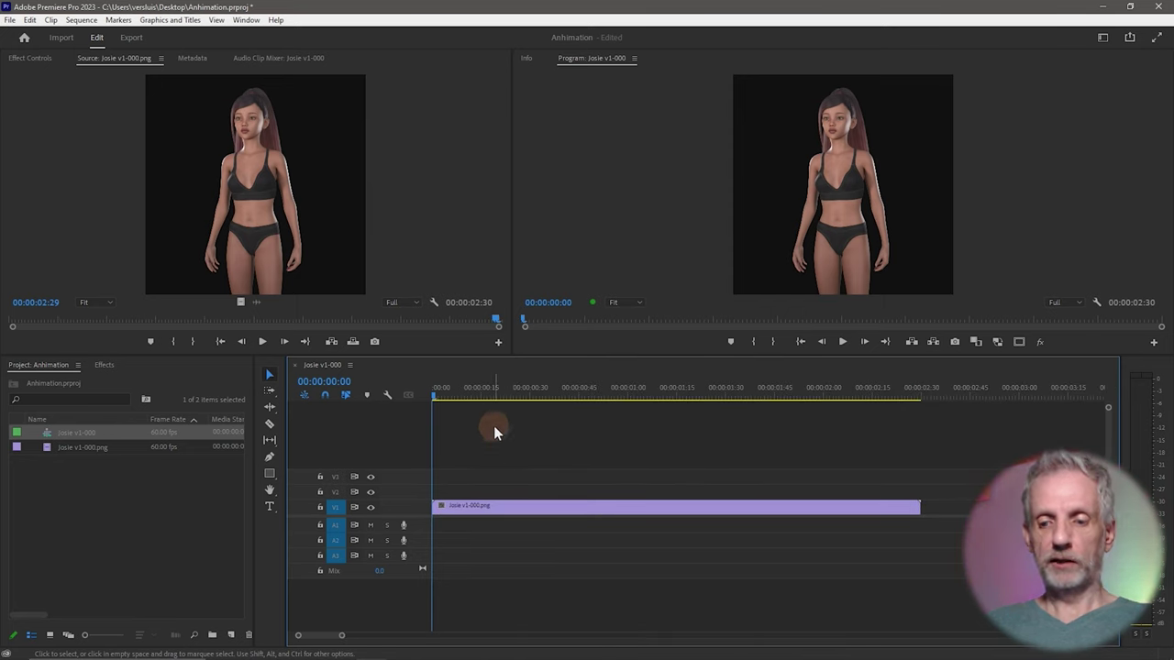
key(backslash)
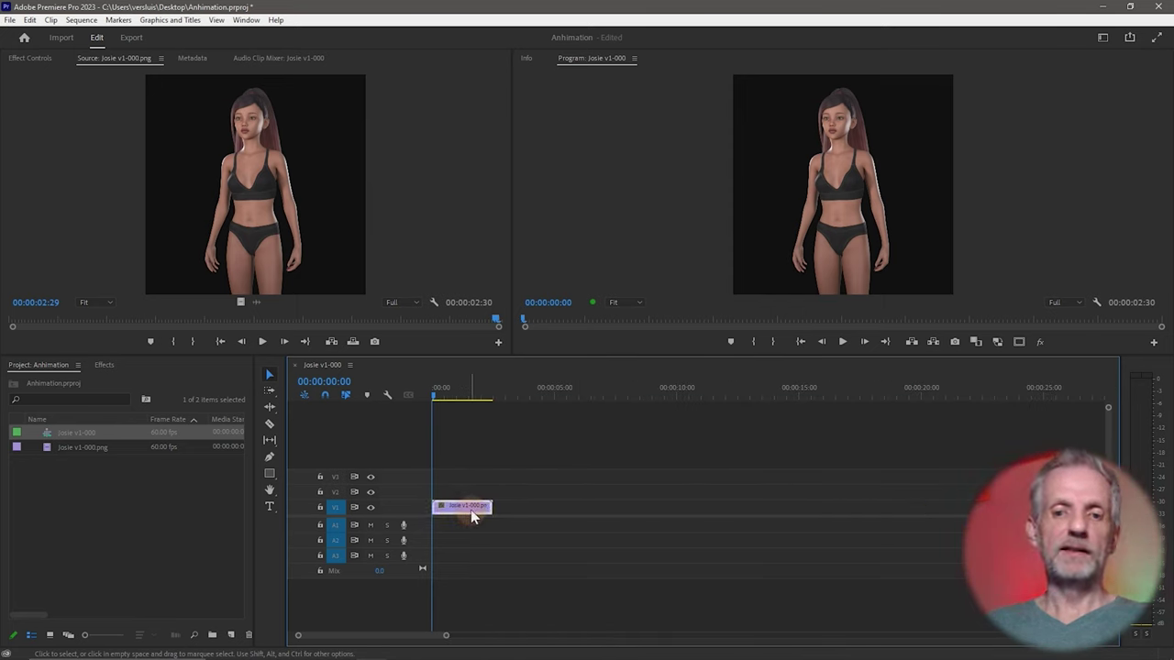
key(space)
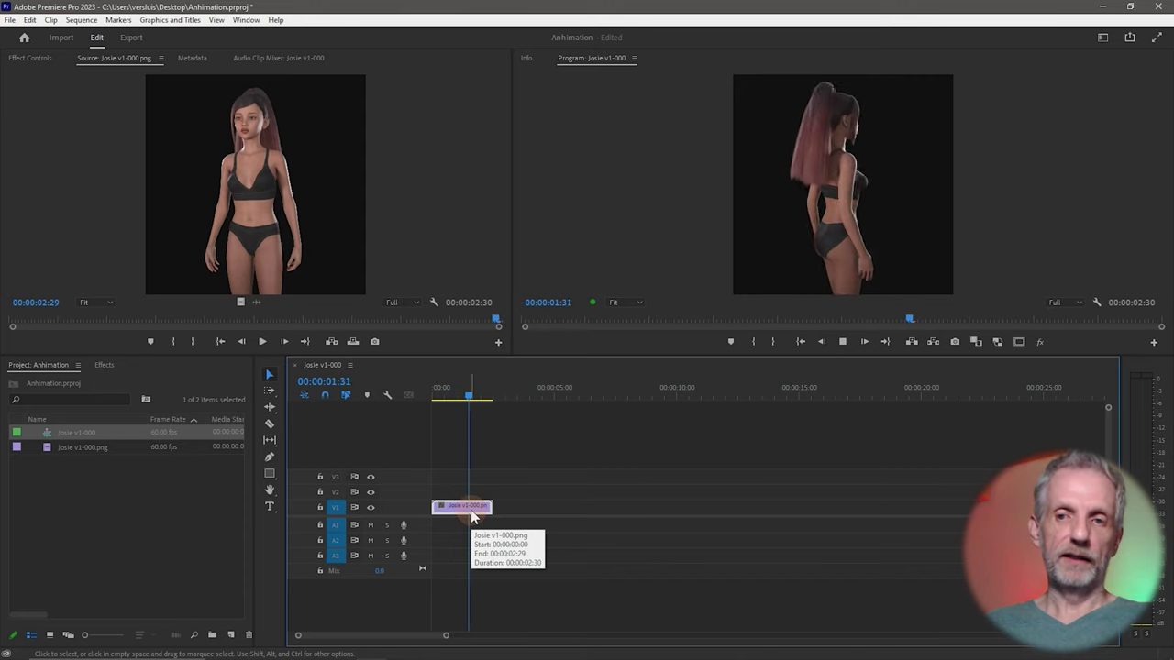
Slow the timeline clip to 50% speed via Speed/Duration
right_click(469, 511)
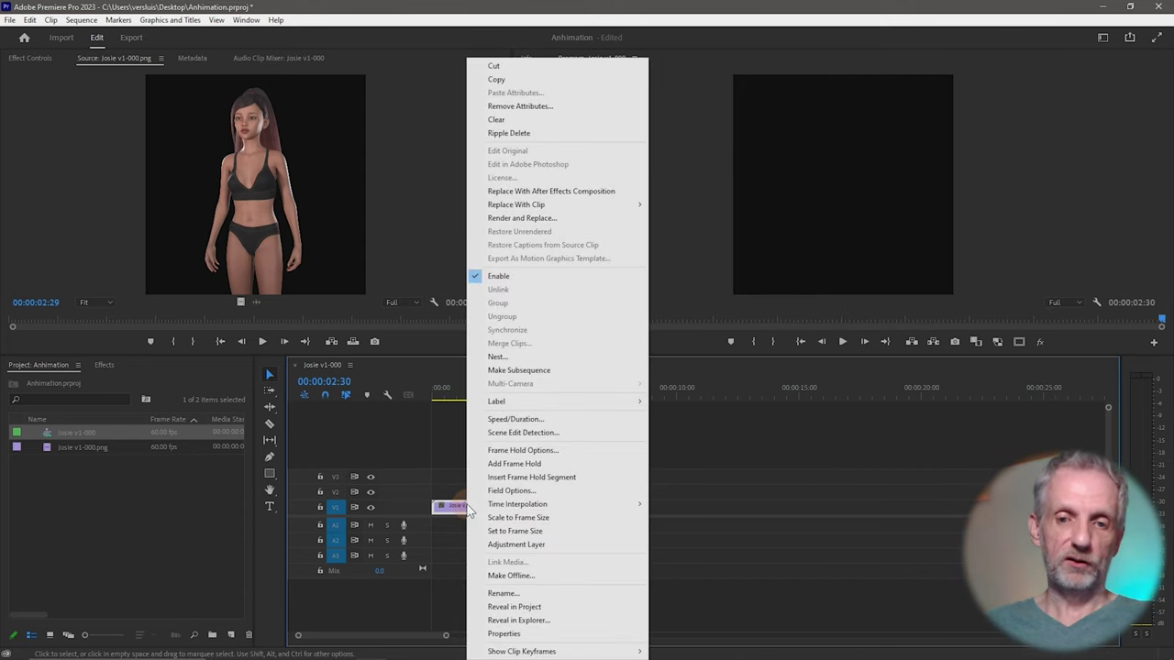
click(590, 423)
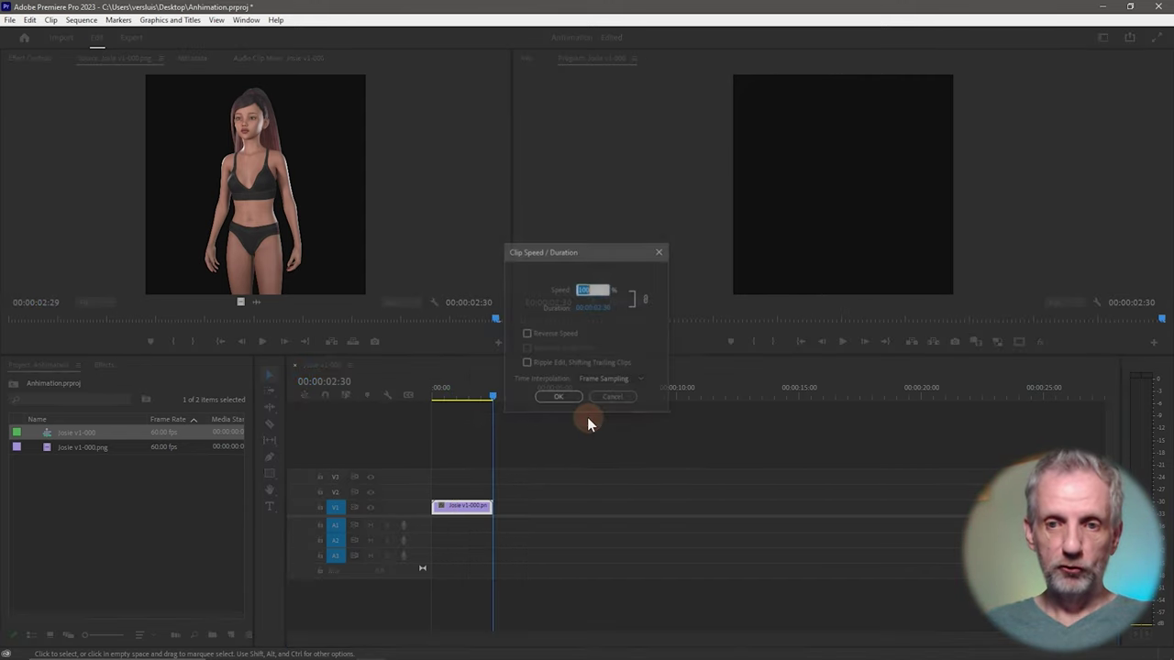
text(50)
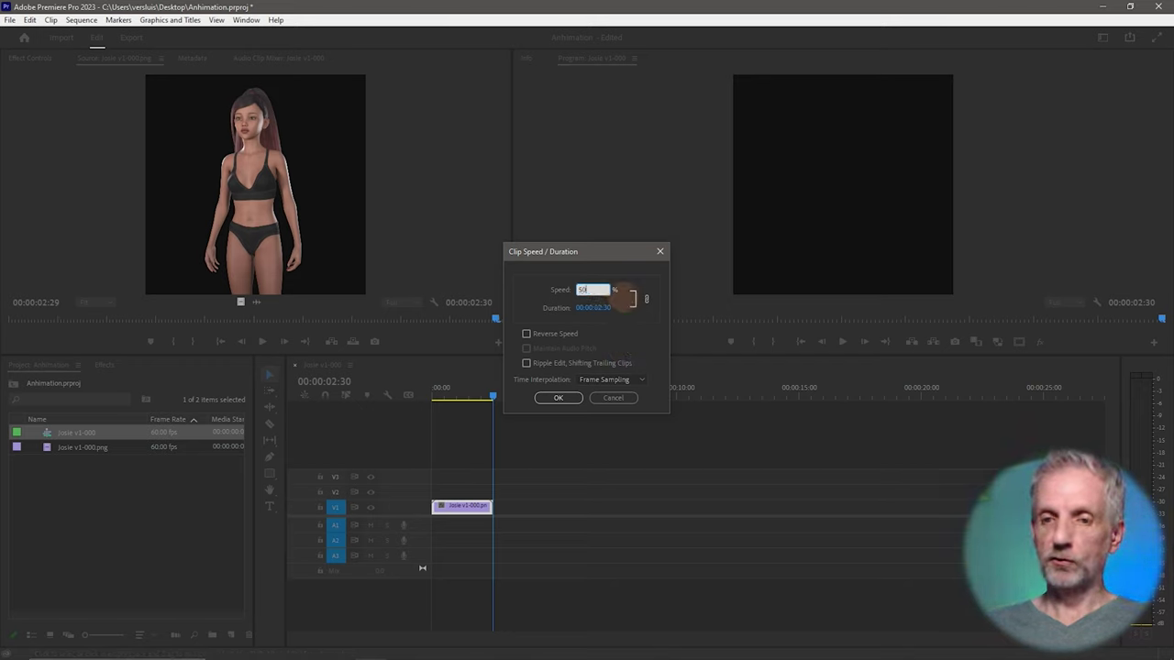
key(Return)
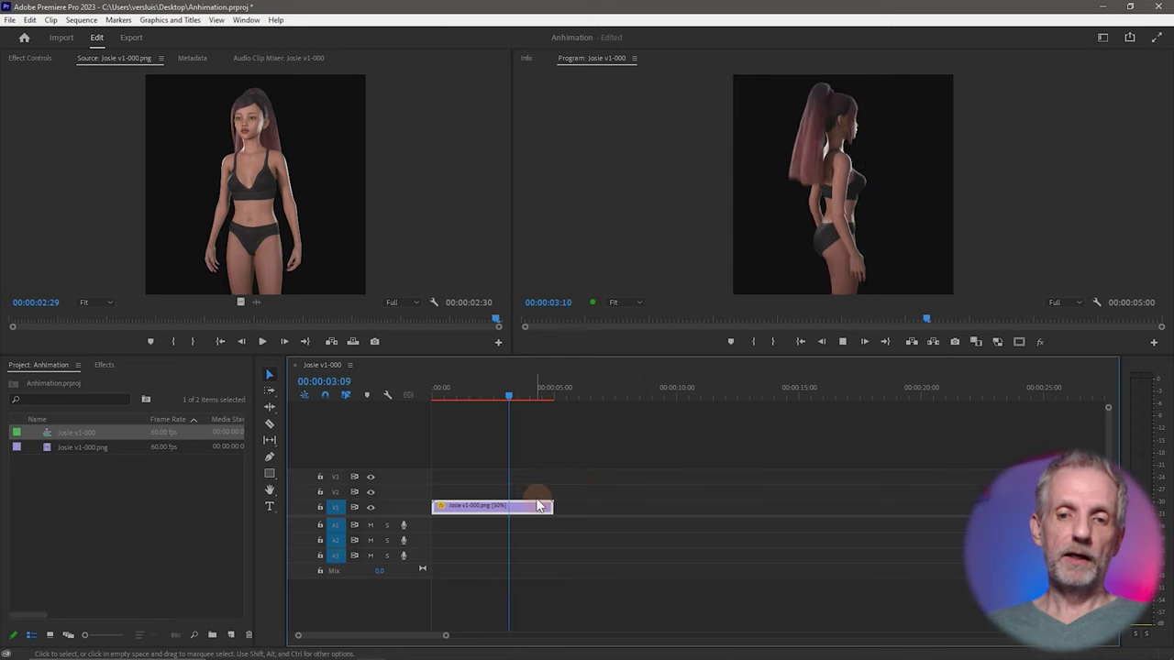
key(space)
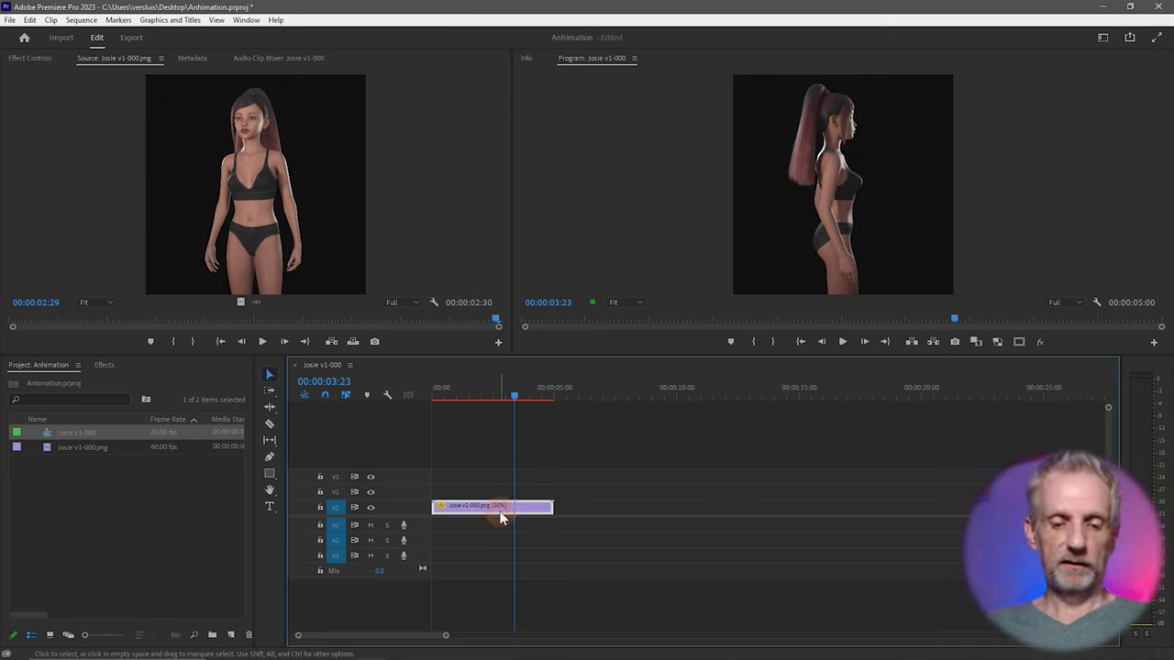
Paste four more copies after the clip for a 25-second loop and select all five
key(Down)
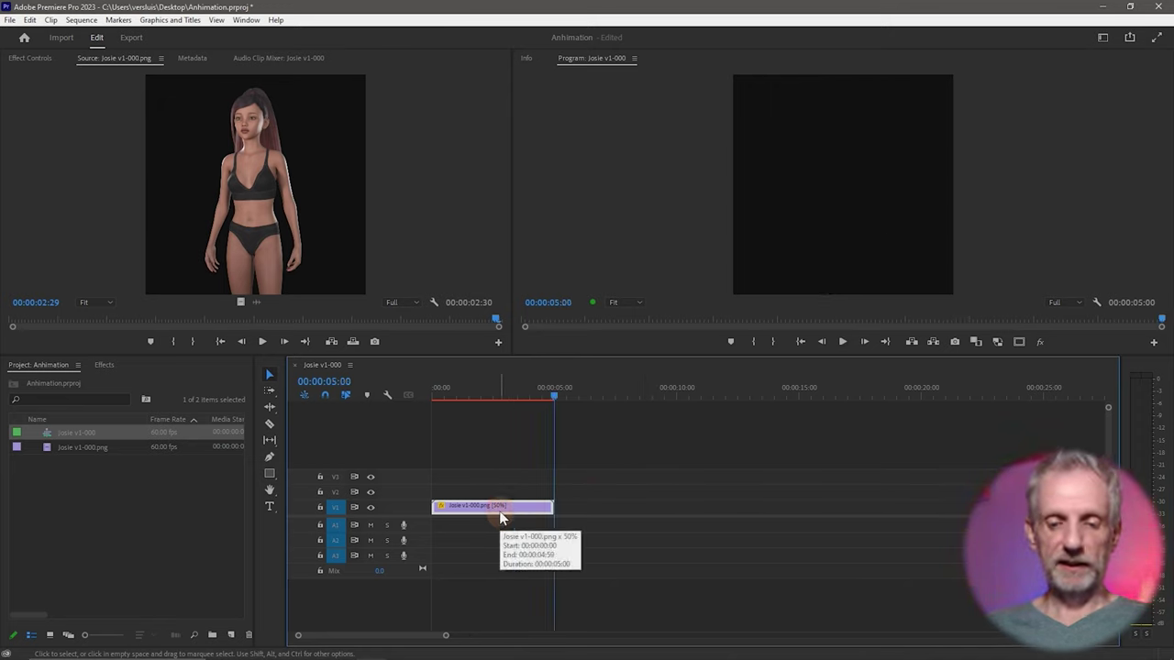
key(ctrl+v)
key(ctrl+v)
key(ctrl+v)
key(ctrl+v)
click(972, 396)
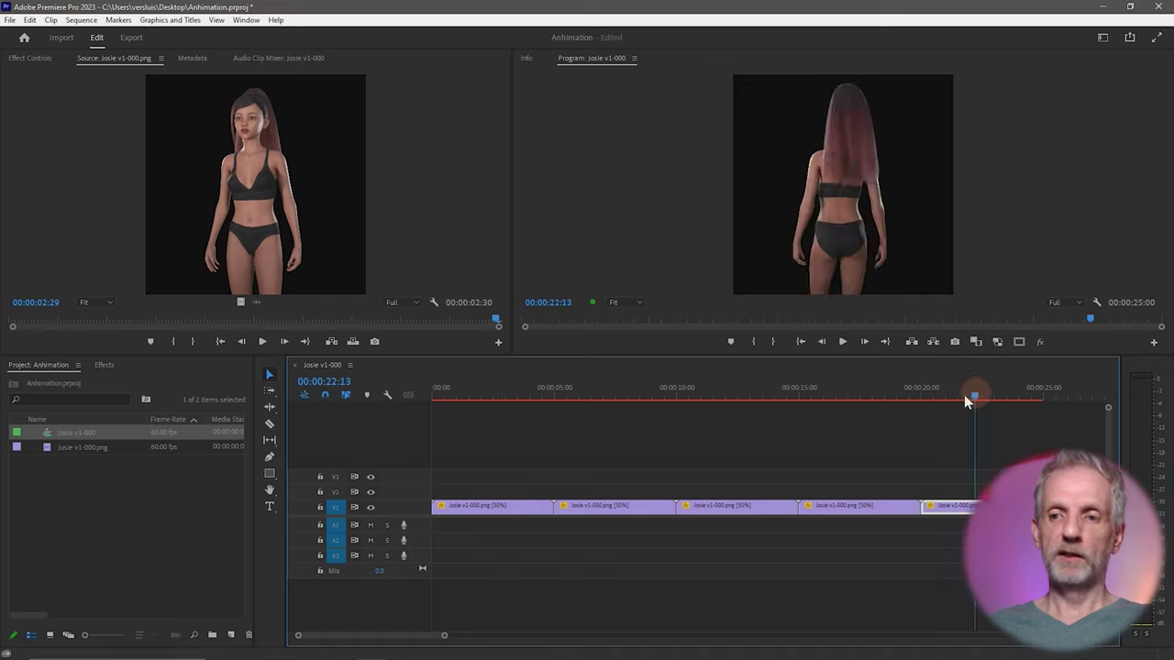
drag(964, 394, 495, 417)
drag(1000, 473, 520, 489)
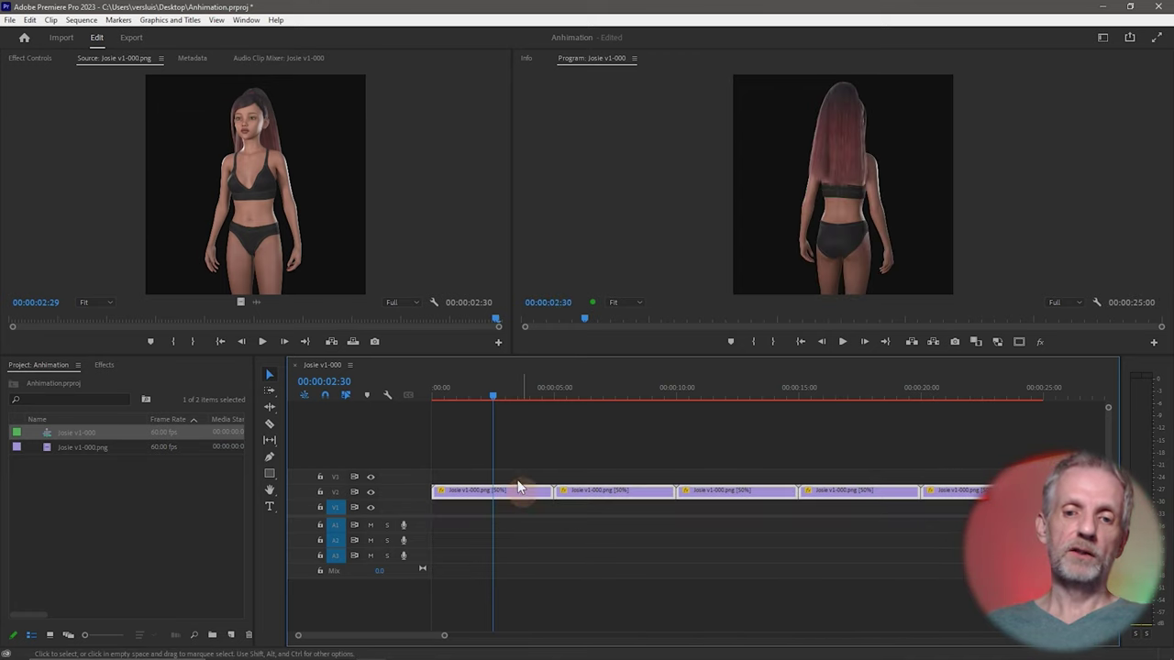
drag(499, 401, 675, 406)
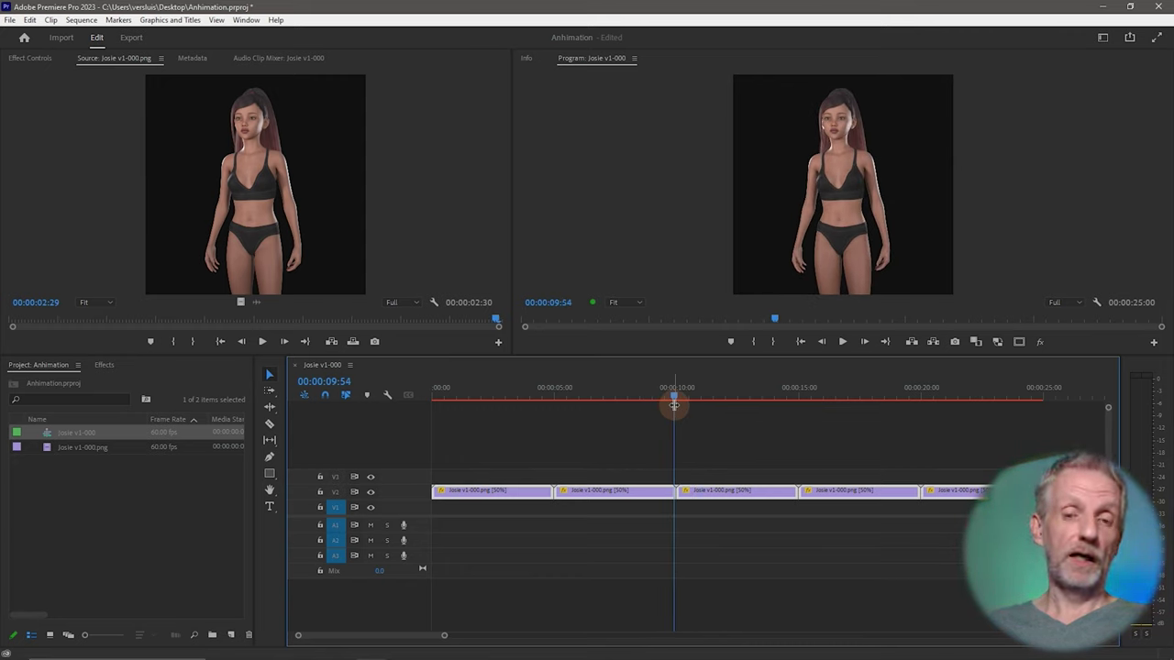